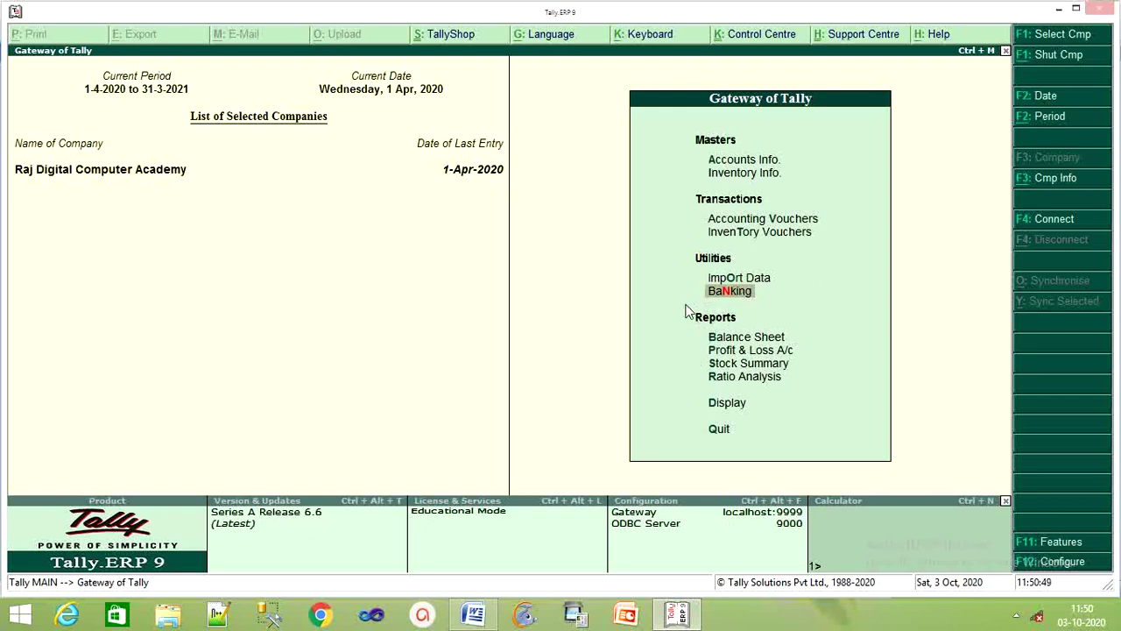
Bring up the Word E-Way Bill notes with the 1,70,160.00 Lenovo laptop invoice example.
{"action": "left_click", "coordinate": [473, 615]}
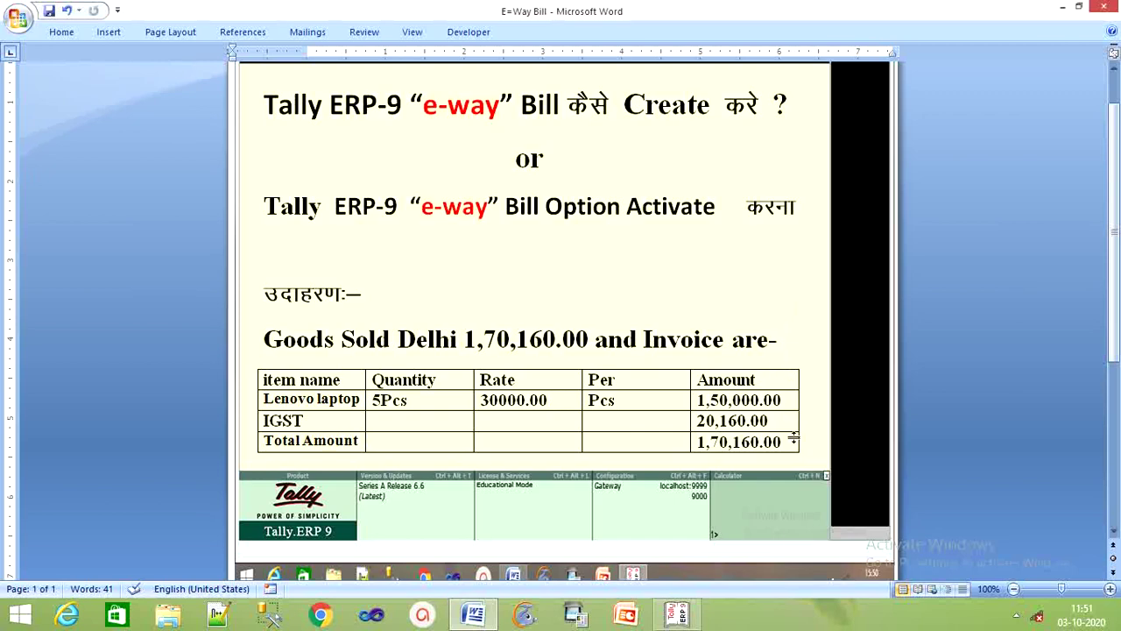
Back in Tally, shut Raj Digital Computer Academy via F3: Cmp Info and start Create Company.
{"action": "left_click", "coordinate": [679, 615]}
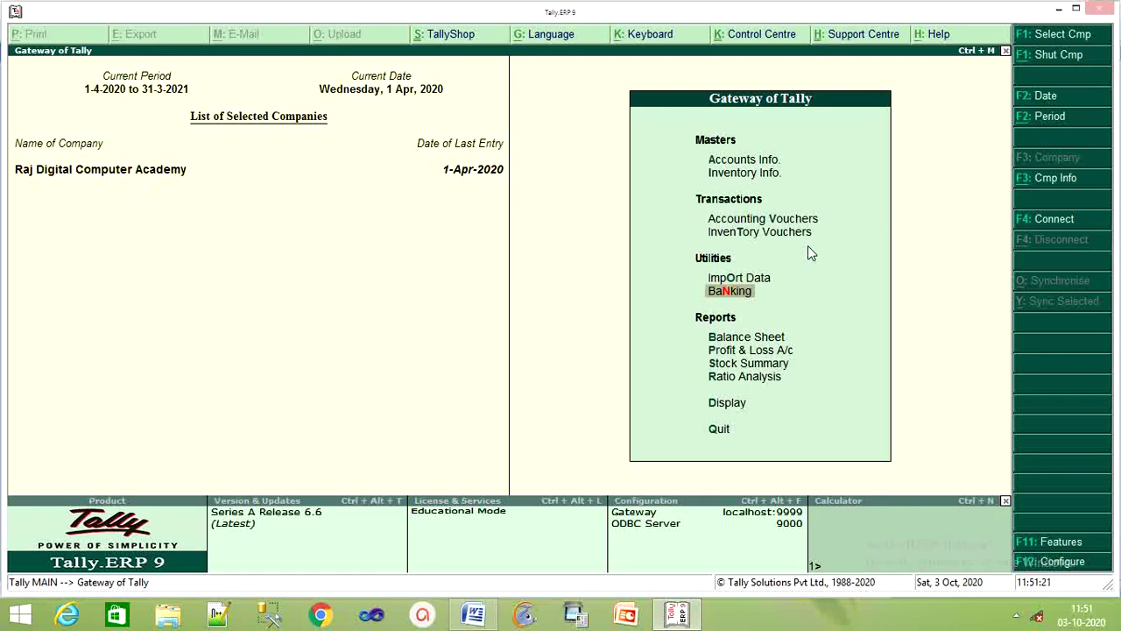
{"action": "left_click", "coordinate": [1051, 184]}
{"action": "left_click", "coordinate": [720, 240]}
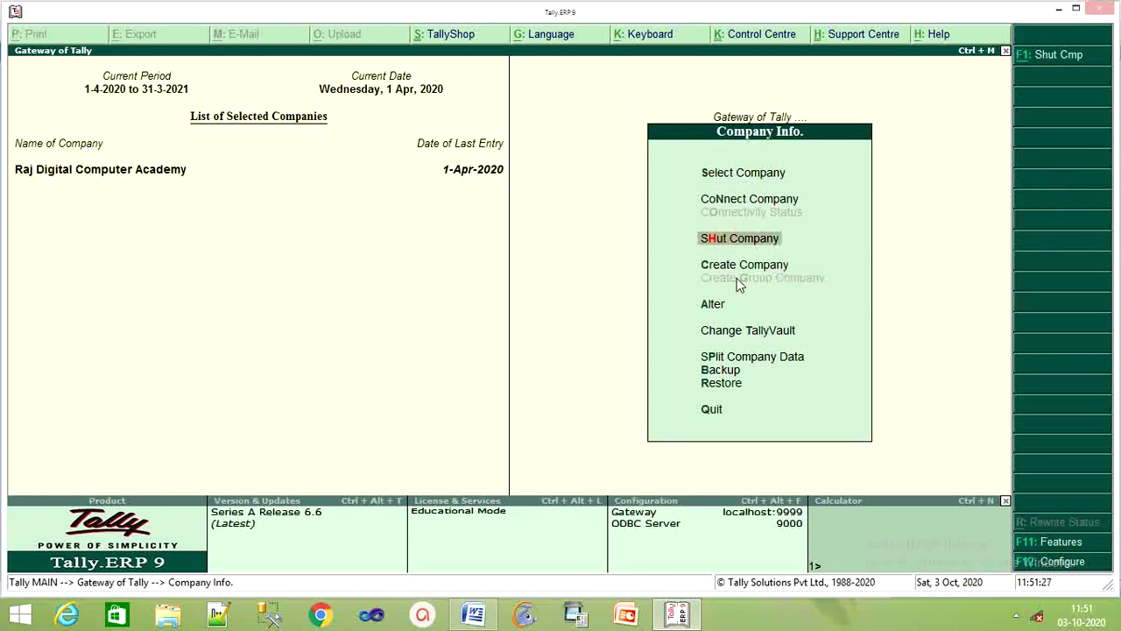
{"action": "key", "text": "Return"}
{"action": "key", "text": "Return"}
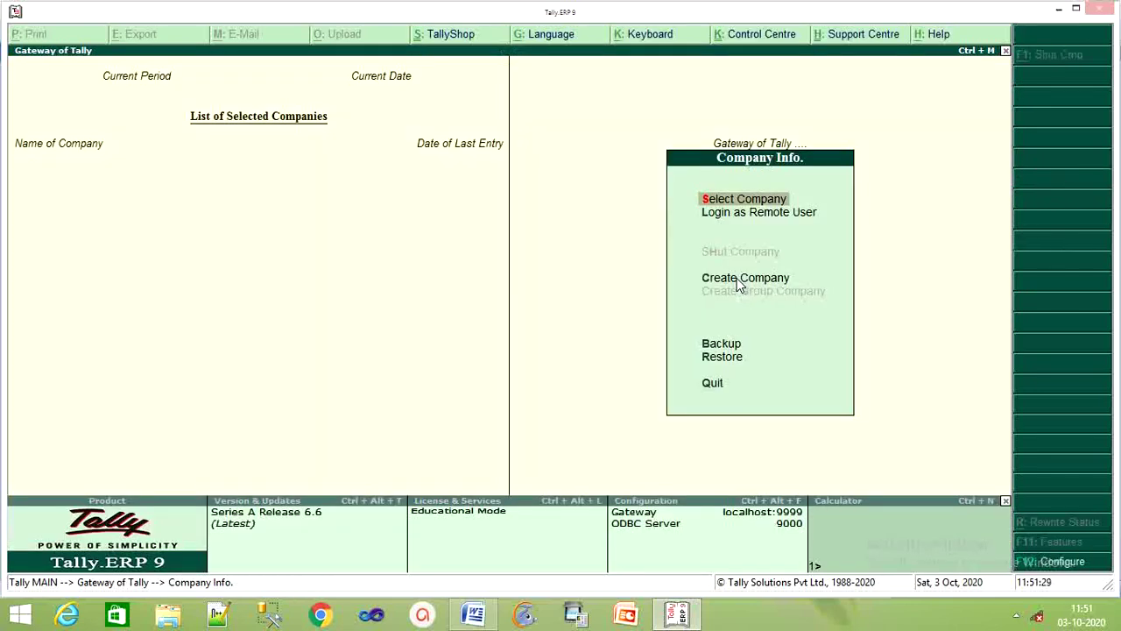
{"action": "key", "text": "Down"}
{"action": "key", "text": "Down"}
{"action": "key", "text": "Down"}
{"action": "key", "text": "Up"}
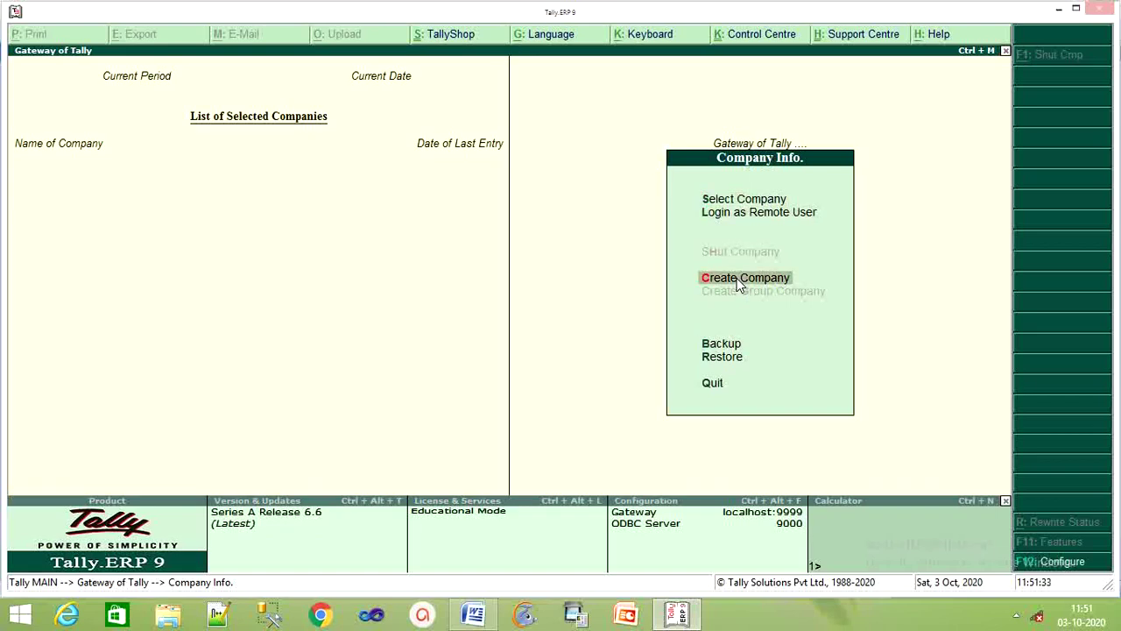
{"action": "key", "text": "Return"}
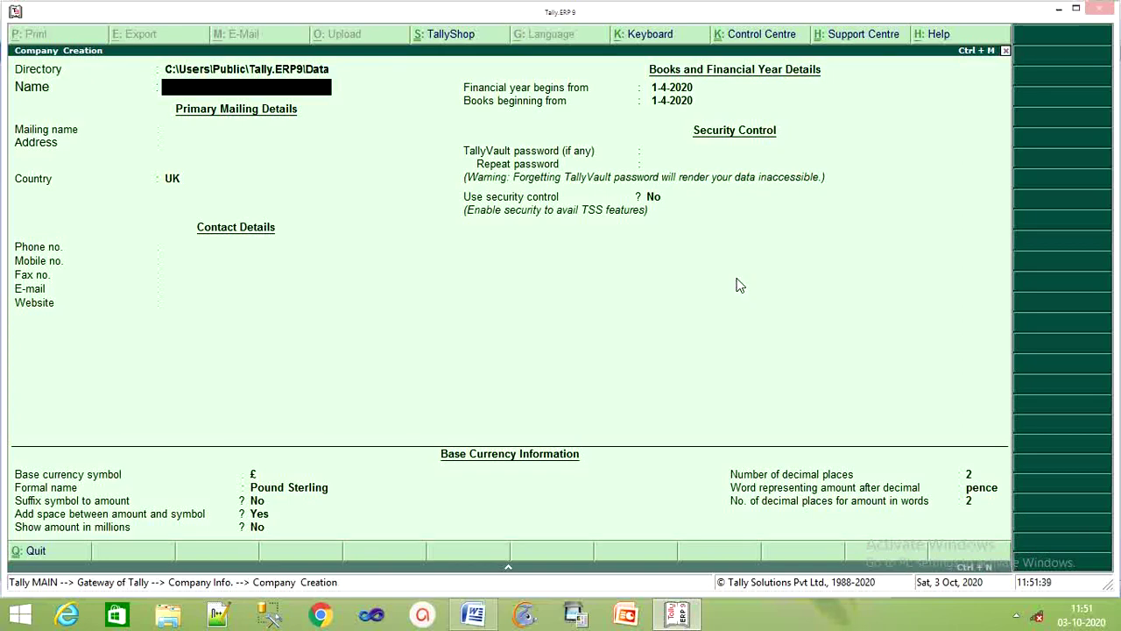
Enter the company name 'Raj Digital computer Academy' and fill in the company's address.
{"action": "type", "text": "Raj Digital computer"}
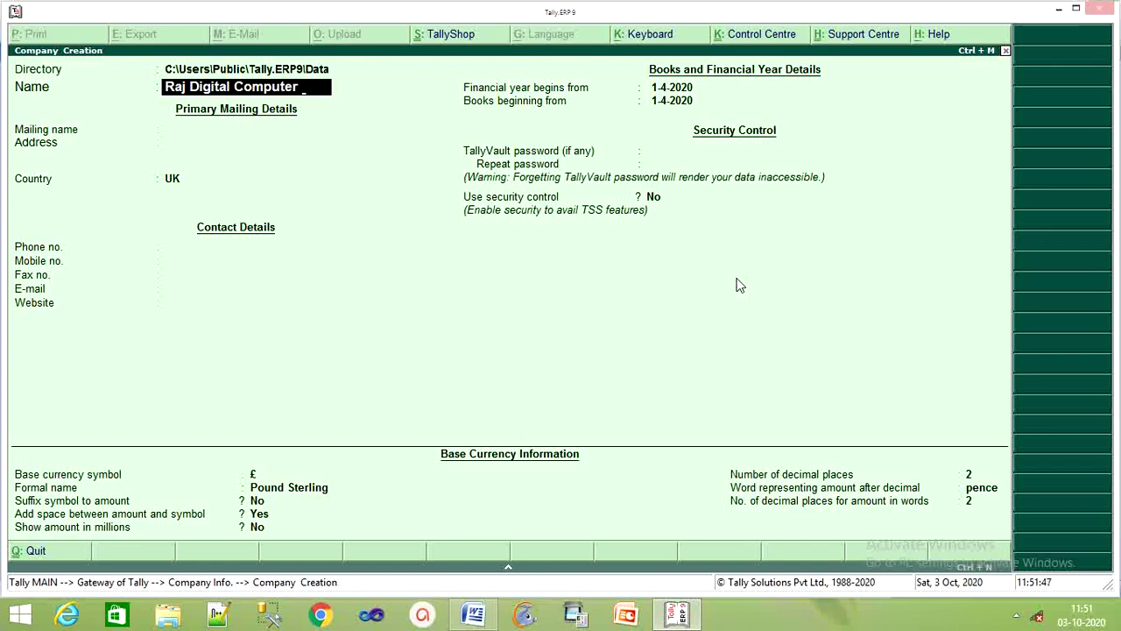
{"action": "type", "text": "  Academy"}
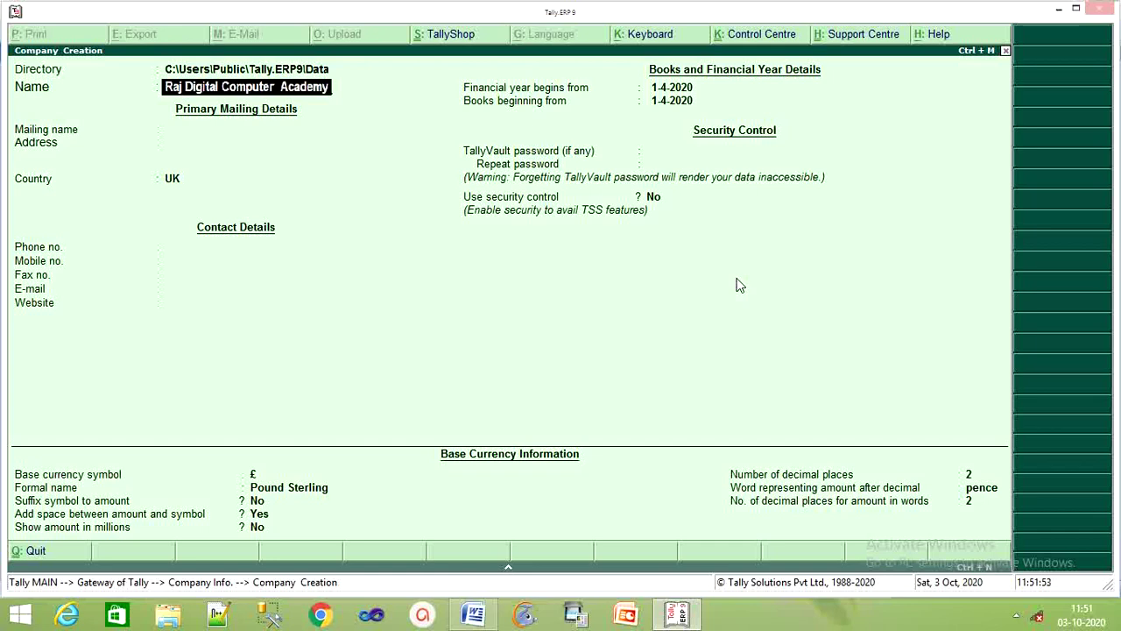
{"action": "key", "text": "Return"}
{"action": "key", "text": "Return"}
{"action": "type", "text": "Inf"}
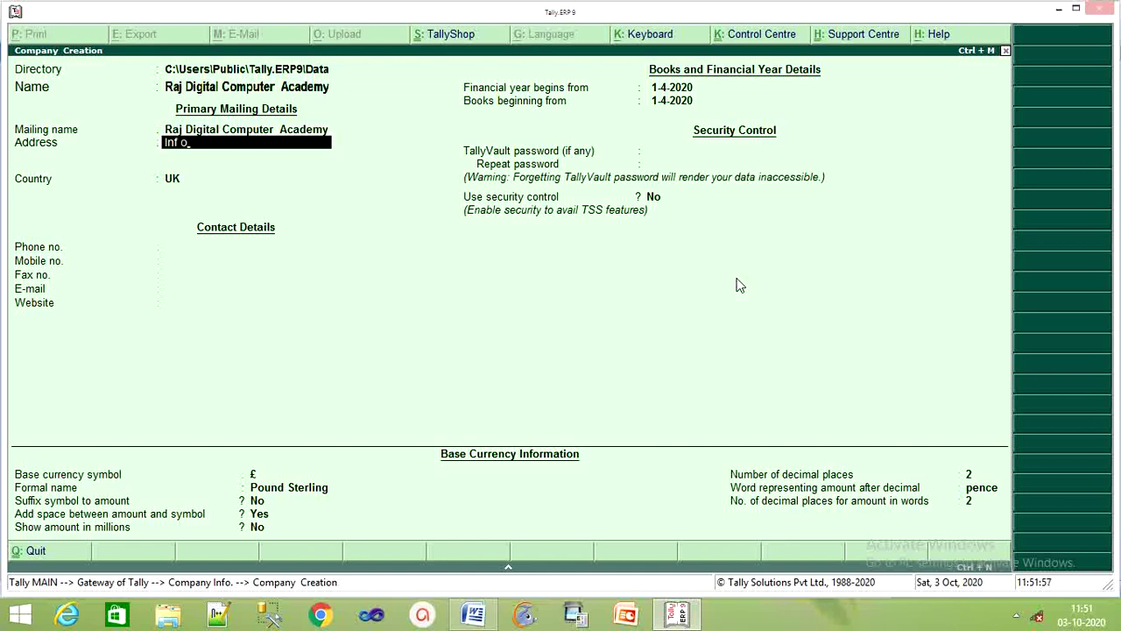
{"action": "type", "text": "ront of Science Colleg"}
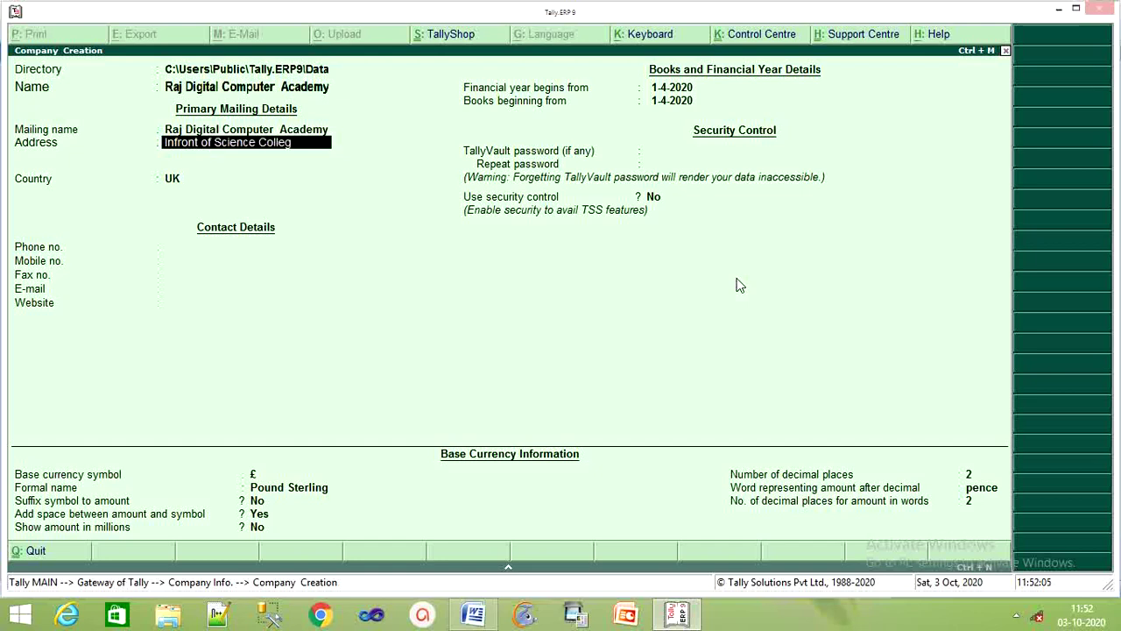
{"action": "type", "text": "e Bilaspur"}
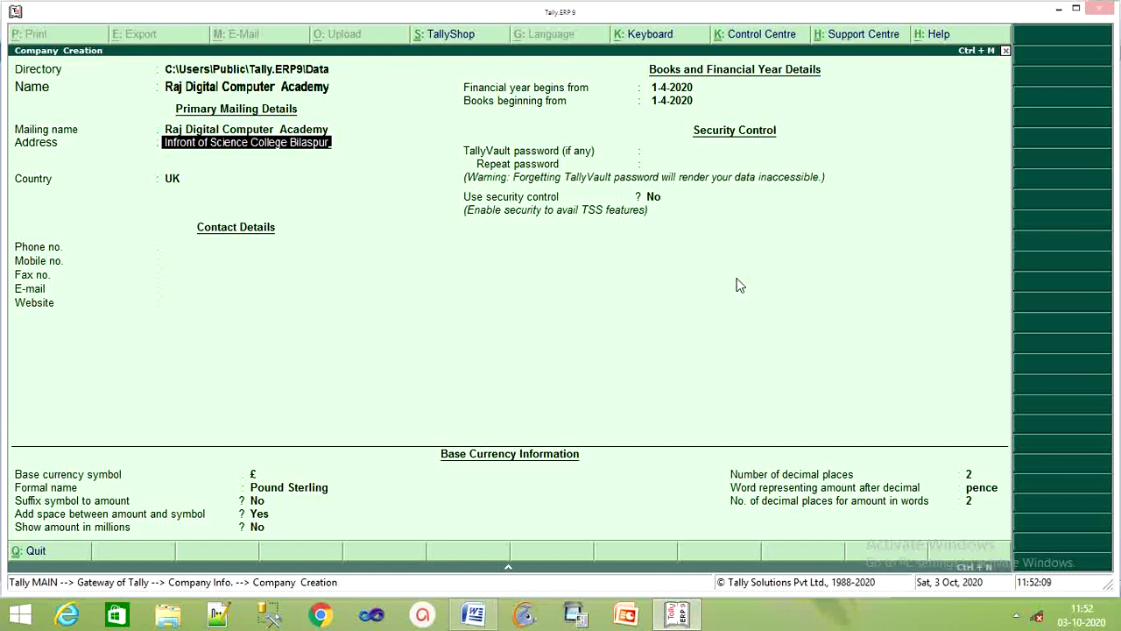
{"action": "key", "text": "Return"}
{"action": "key", "text": "Return"}
{"action": "key", "text": "Return"}
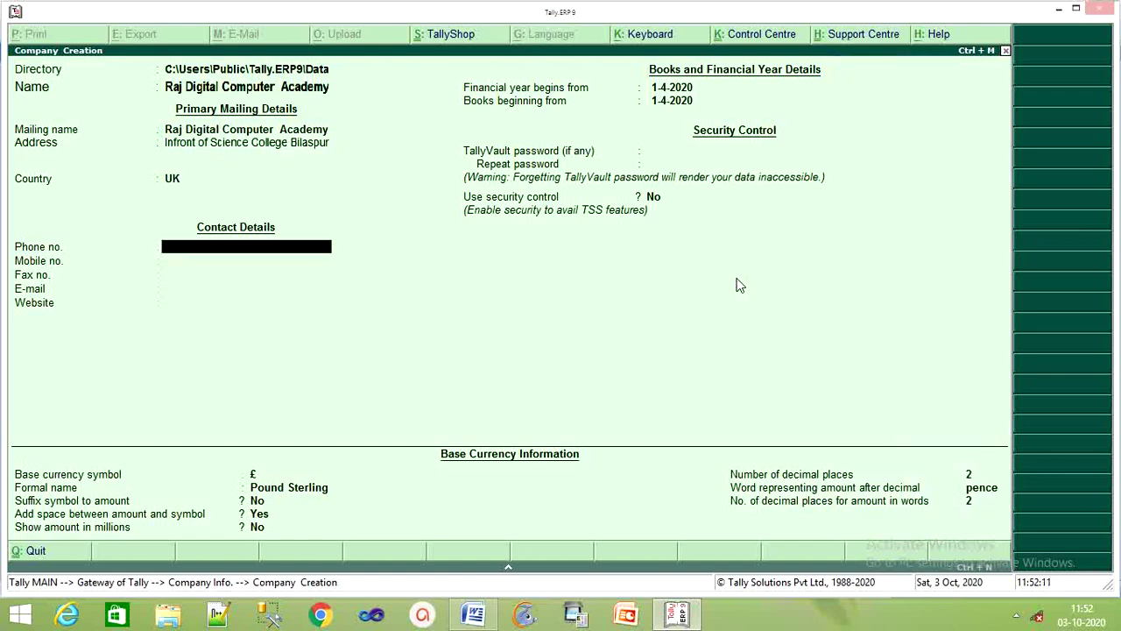
Set the country to India and the state to Chhattisgarh, then enter the pincode.
{"action": "key", "text": "BackSpace"}
{"action": "type", "text": "In"}
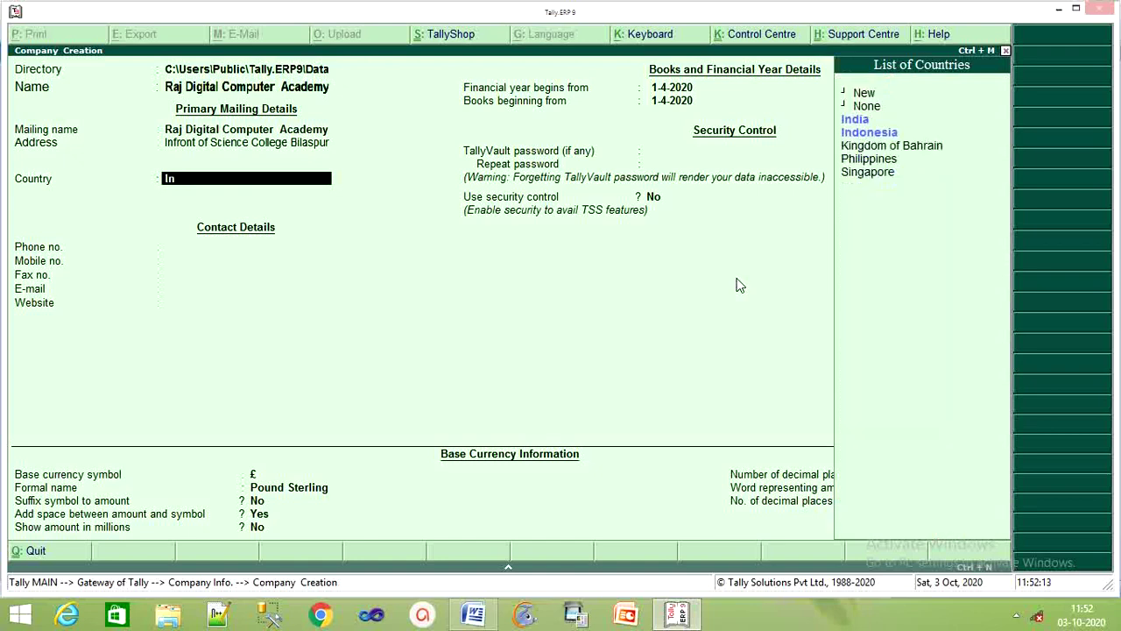
{"action": "key", "text": "Down"}
{"action": "key", "text": "Up"}
{"action": "key", "text": "Return"}
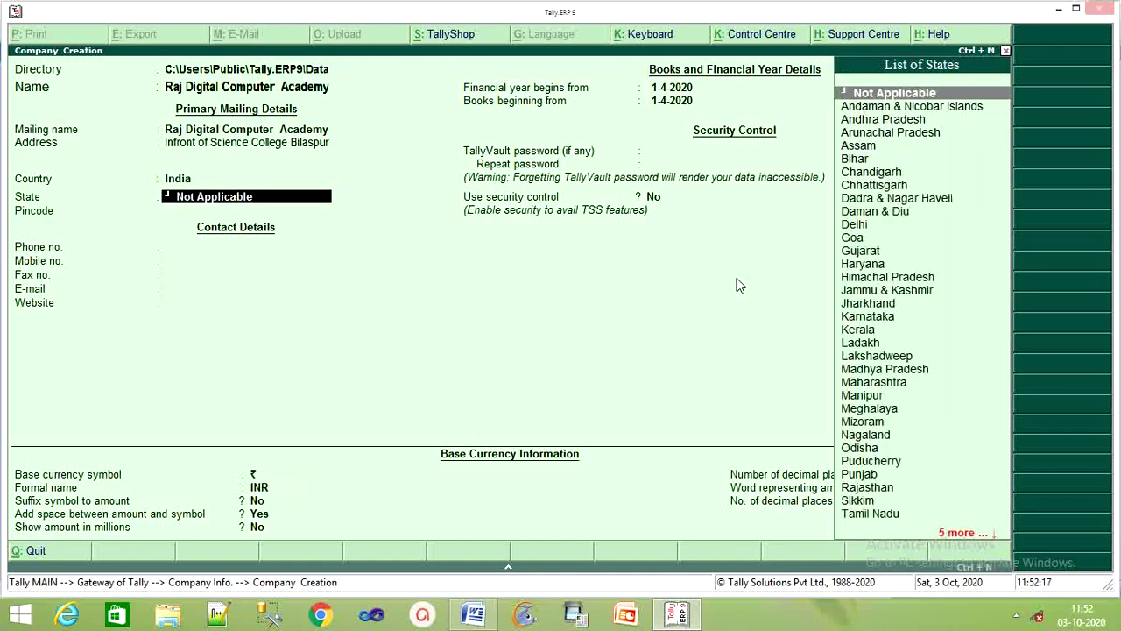
{"action": "key", "text": "Down"}
{"action": "key", "text": "Down"}
{"action": "key", "text": "Down"}
{"action": "key", "text": "Down"}
{"action": "key", "text": "Down"}
{"action": "key", "text": "Down"}
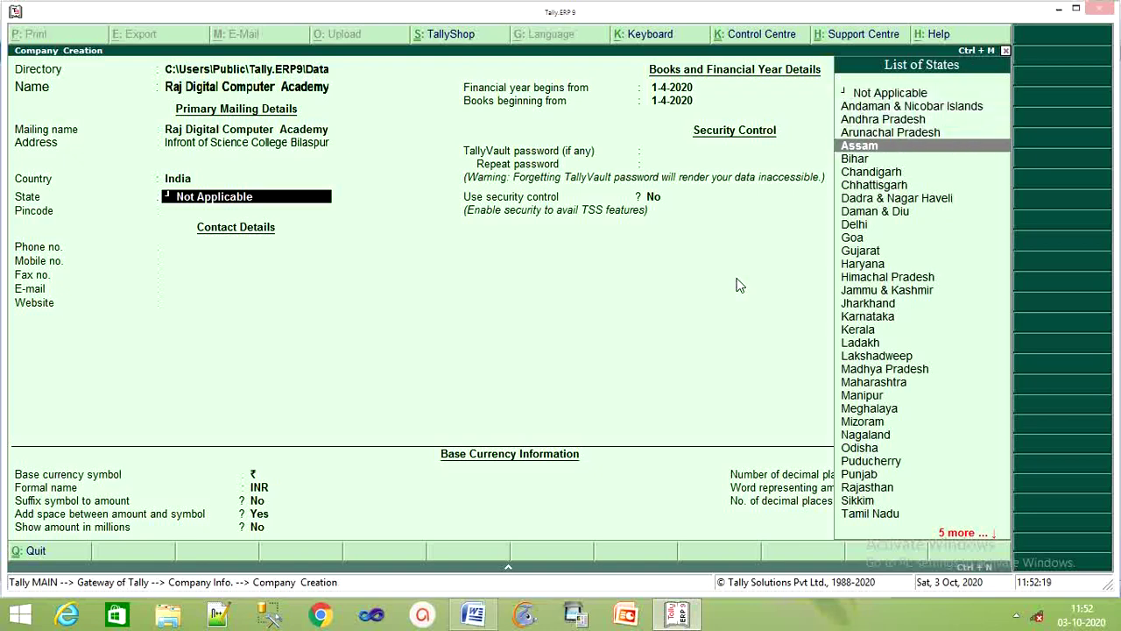
{"action": "key", "text": "Down"}
{"action": "key", "text": "Return"}
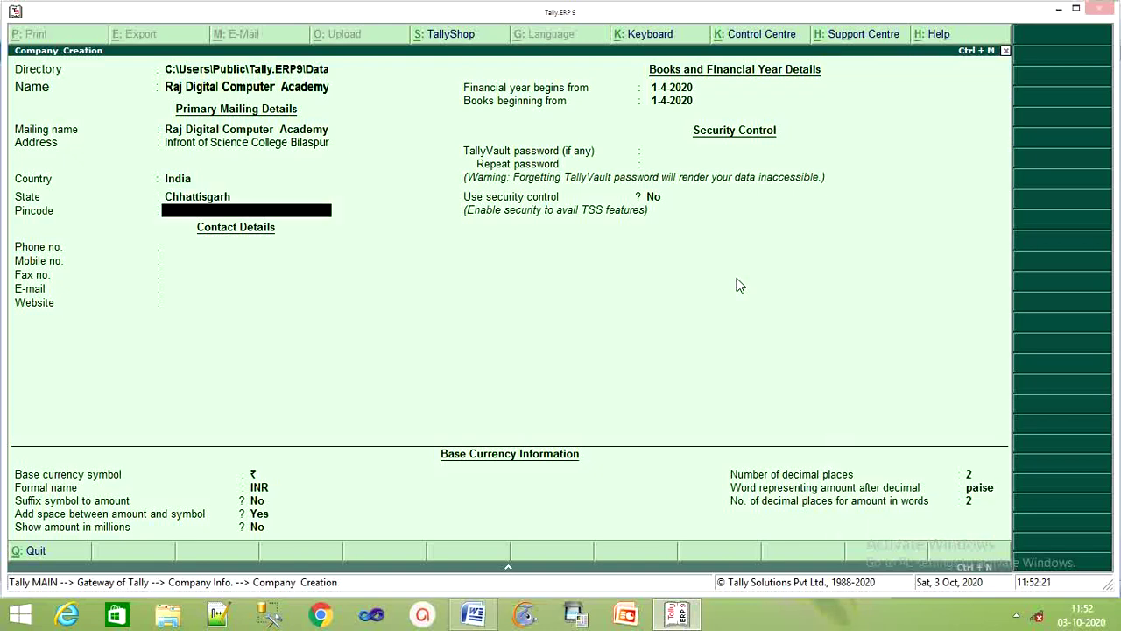
{"action": "type", "text": "495001"}
{"action": "key", "text": "Return"}
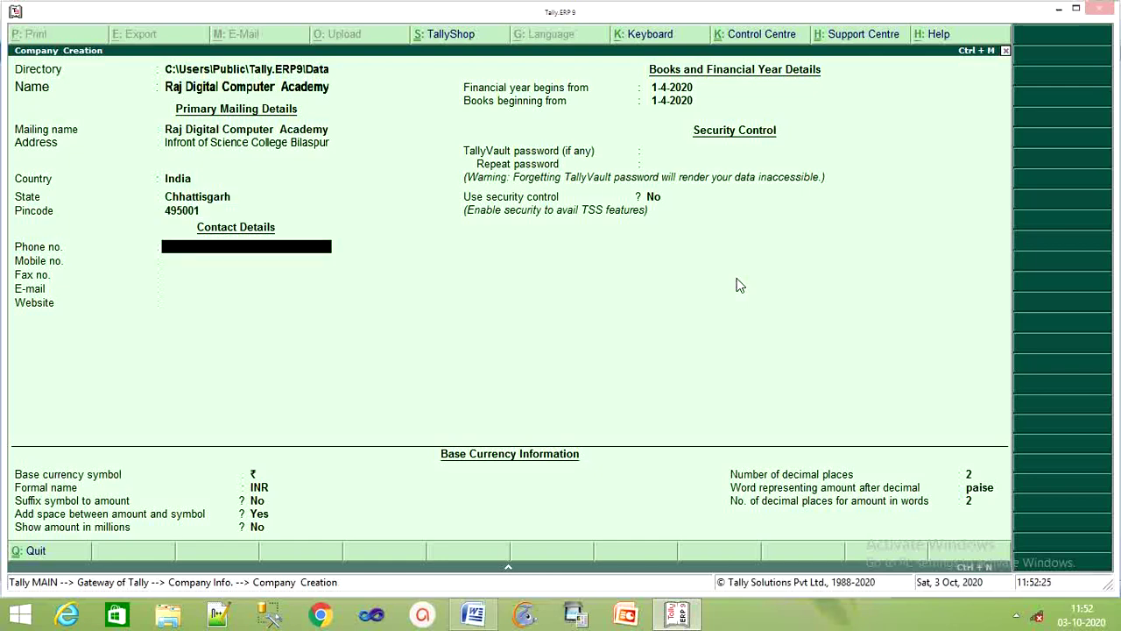
Fill in the mobile number and e-mail, then accept and save the new company.
{"action": "key", "text": "Return"}
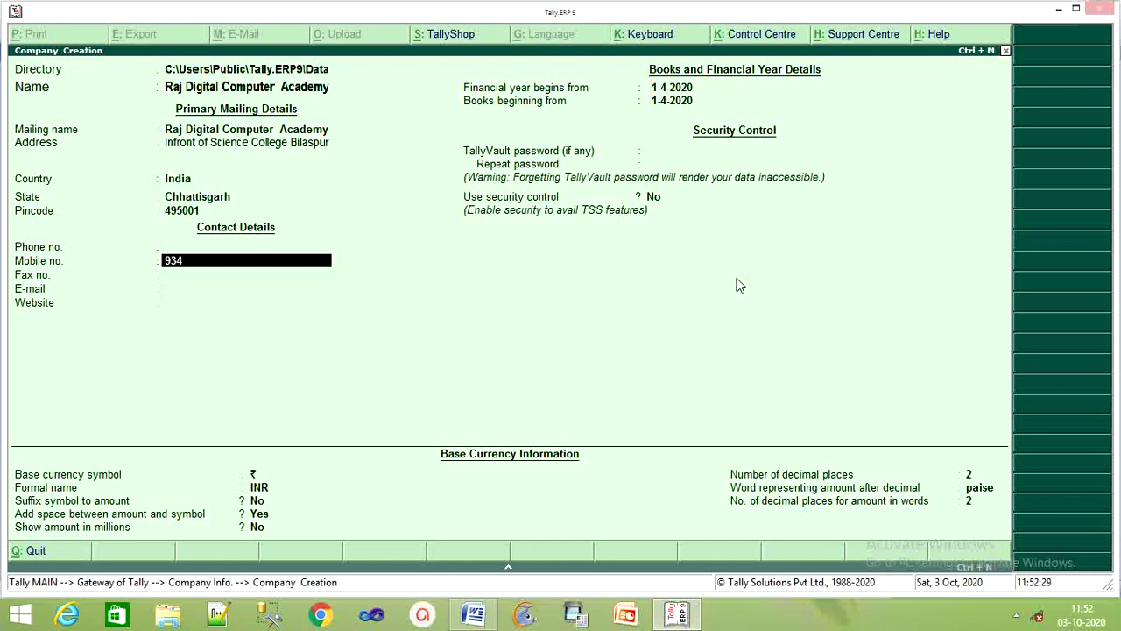
{"action": "key", "text": "Return"}
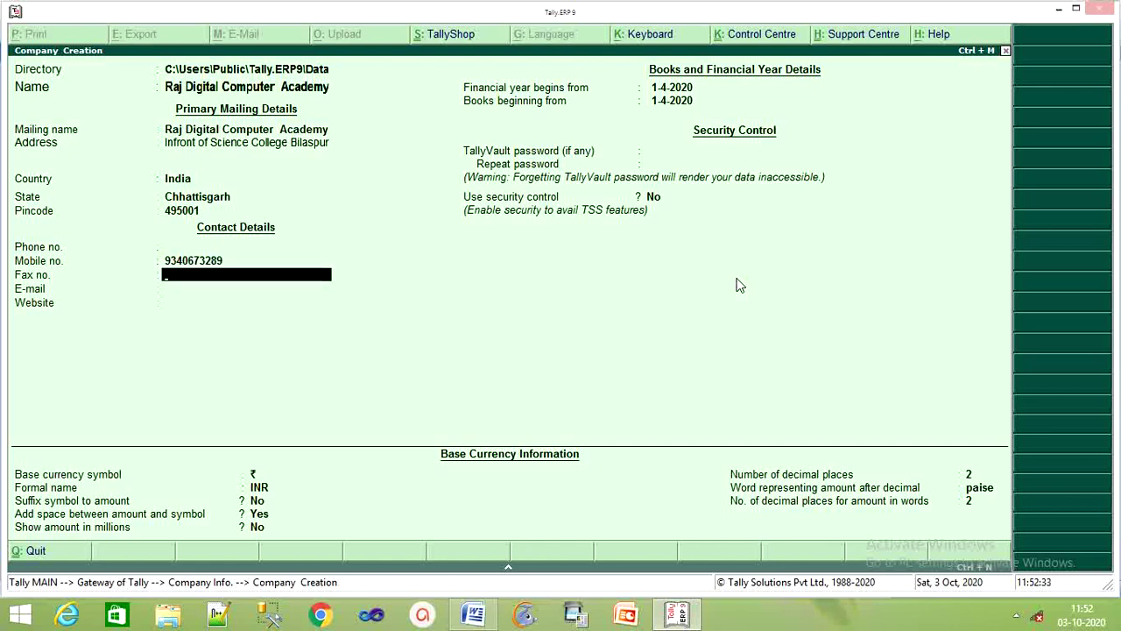
{"action": "key", "text": "Return"}
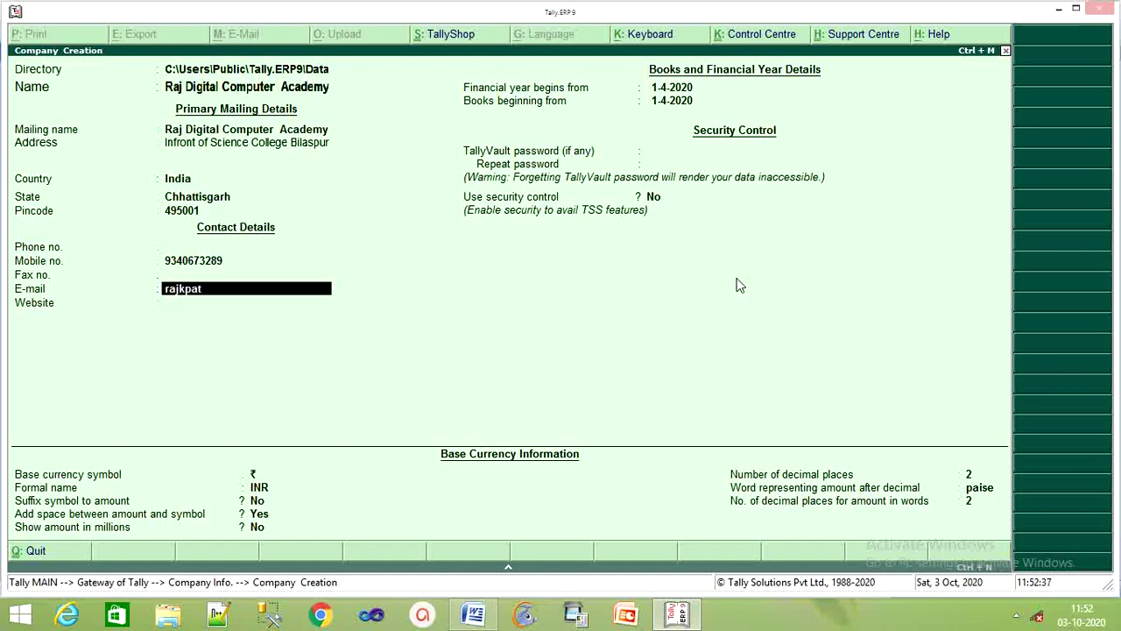
{"action": "key", "text": "Return"}
{"action": "key", "text": "Return"}
{"action": "key", "text": "Return"}
{"action": "key", "text": "Return"}
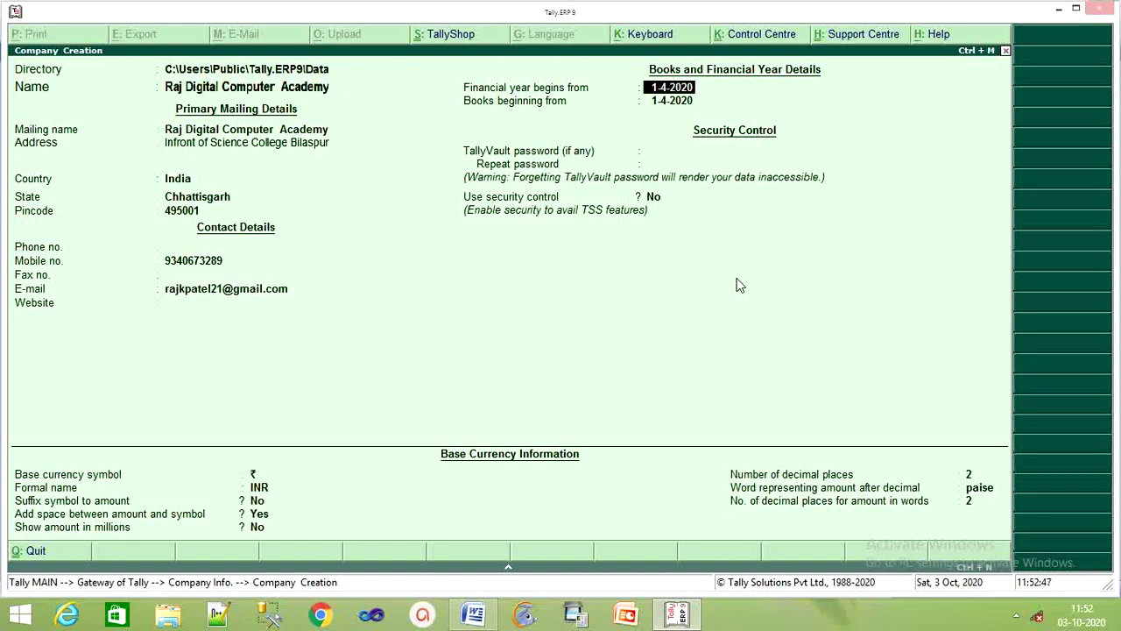
{"action": "key", "text": "Return"}
{"action": "key", "text": "Return"}
{"action": "key", "text": "Return"}
{"action": "key", "text": "Return"}
{"action": "key", "text": "Return"}
{"action": "key", "text": "Return"}
{"action": "key", "text": "Return"}
{"action": "key", "text": "Return"}
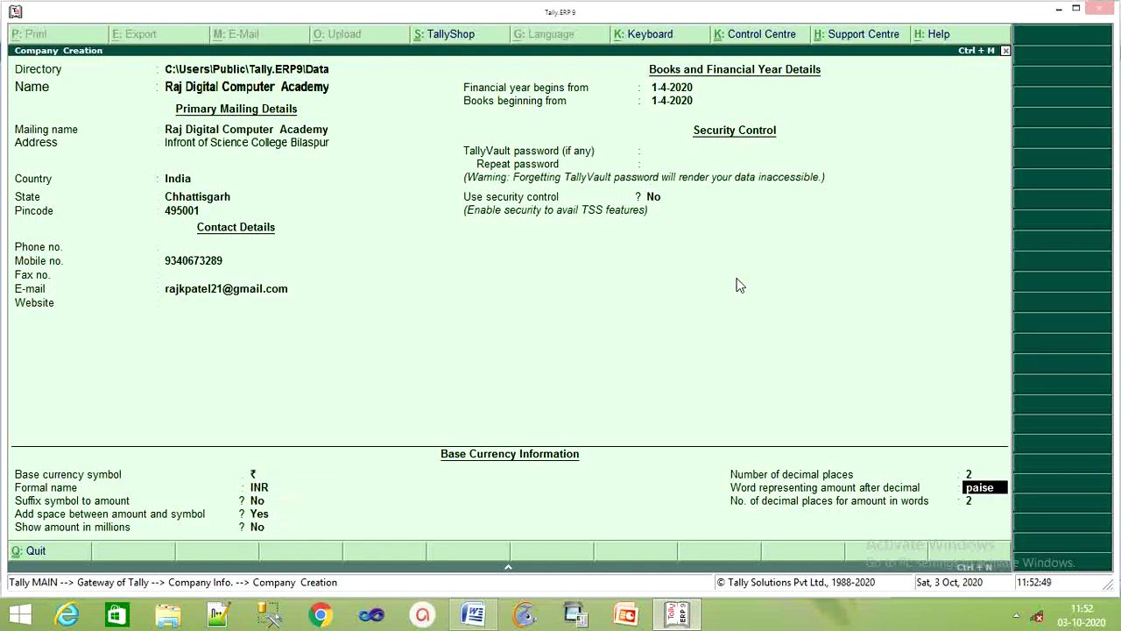
{"action": "key", "text": "Return"}
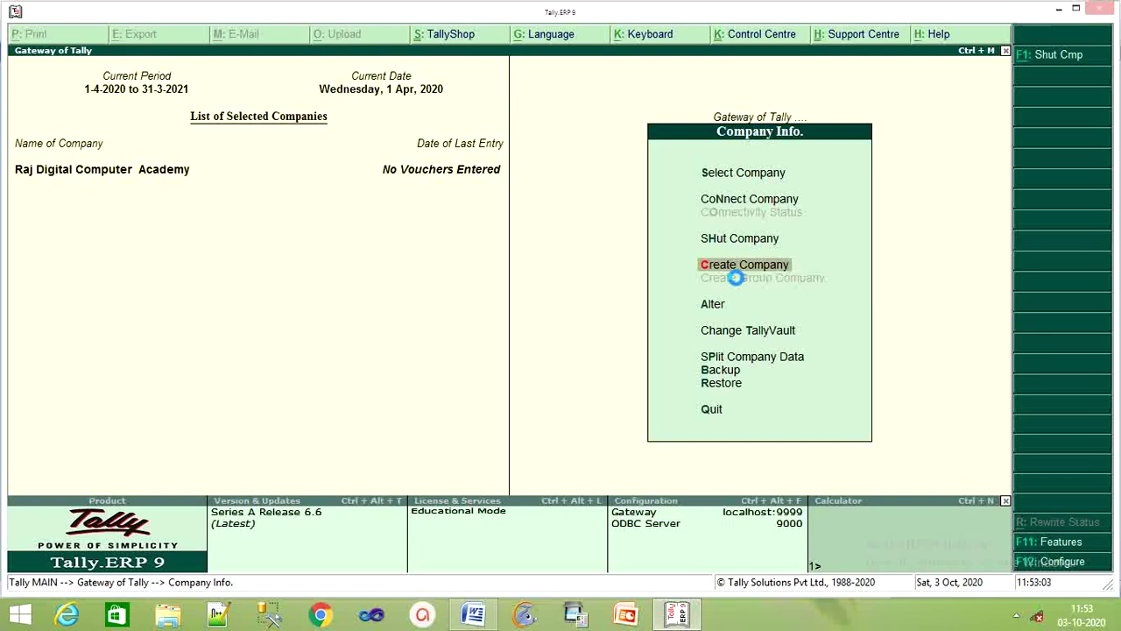
Return to Gateway of Tally and open F11: Features for the company.
{"action": "key", "text": "Escape"}
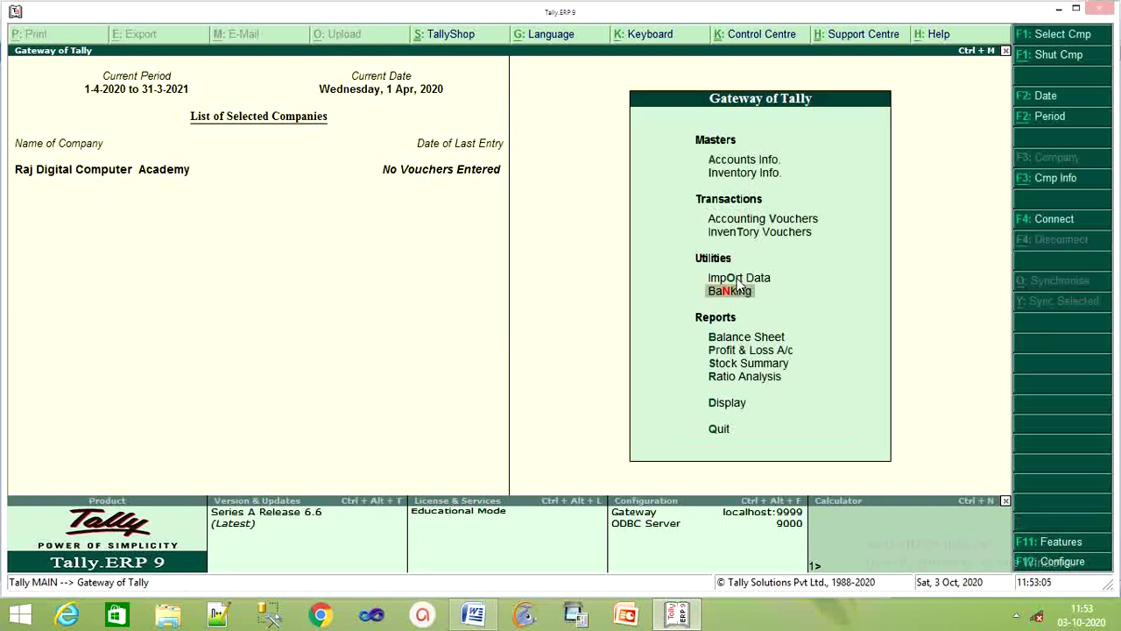
{"action": "left_click", "coordinate": [1070, 544]}
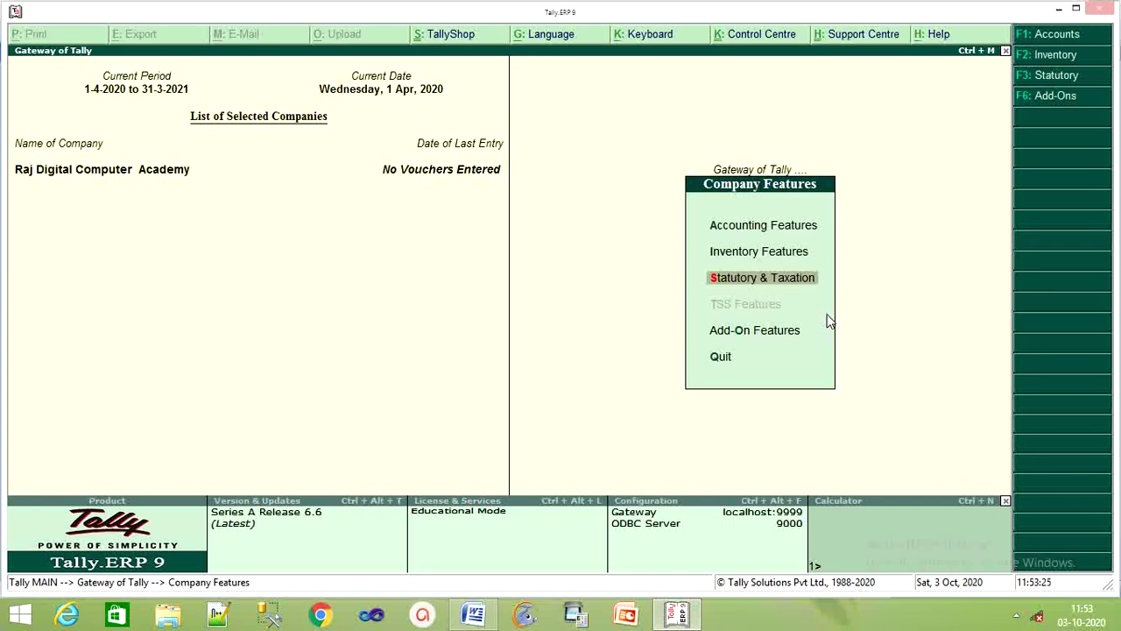
Under Statutory & Taxation, set Enable GST to Yes and Set/alter GST details to Yes.
{"action": "key", "text": "Return"}
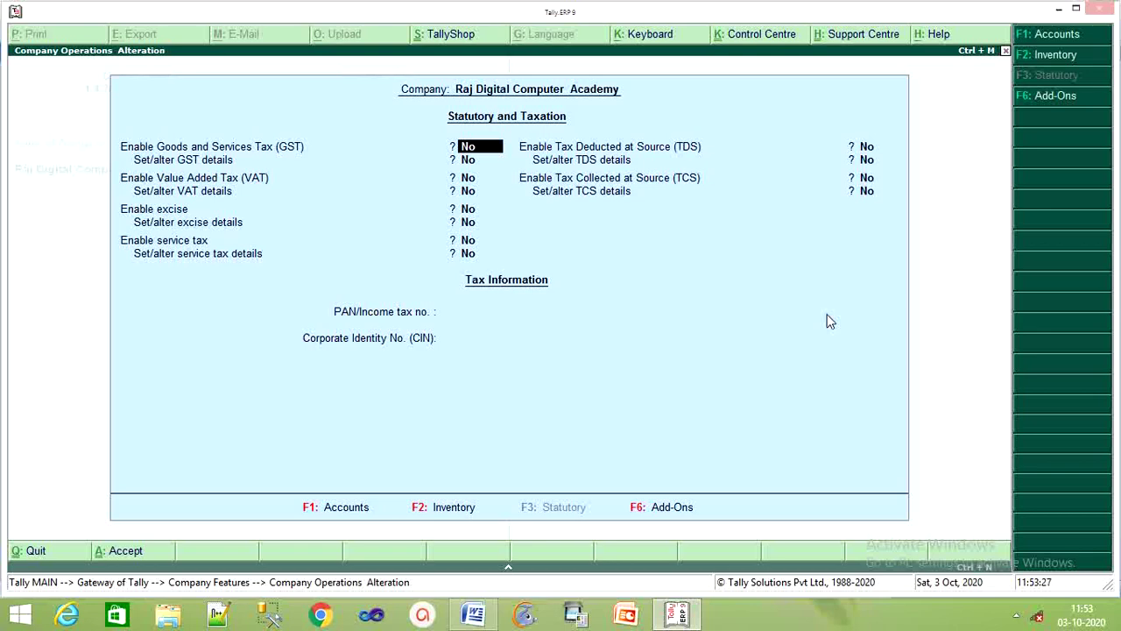
{"action": "type", "text": "y"}
{"action": "key", "text": "Return"}
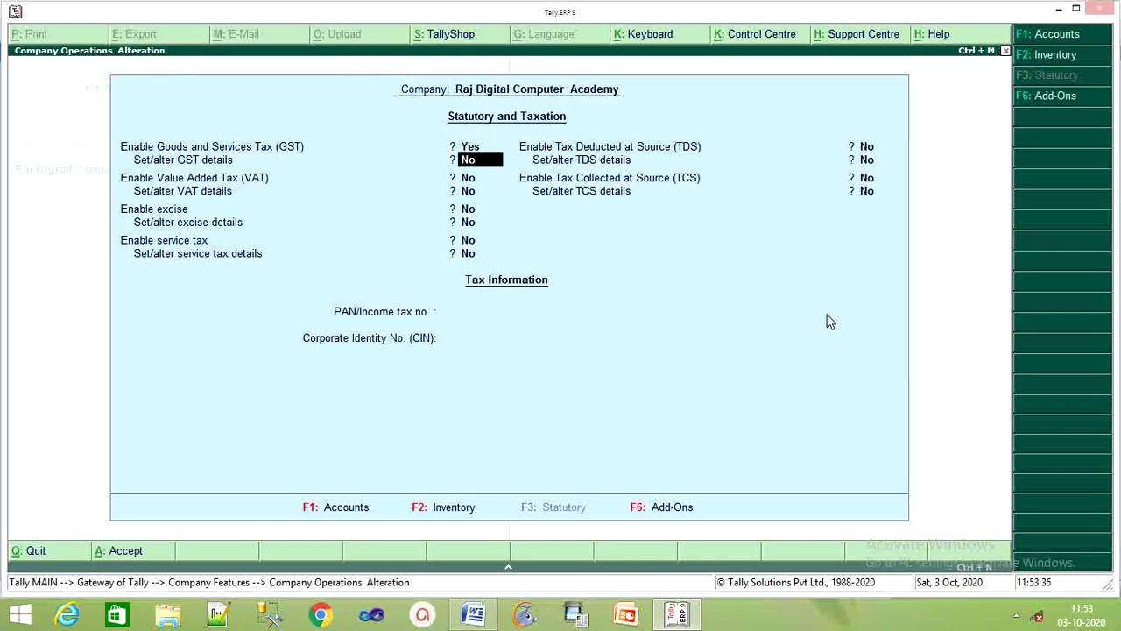
{"action": "type", "text": "s"}
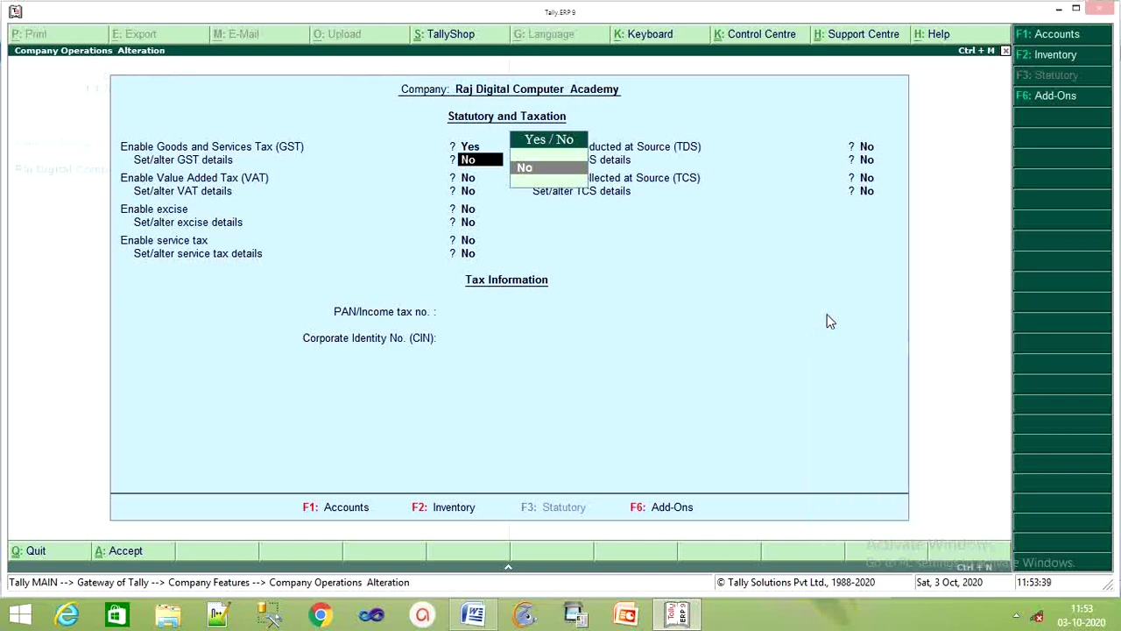
{"action": "key", "text": "Return"}
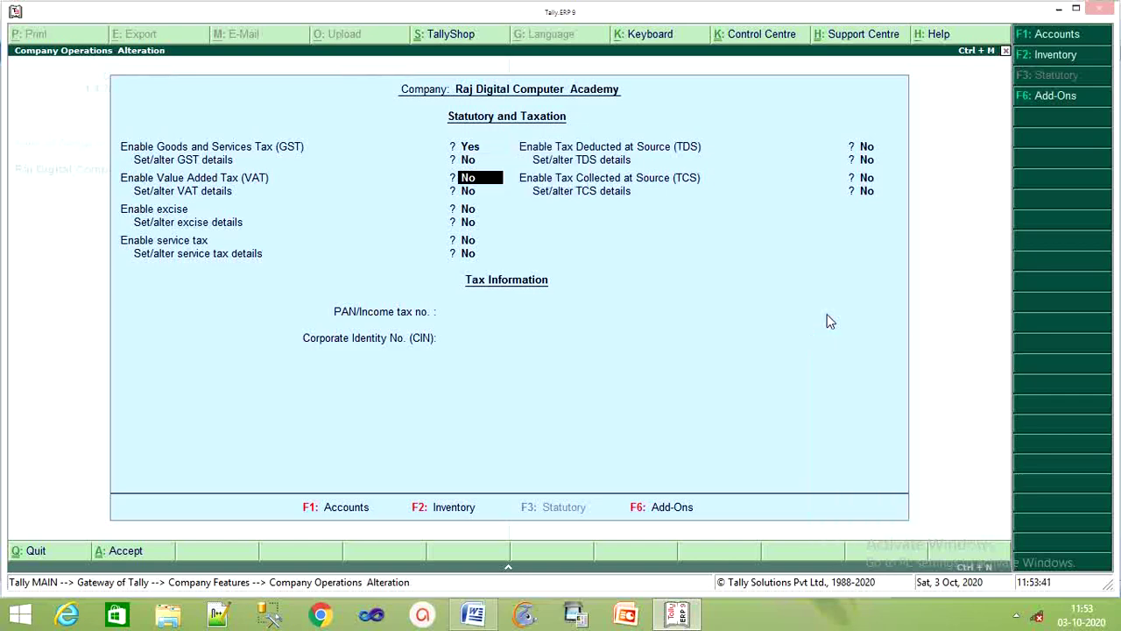
{"action": "key", "text": "Up"}
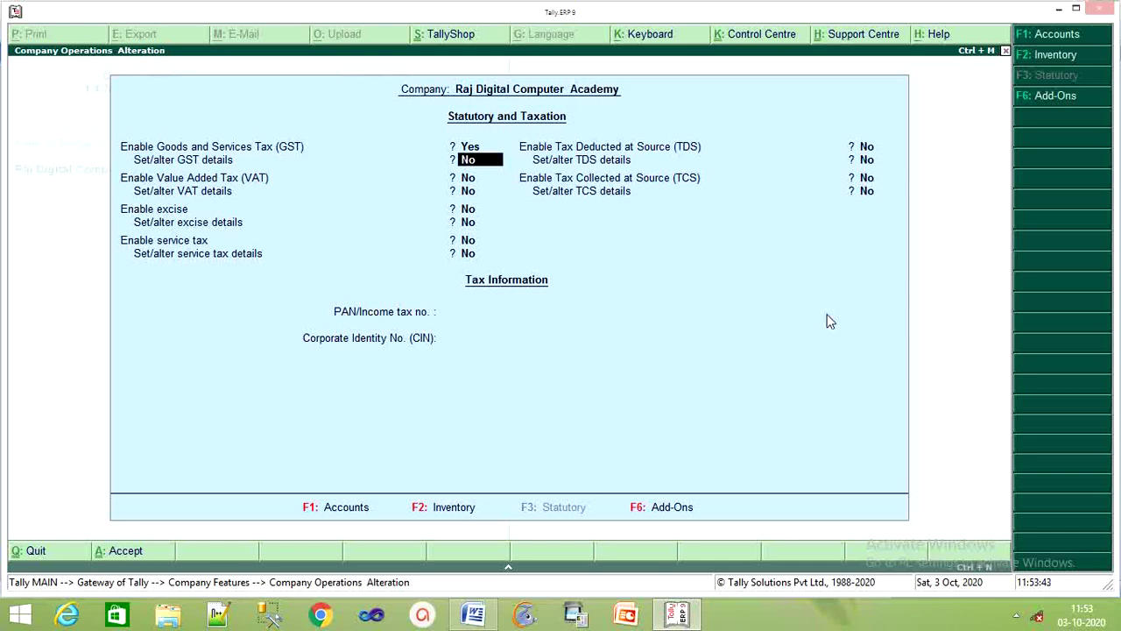
{"action": "type", "text": "y"}
{"action": "key", "text": "Return"}
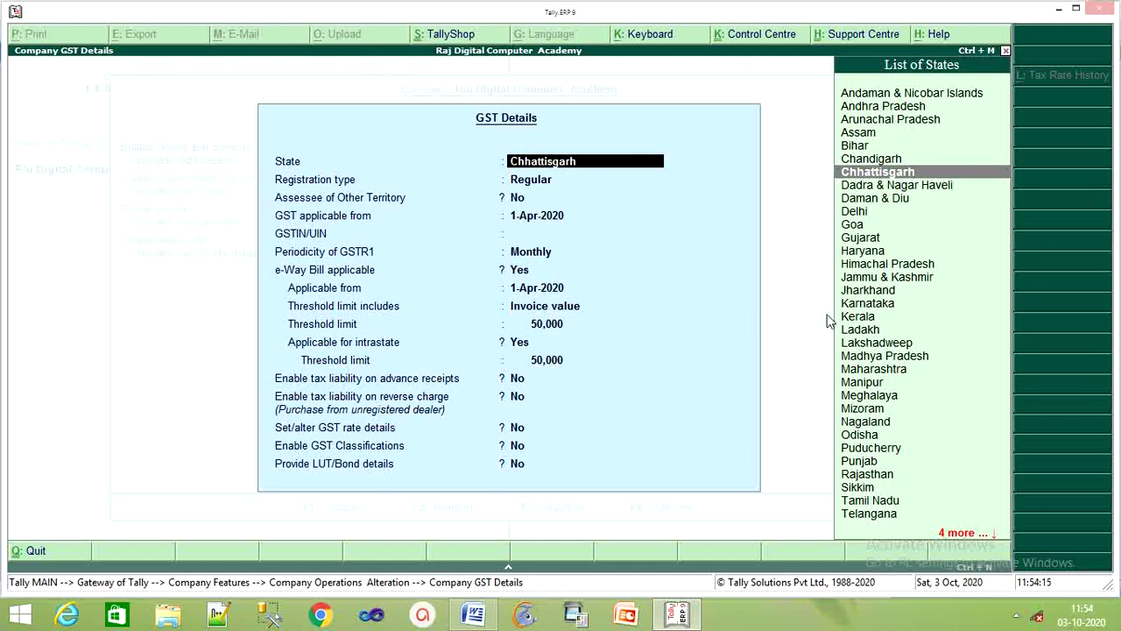
Keep state Chhattisgarh and Regular registration, and enter the company GSTIN.
{"action": "key", "text": "Return"}
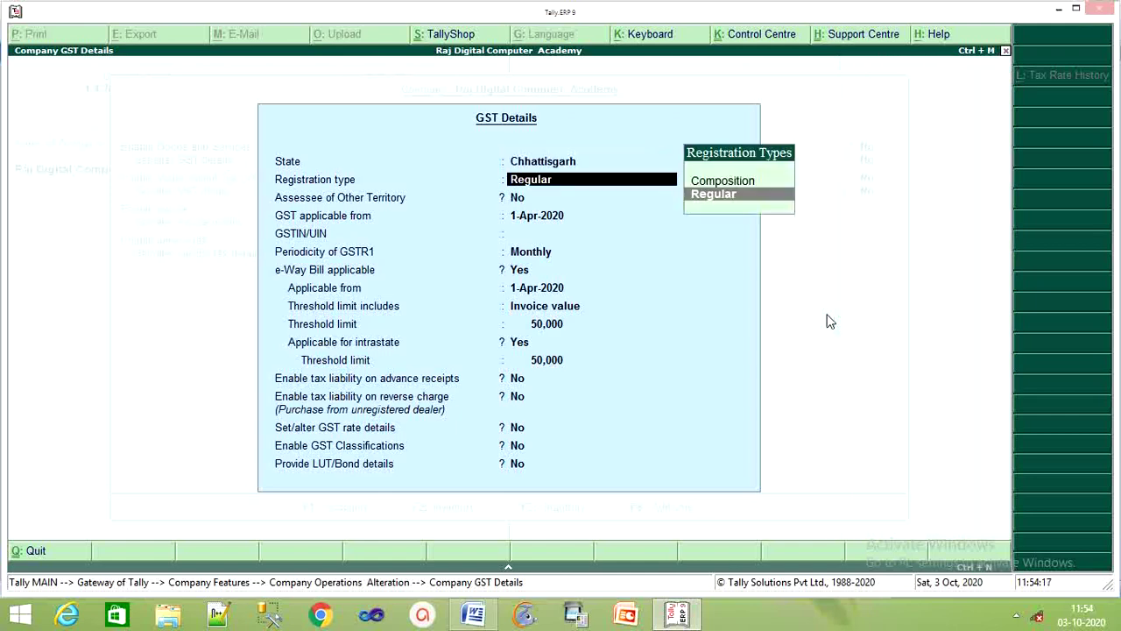
{"action": "key", "text": "Return"}
{"action": "key", "text": "Return"}
{"action": "key", "text": "Return"}
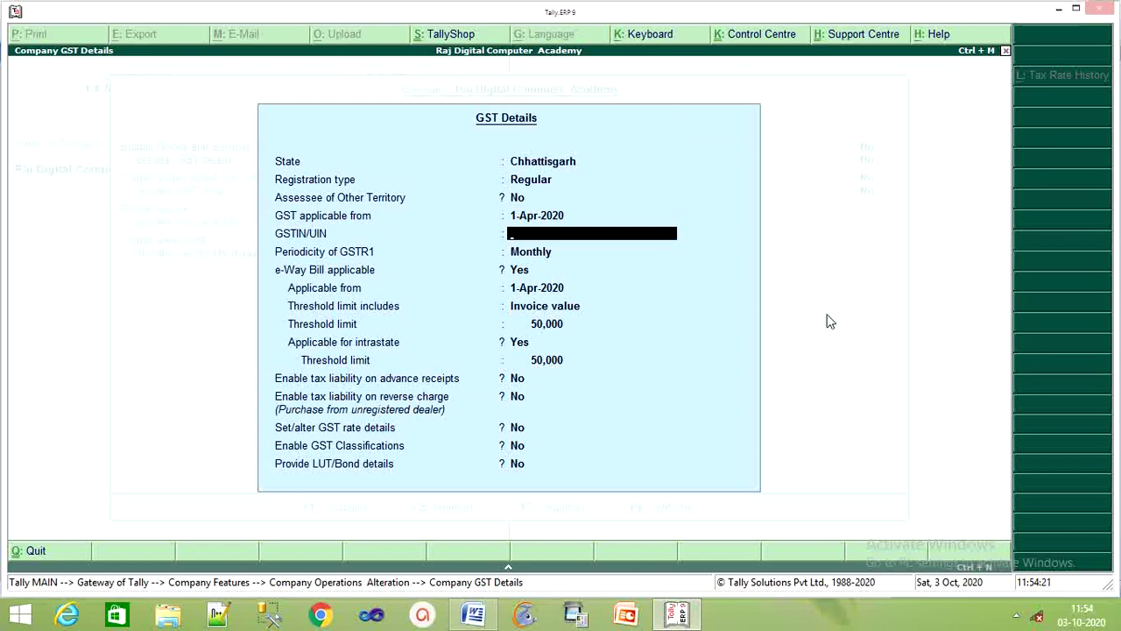
{"action": "type", "text": "22GHDGFG254UGUG"}
{"action": "key", "text": "Return"}
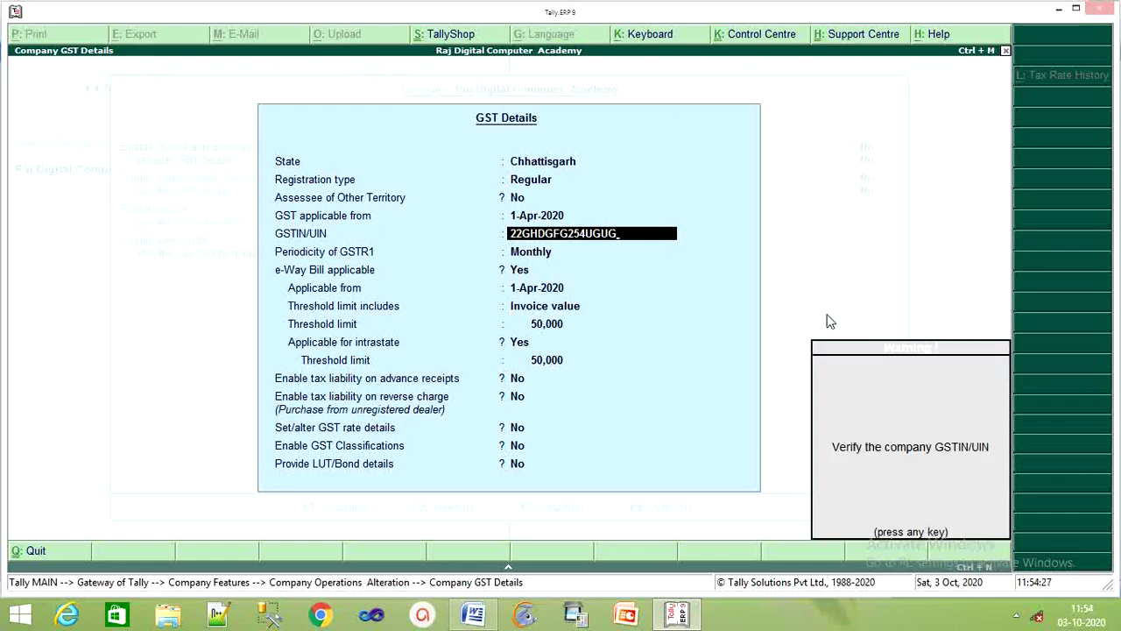
{"action": "key", "text": "Return"}
Choose Quarterly GSTR1 periodicity and keep e-Way Bill applicable from 1-Apr-2020.
{"action": "key", "text": "Down"}
{"action": "key", "text": "Return"}
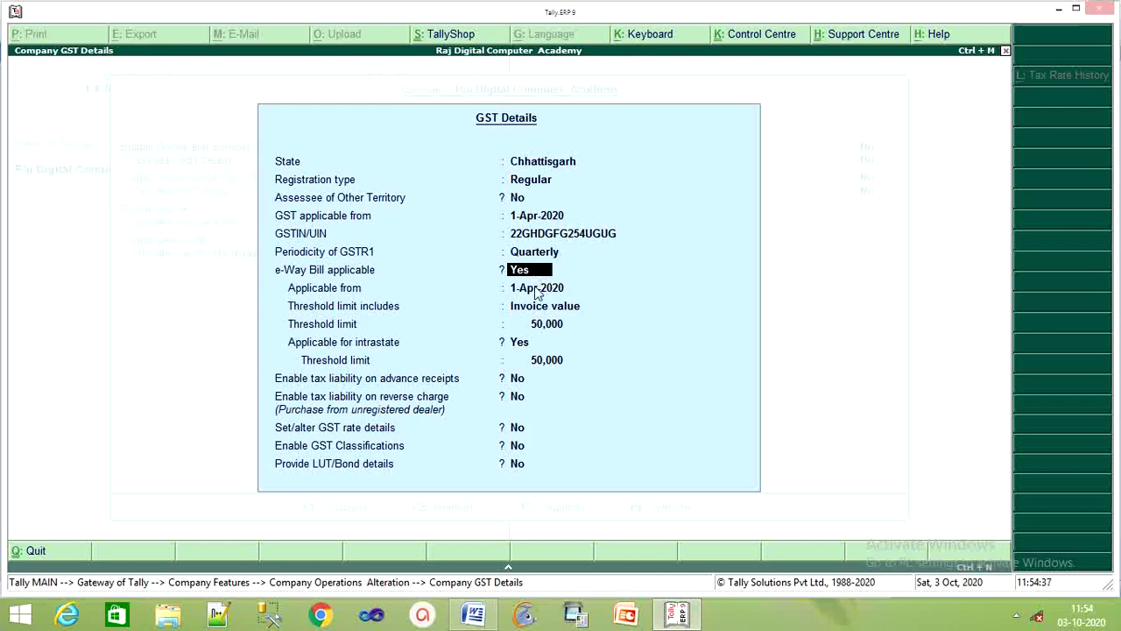
{"action": "key", "text": "Return"}
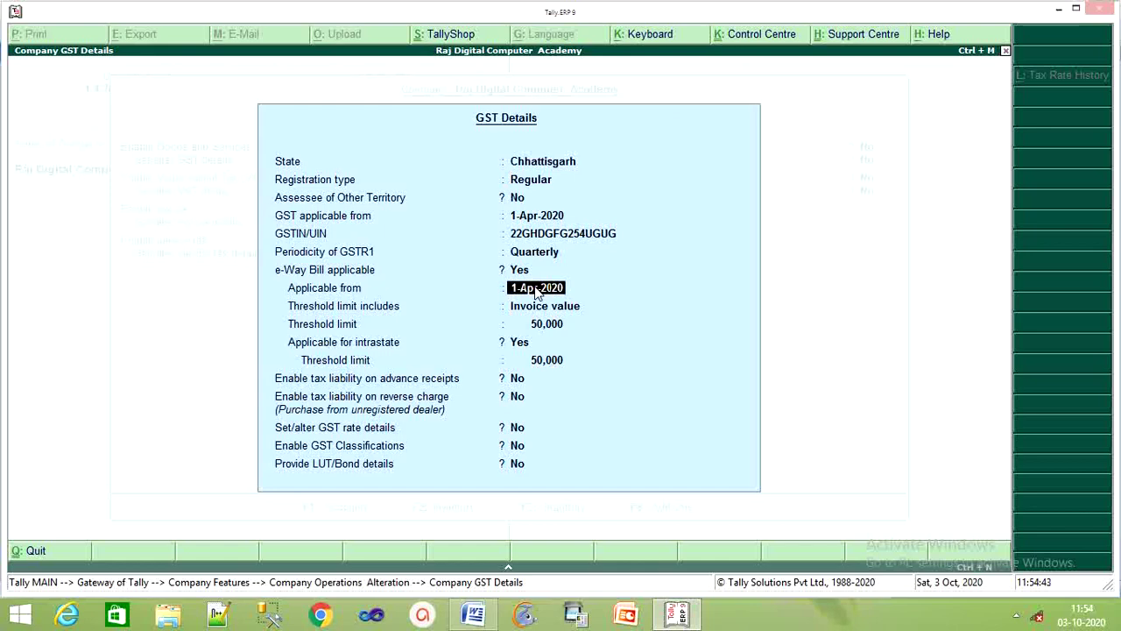
{"action": "key", "text": "Return"}
{"action": "key", "text": "Return"}
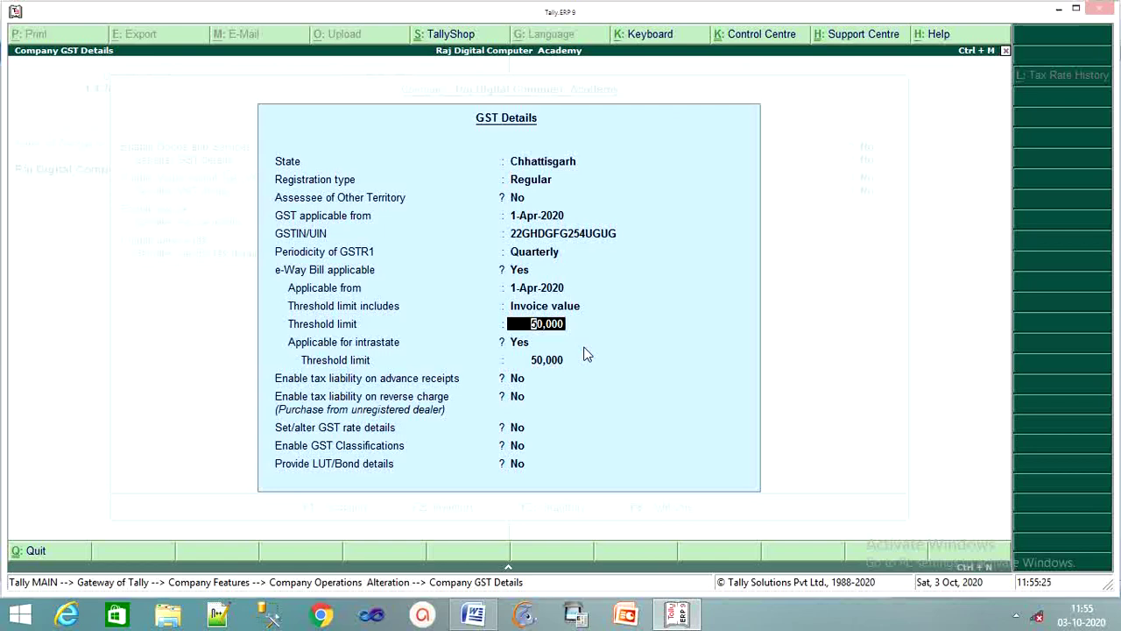
Keep the 50,000 e-Way Bill threshold, including intrastate, and save the GST details.
{"action": "key", "text": "Return"}
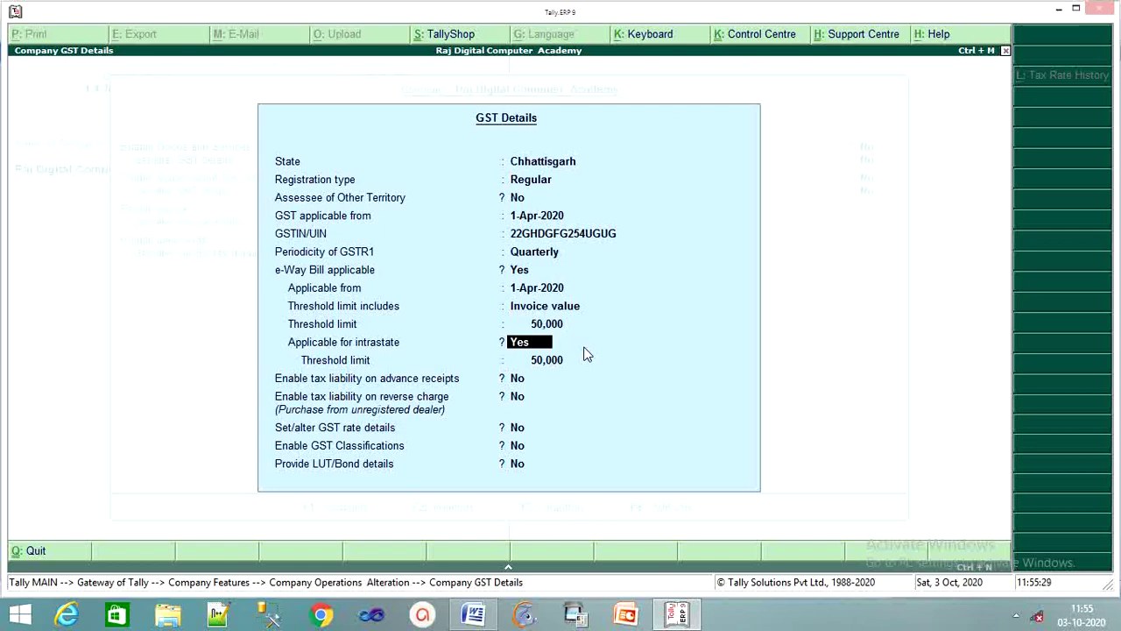
{"action": "key", "text": "Return"}
{"action": "key", "text": "Return"}
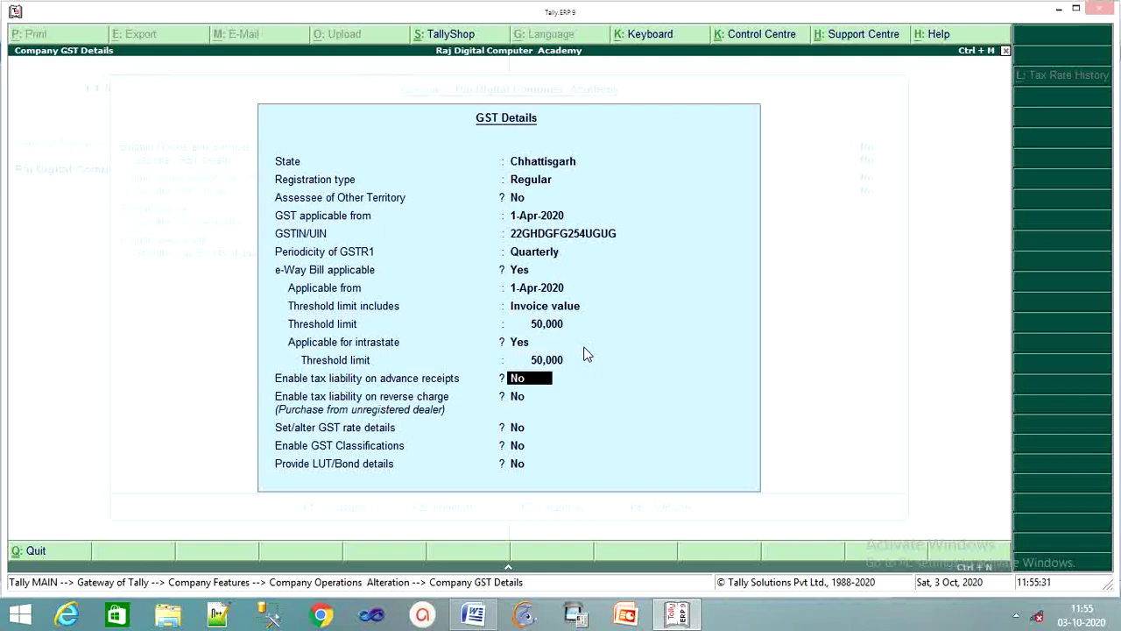
{"action": "key", "text": "Return"}
{"action": "key", "text": "Return"}
{"action": "key", "text": "Return"}
{"action": "key", "text": "Return"}
{"action": "key", "text": "Return"}
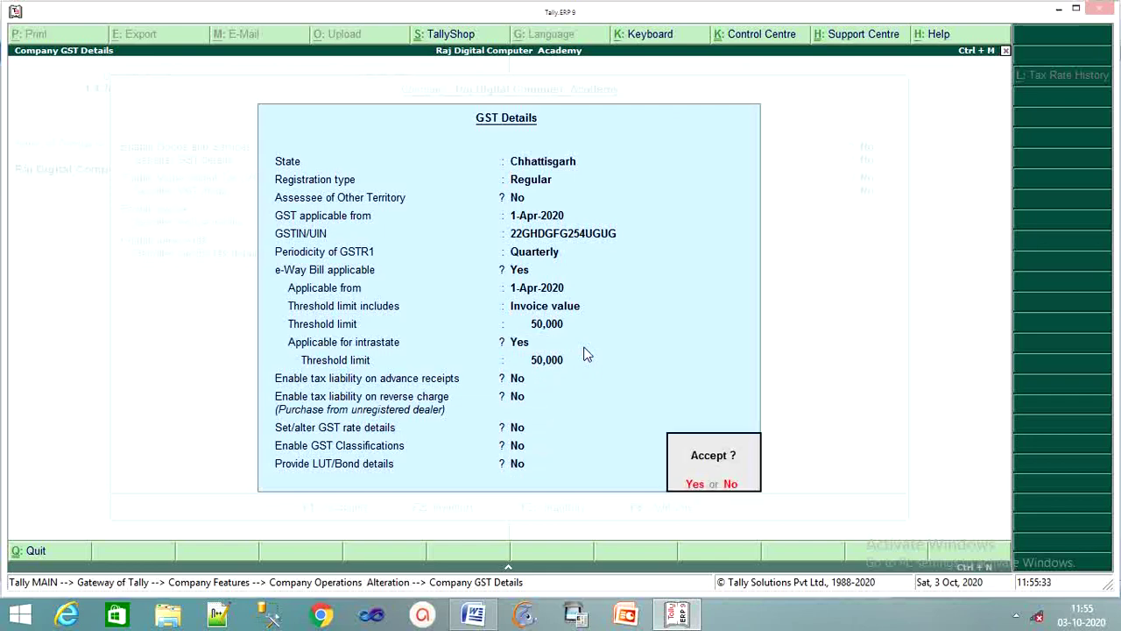
{"action": "key", "text": "Return"}
{"action": "key", "text": "Return"}
{"action": "key", "text": "Return"}
{"action": "key", "text": "Return"}
{"action": "key", "text": "Return"}
{"action": "key", "text": "Return"}
{"action": "key", "text": "Return"}
Accept the Statutory & Taxation features, then bring up the Word e-Way Bill notes.
{"action": "key", "text": "Return"}
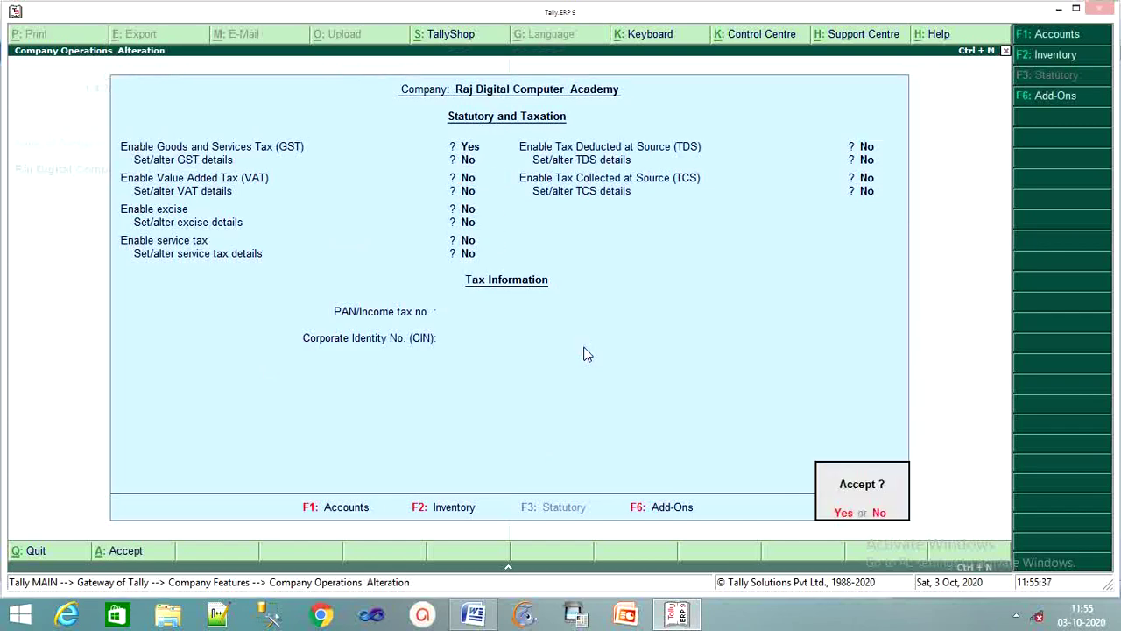
{"action": "key", "text": "Return"}
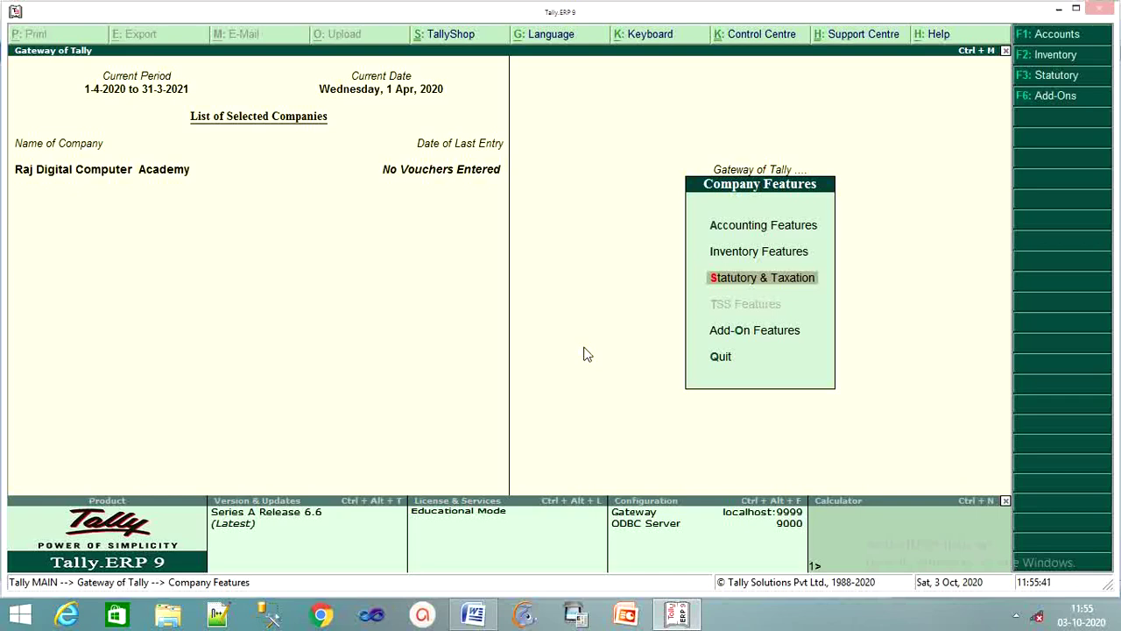
{"action": "key", "text": "Escape"}
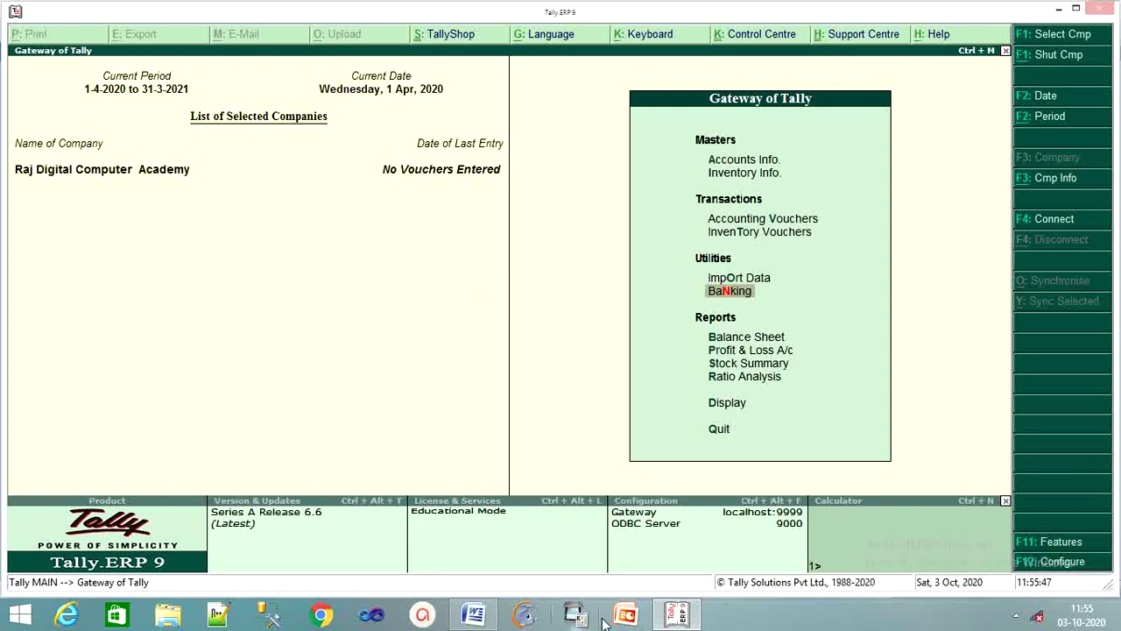
{"action": "left_click", "coordinate": [473, 613]}
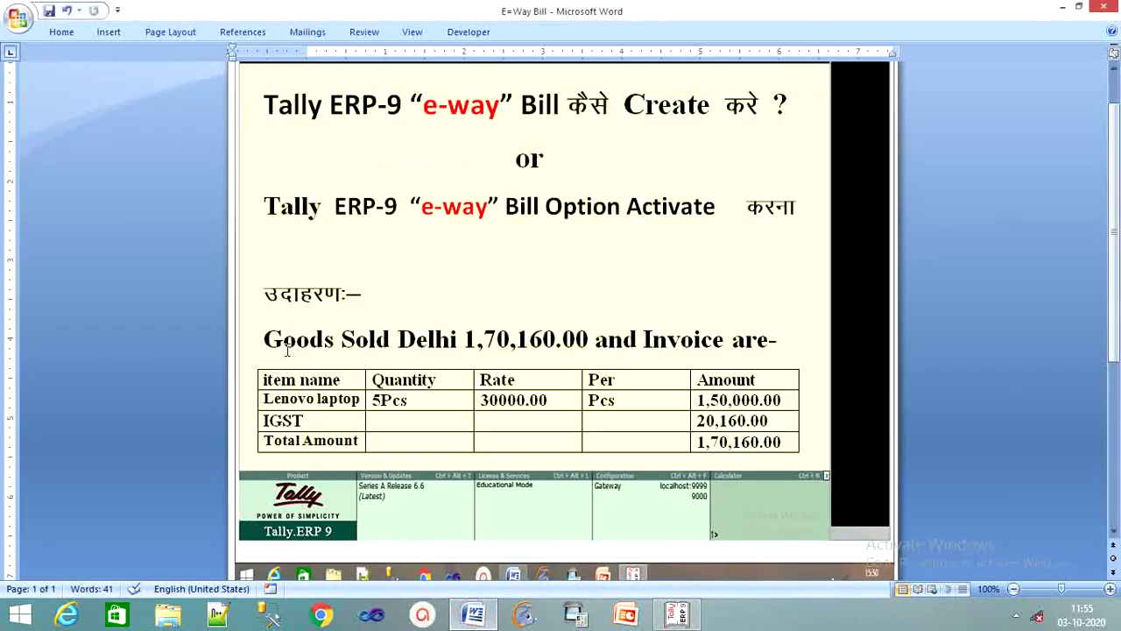
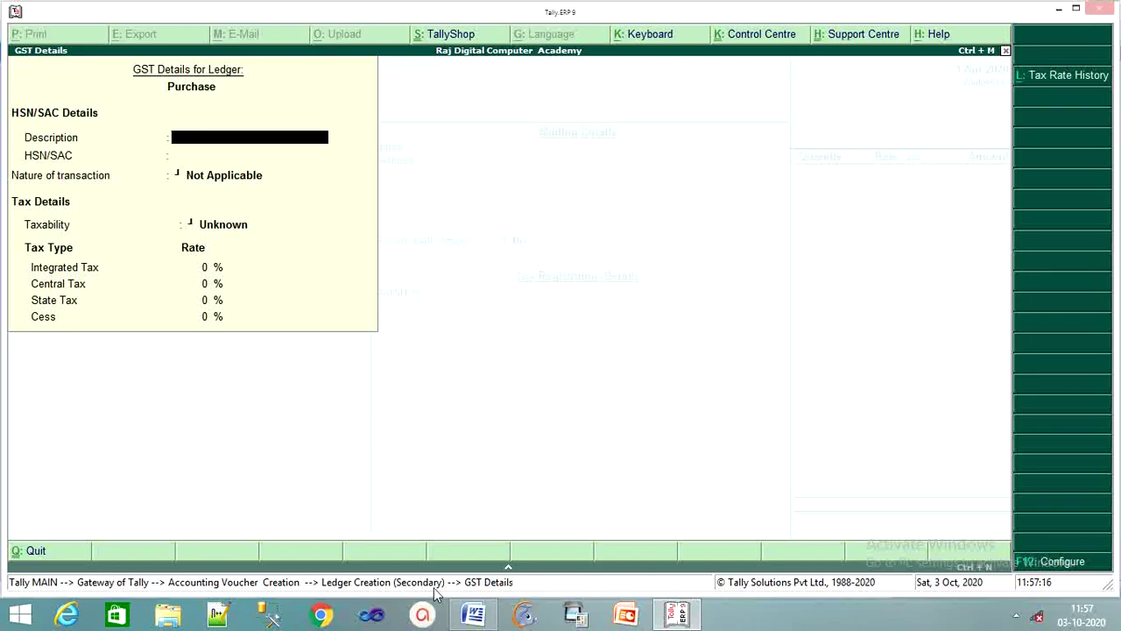
Copy 'Lenovo laptop' from the e-Way Bill document as the ledger description and enter HSN 457845.
{"action": "left_click", "coordinate": [473, 615]}
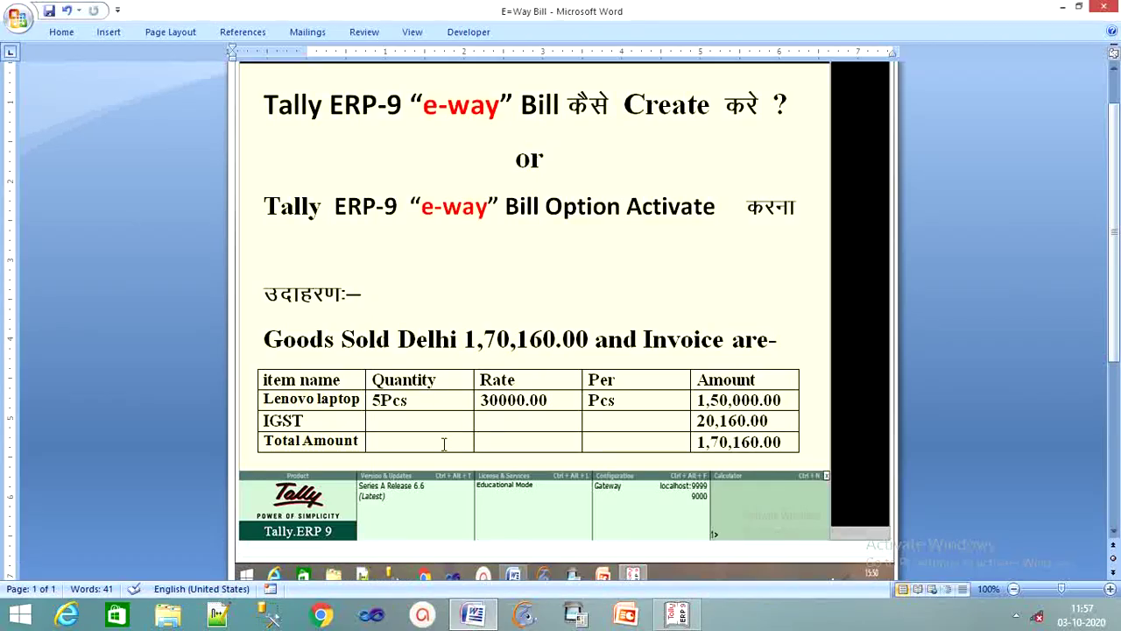
{"action": "left_click", "coordinate": [361, 399]}
{"action": "left_click_drag", "start_coordinate": [361, 399], "coordinate": [263, 399]}
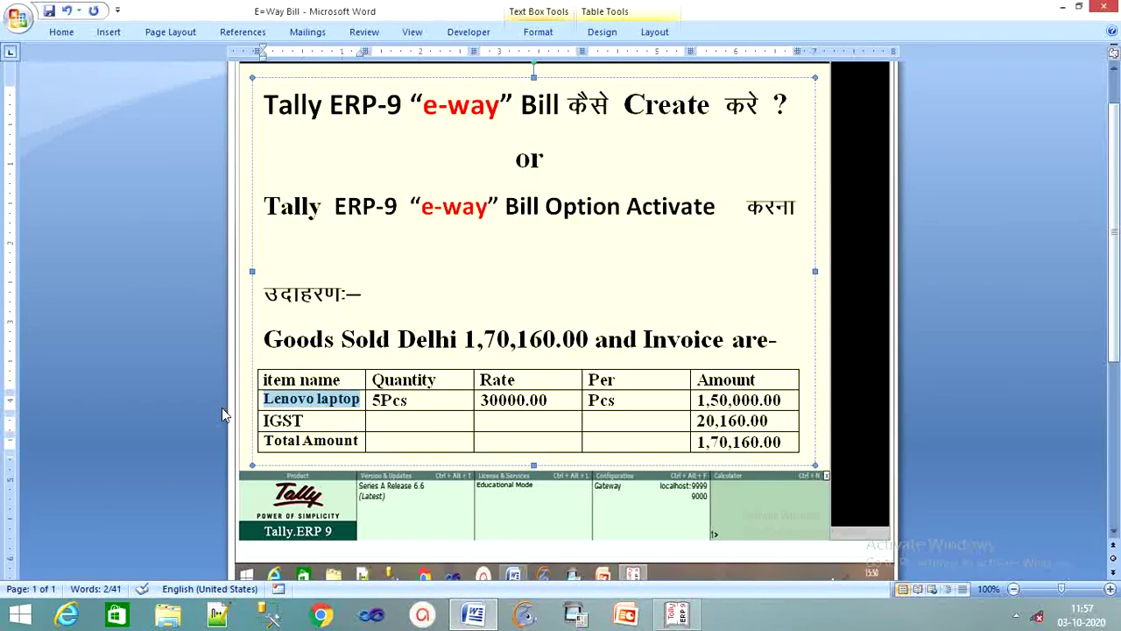
{"action": "left_click", "coordinate": [679, 615]}
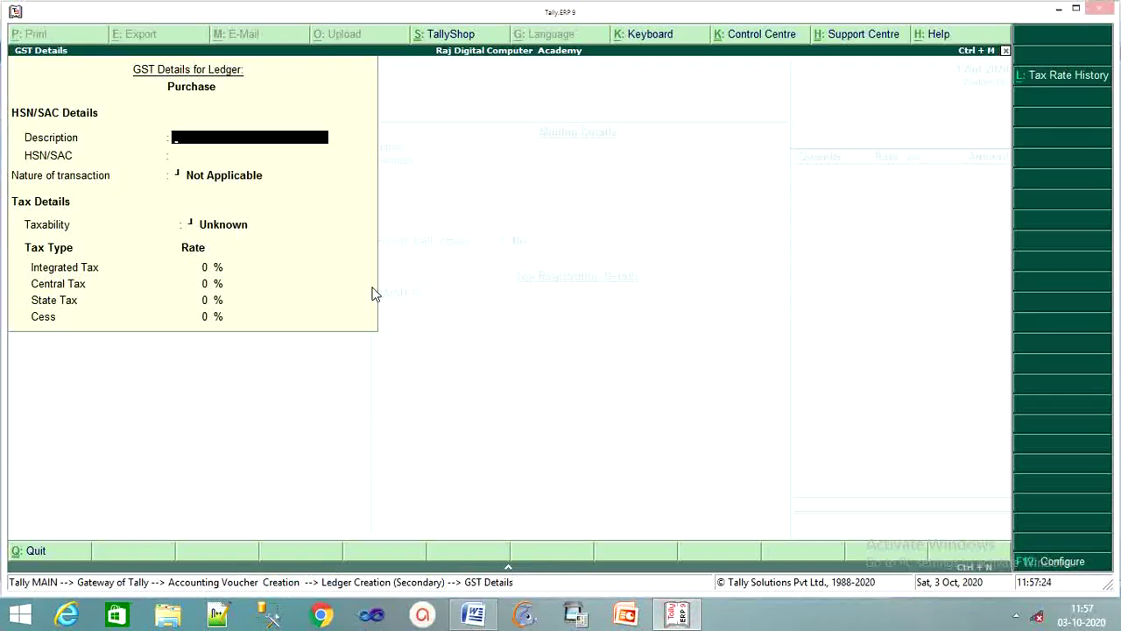
{"action": "key", "text": "ctrl+alt+v"}
{"action": "key", "text": "Return"}
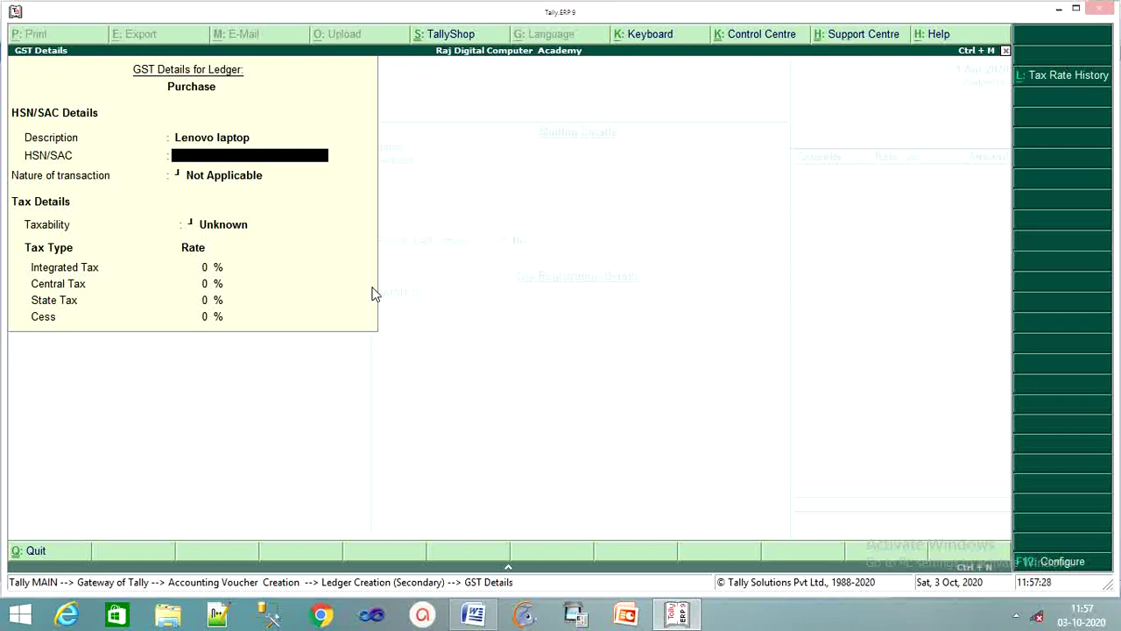
{"action": "type", "text": "457845"}
{"action": "key", "text": "Return"}
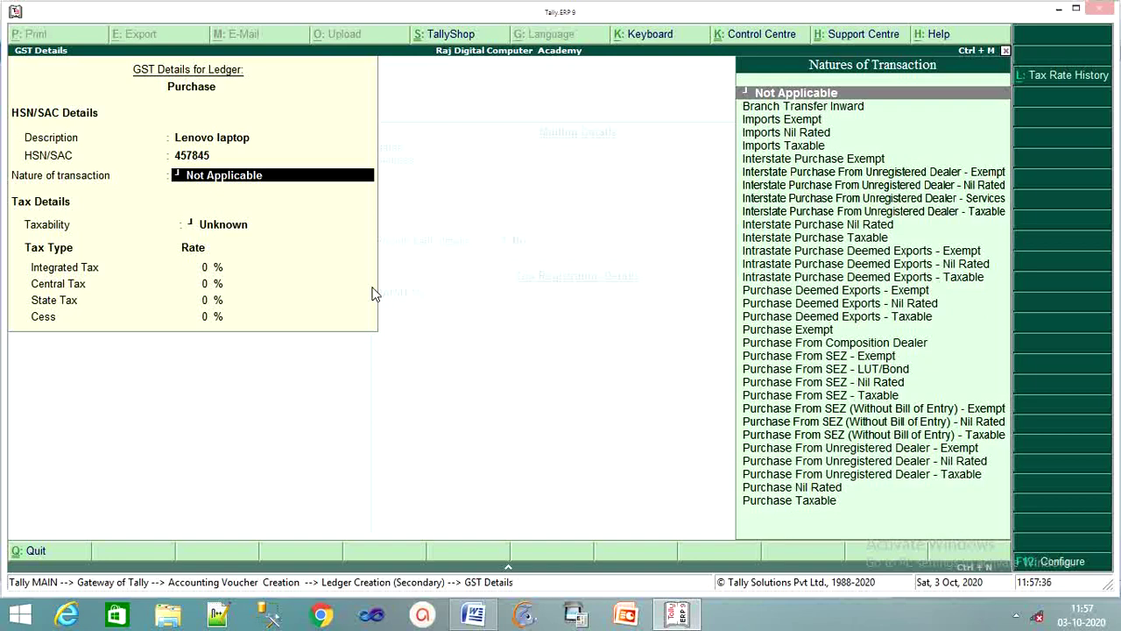
Choose Interstate Purchase Taxable with 12% IGST and Goods as the type of supply.
{"action": "key", "text": "Down"}
{"action": "key", "text": "Down"}
{"action": "key", "text": "Down"}
{"action": "key", "text": "Down"}
{"action": "key", "text": "Down"}
{"action": "key", "text": "Down"}
{"action": "key", "text": "Down"}
{"action": "key", "text": "Down"}
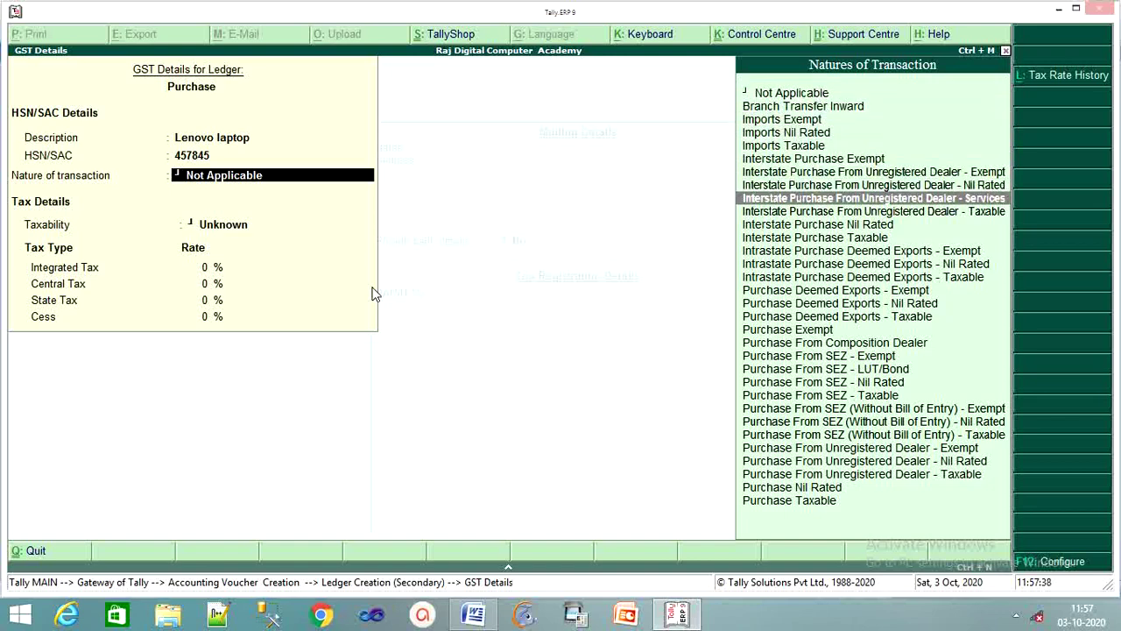
{"action": "key", "text": "Down"}
{"action": "key", "text": "Down"}
{"action": "key", "text": "Down"}
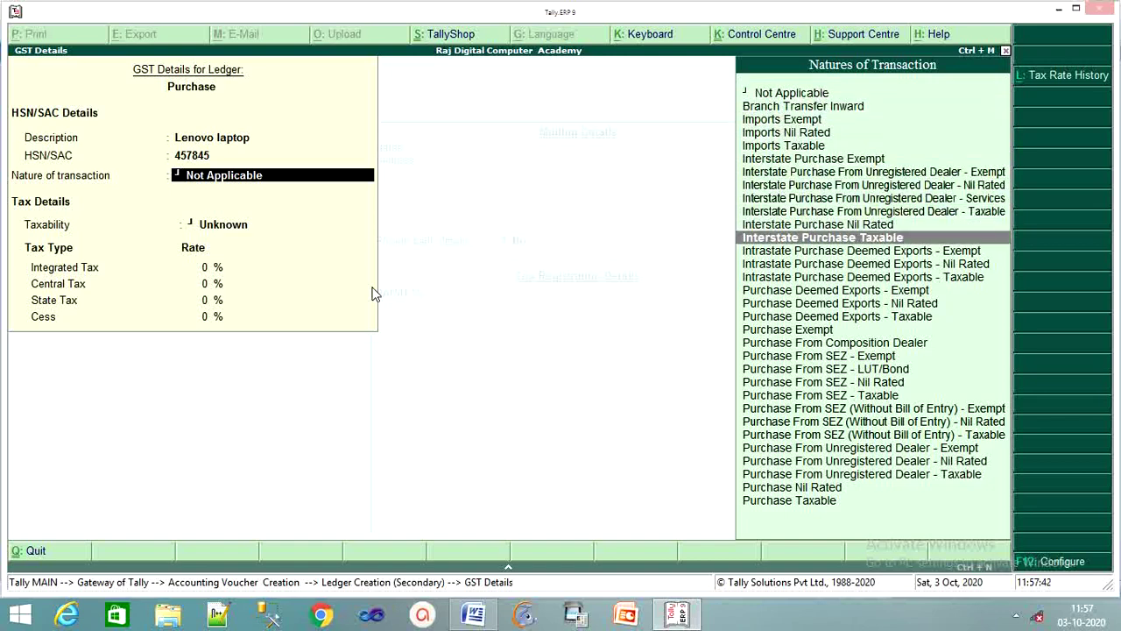
{"action": "key", "text": "Return"}
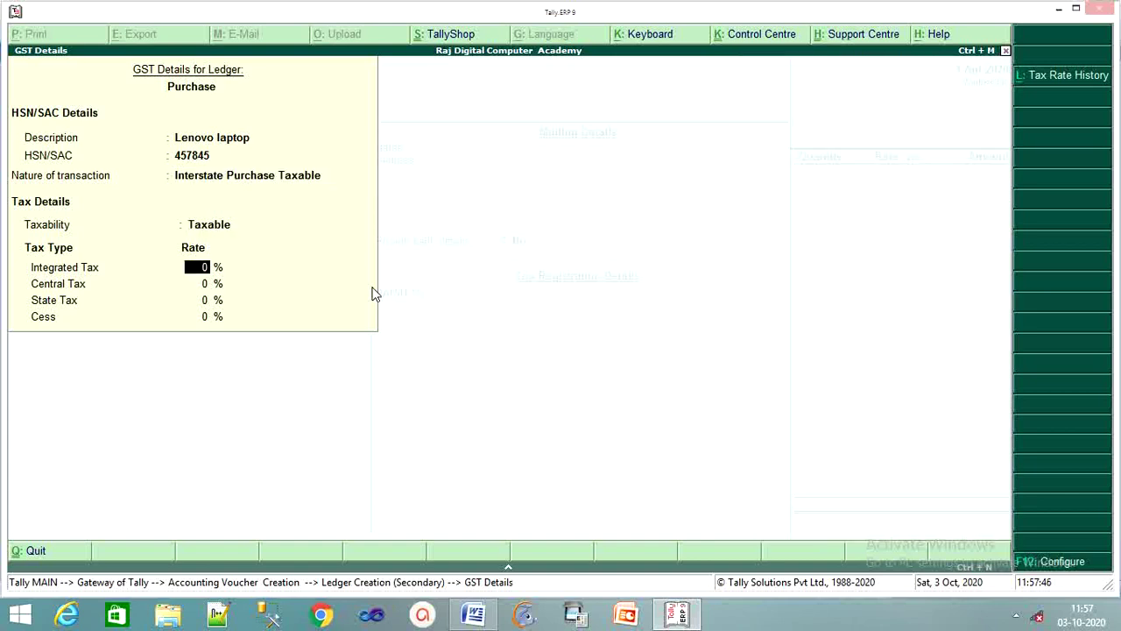
{"action": "type", "text": "12"}
{"action": "key", "text": "Return"}
{"action": "key", "text": "Return"}
{"action": "key", "text": "Return"}
{"action": "key", "text": "Return"}
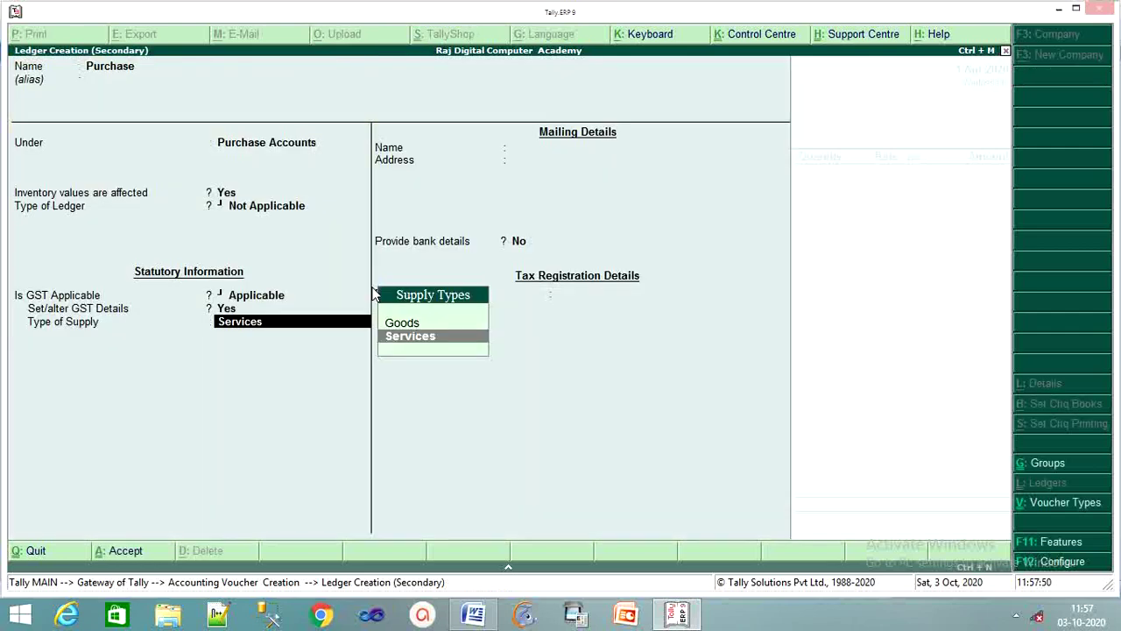
{"action": "key", "text": "Up"}
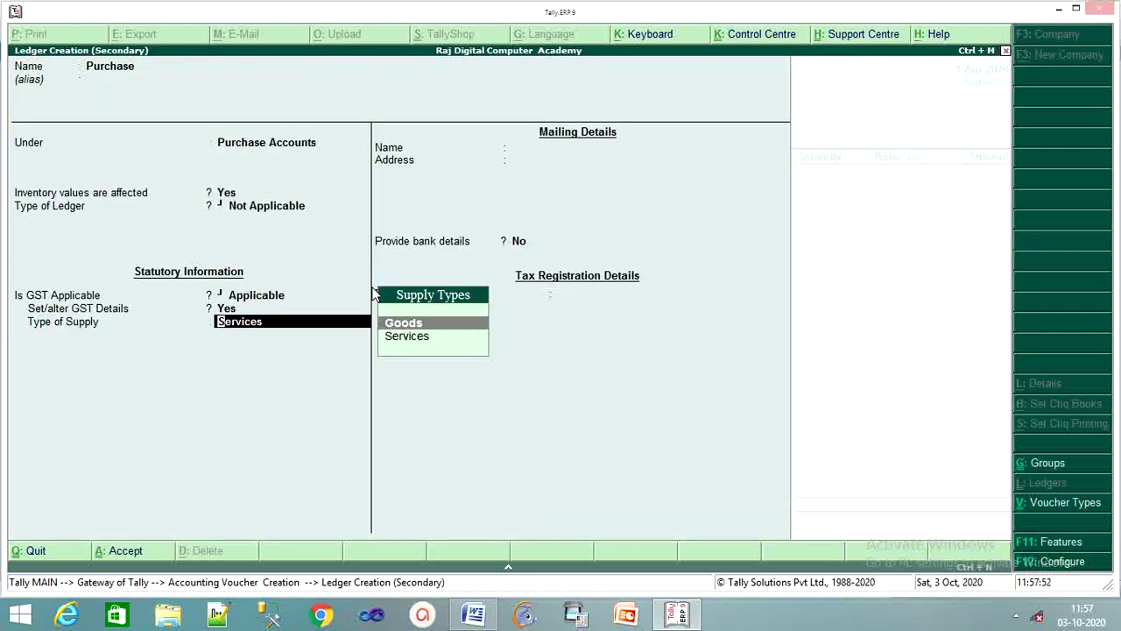
{"action": "key", "text": "Return"}
{"action": "key", "text": "Return"}
{"action": "key", "text": "Return"}
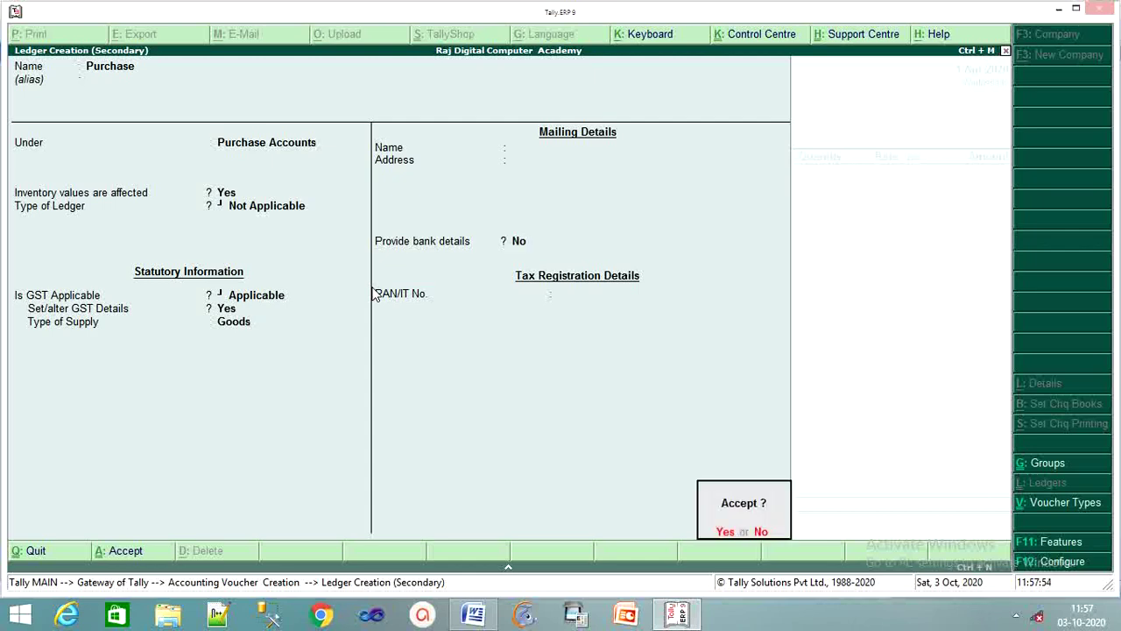
{"action": "key", "text": "Return"}
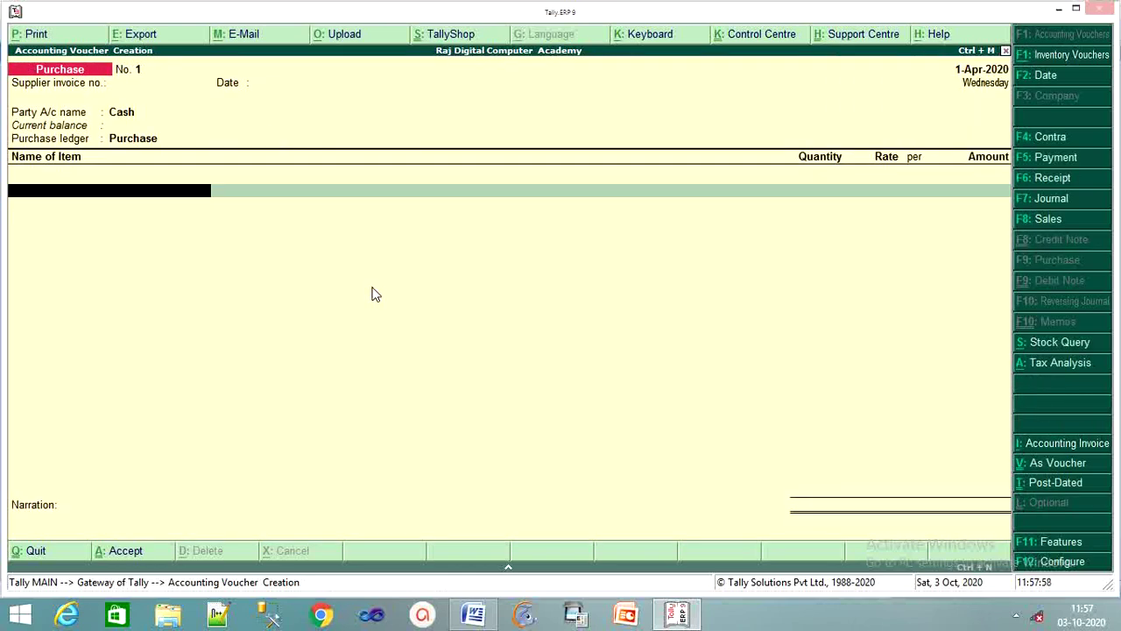
Create the Lenovo laptop stock item under a new Computer Items stock group.
{"action": "key", "text": "alt+c"}
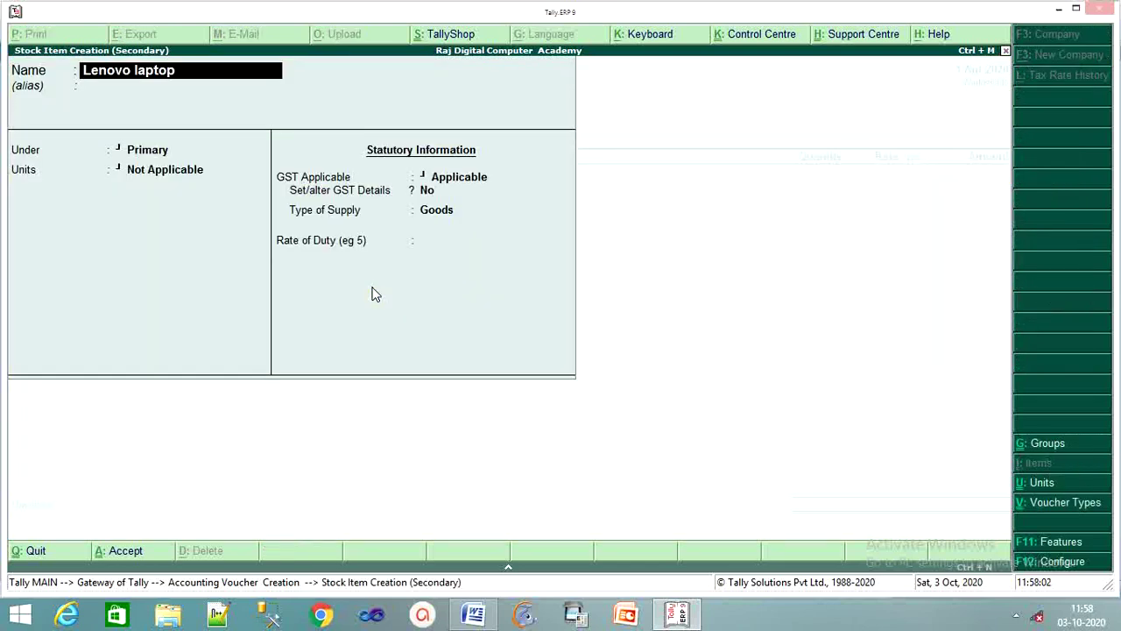
{"action": "key", "text": "Return"}
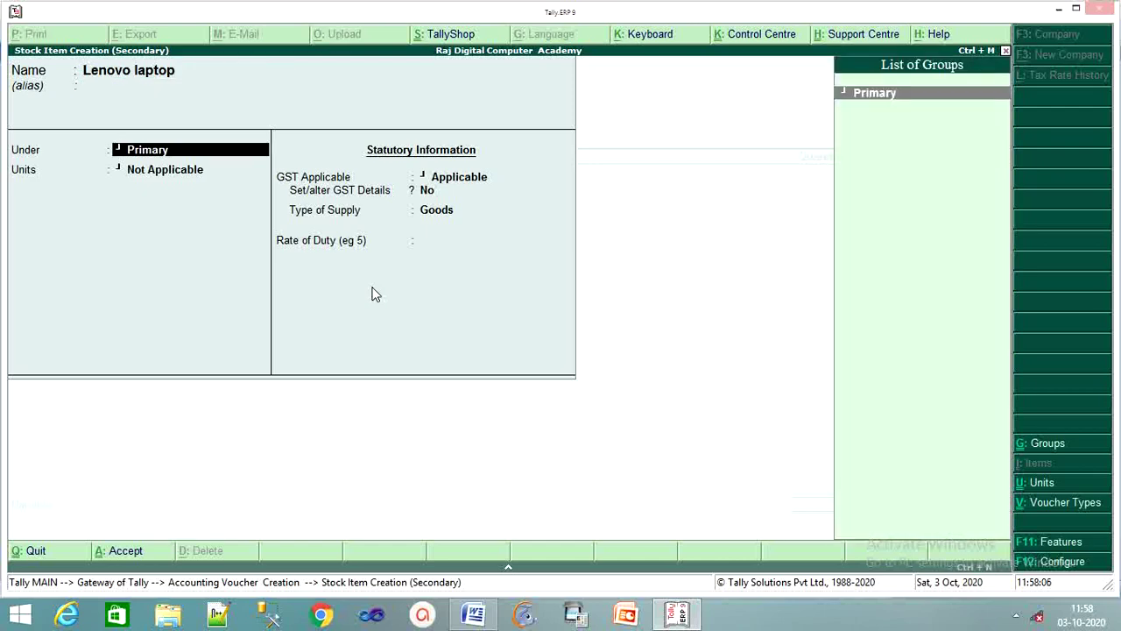
{"action": "key", "text": "alt+c"}
{"action": "type", "text": "Co"}
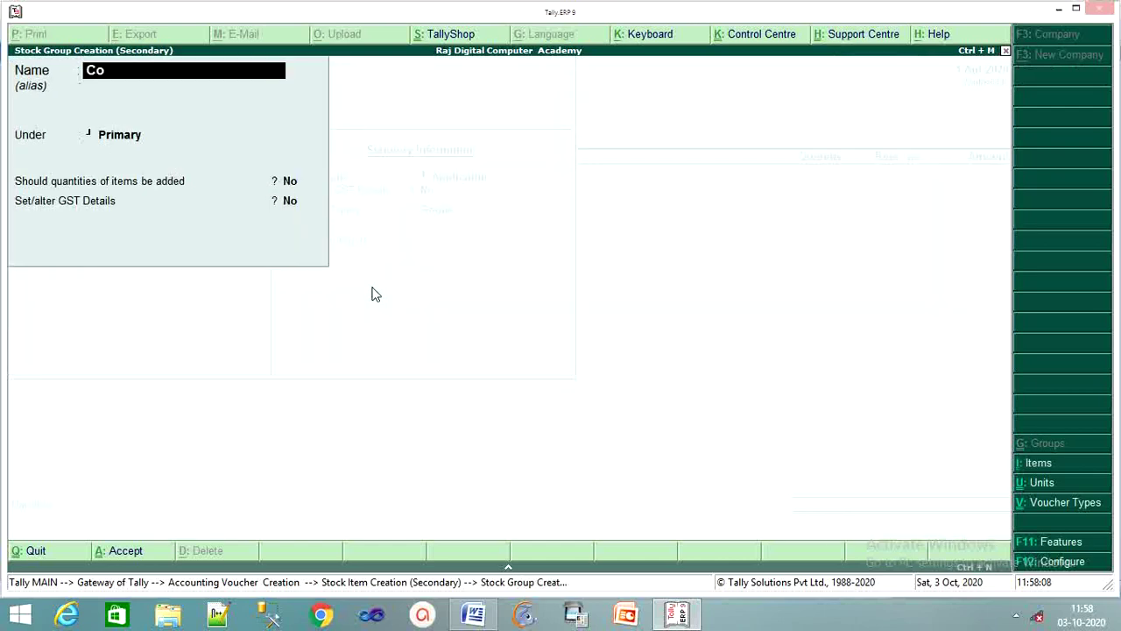
{"action": "type", "text": "mputer Items"}
{"action": "key", "text": "Return"}
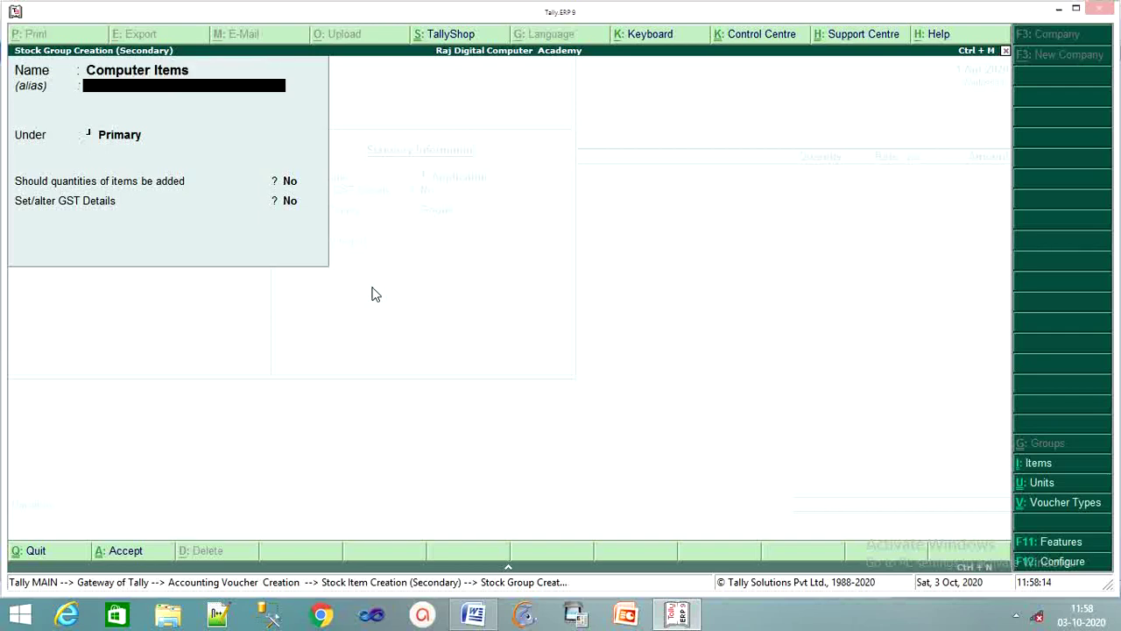
{"action": "key", "text": "Return"}
{"action": "key", "text": "Return"}
{"action": "key", "text": "Return"}
{"action": "key", "text": "Return"}
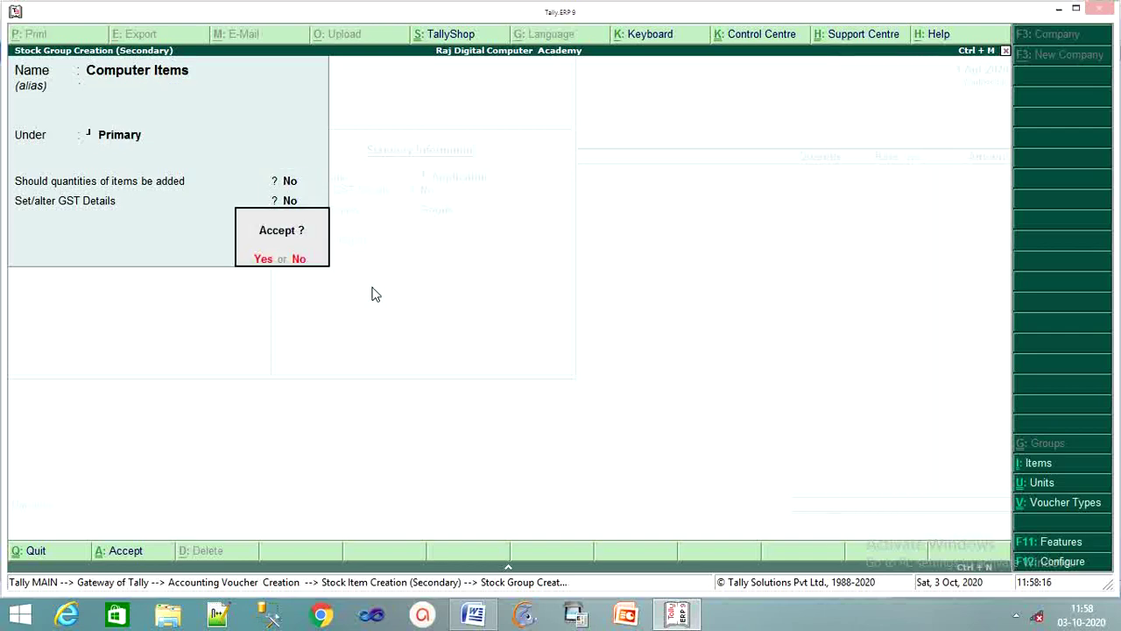
{"action": "key", "text": "Return"}
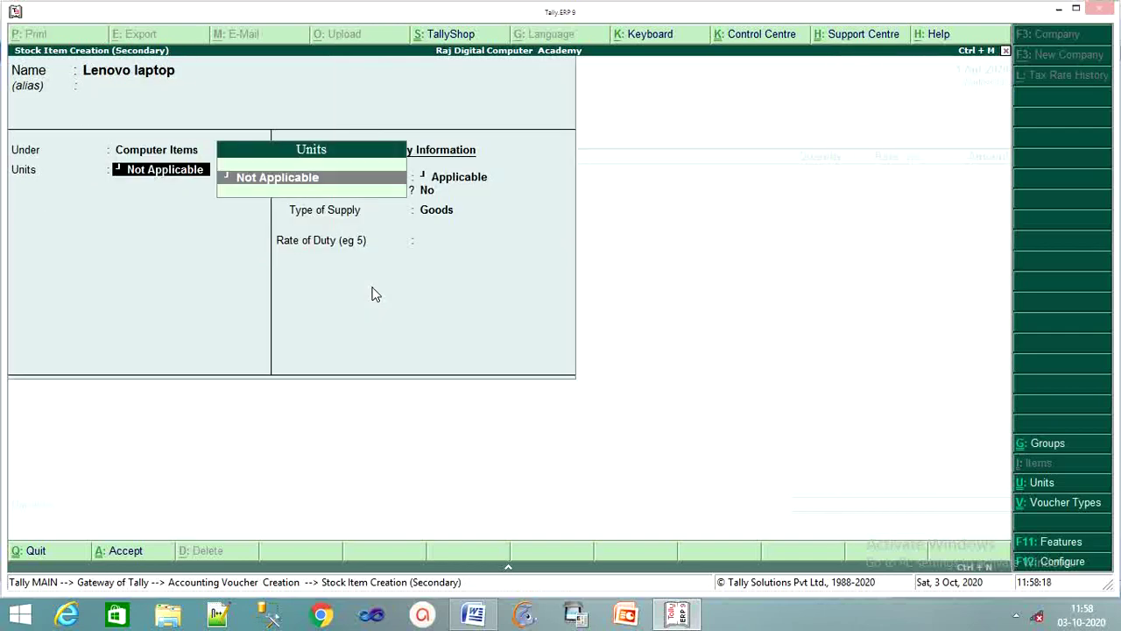
Create the unit pcs with quantity code PCS-PIECES and save the stock item.
{"action": "key", "text": "alt+c"}
{"action": "type", "text": "pcsw"}
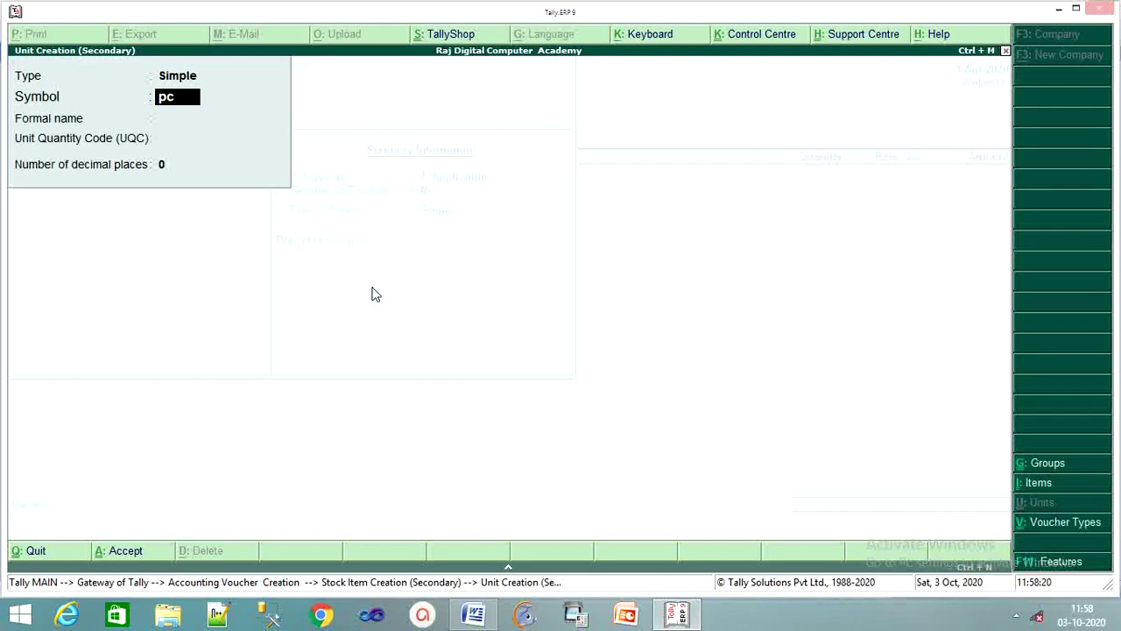
{"action": "key", "text": "BackSpace"}
{"action": "key", "text": "Return"}
{"action": "key", "text": "Return"}
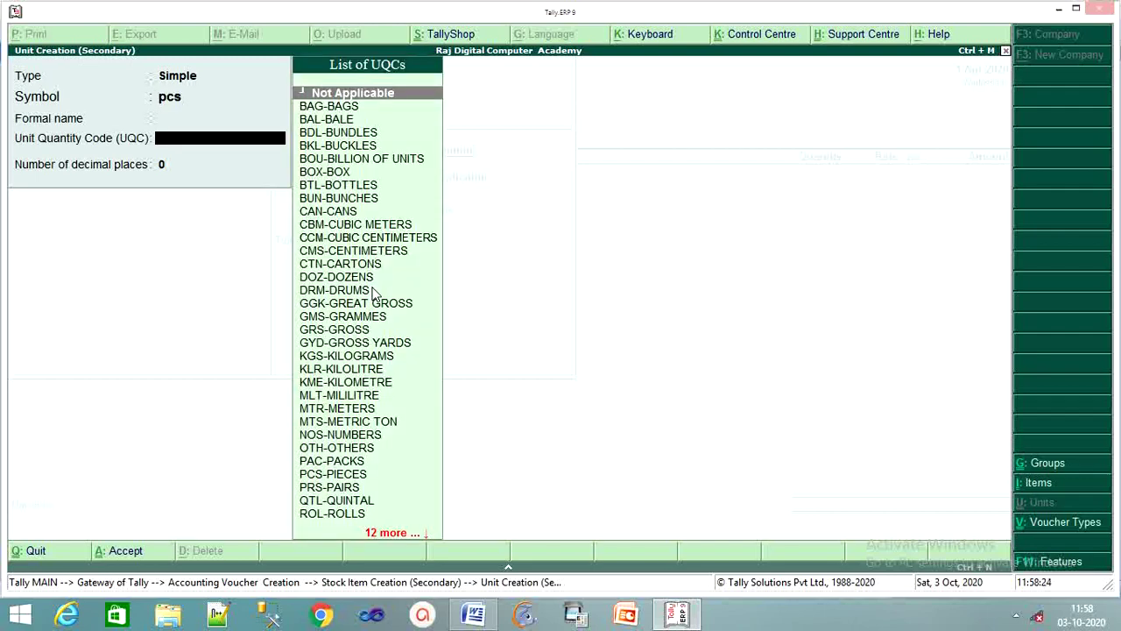
{"action": "key", "text": "Down"}
{"action": "key", "text": "Down"}
{"action": "key", "text": "Down"}
{"action": "key", "text": "Down"}
{"action": "key", "text": "Down"}
{"action": "key", "text": "Down"}
{"action": "key", "text": "Down"}
{"action": "key", "text": "Down"}
{"action": "key", "text": "Down"}
{"action": "key", "text": "Down"}
{"action": "key", "text": "Down"}
{"action": "key", "text": "Down"}
{"action": "key", "text": "Down"}
{"action": "key", "text": "Down"}
{"action": "key", "text": "Down"}
{"action": "key", "text": "Down"}
{"action": "key", "text": "Down"}
{"action": "key", "text": "Down"}
{"action": "key", "text": "Down"}
{"action": "key", "text": "Down"}
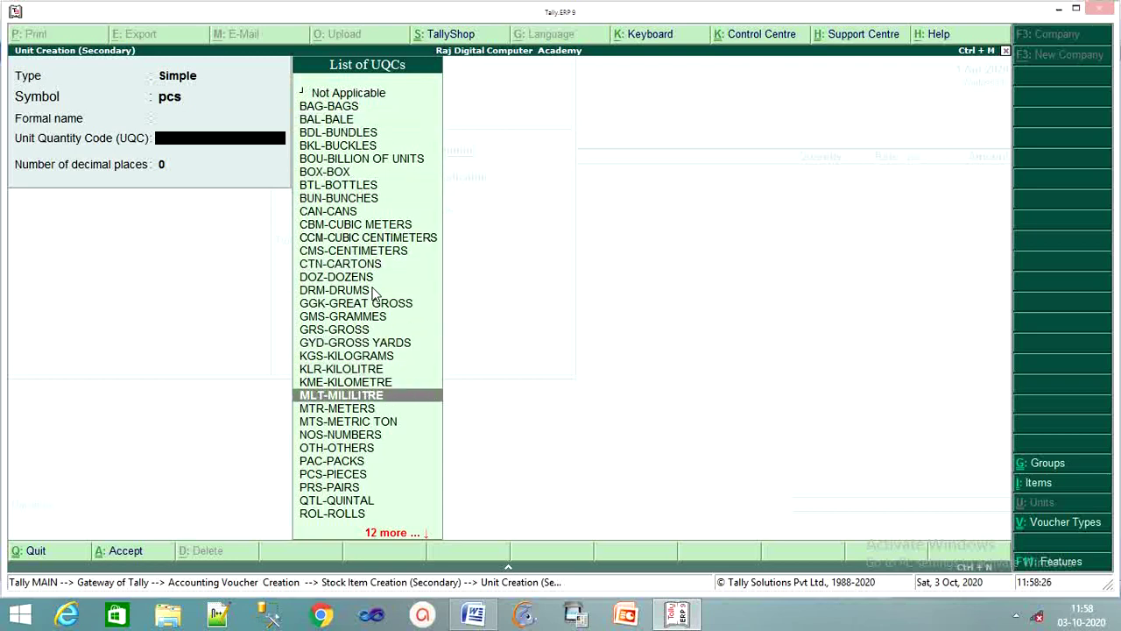
{"action": "key", "text": "Down"}
{"action": "key", "text": "Down"}
{"action": "key", "text": "Down"}
{"action": "key", "text": "Down"}
{"action": "key", "text": "Down"}
{"action": "key", "text": "Down"}
{"action": "key", "text": "Return"}
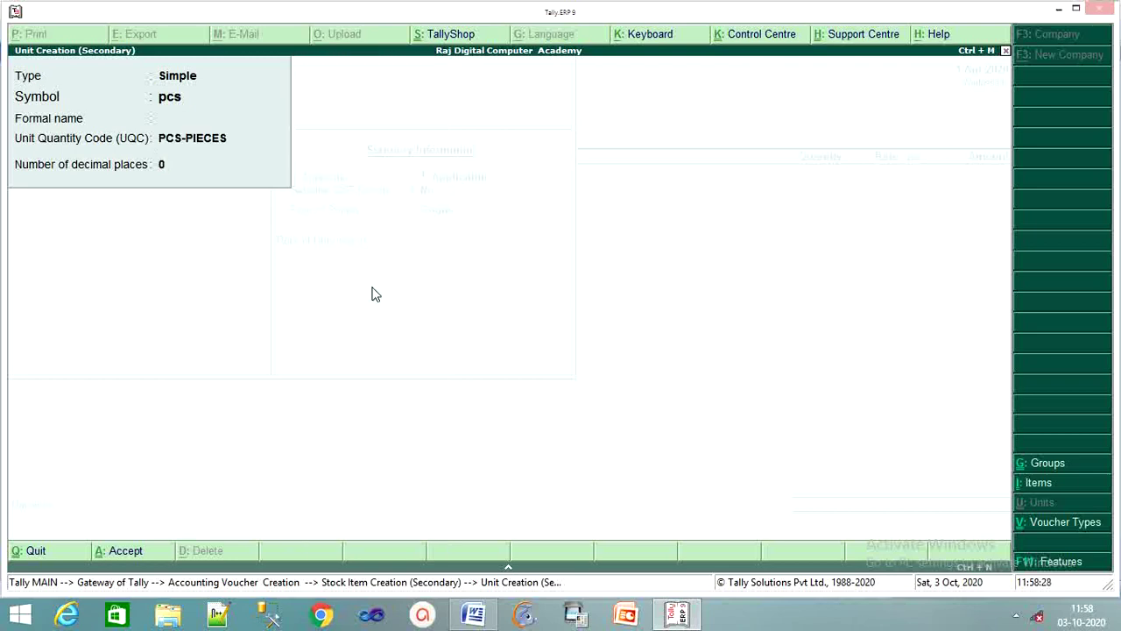
{"action": "key", "text": "Return"}
{"action": "key", "text": "Return"}
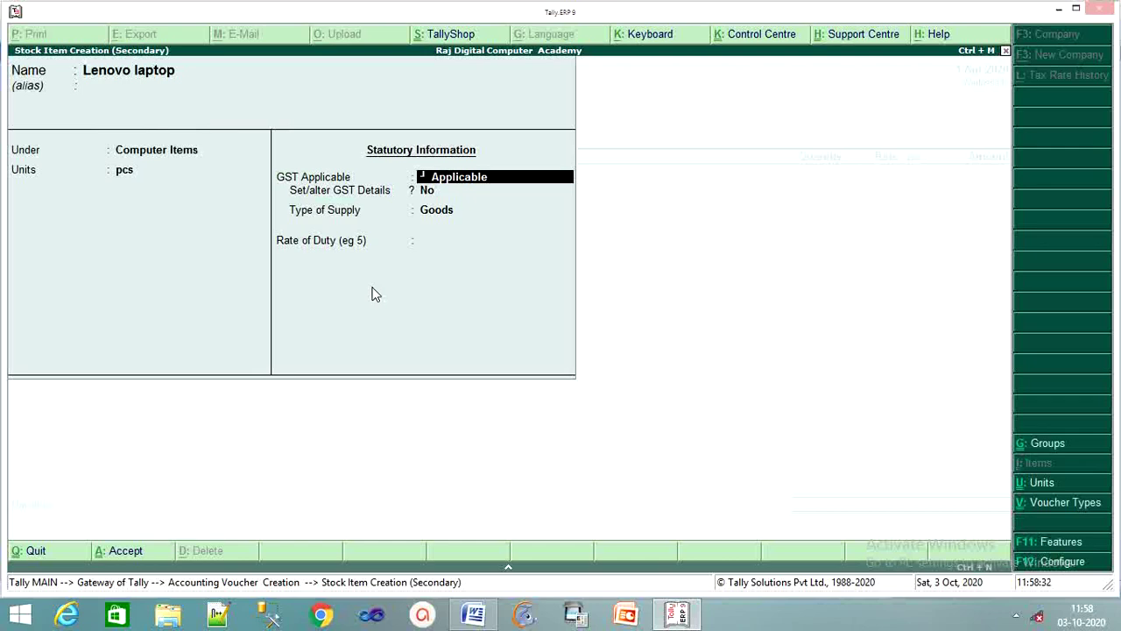
{"action": "key", "text": "Return"}
{"action": "key", "text": "Return"}
{"action": "key", "text": "Return"}
{"action": "key", "text": "Return"}
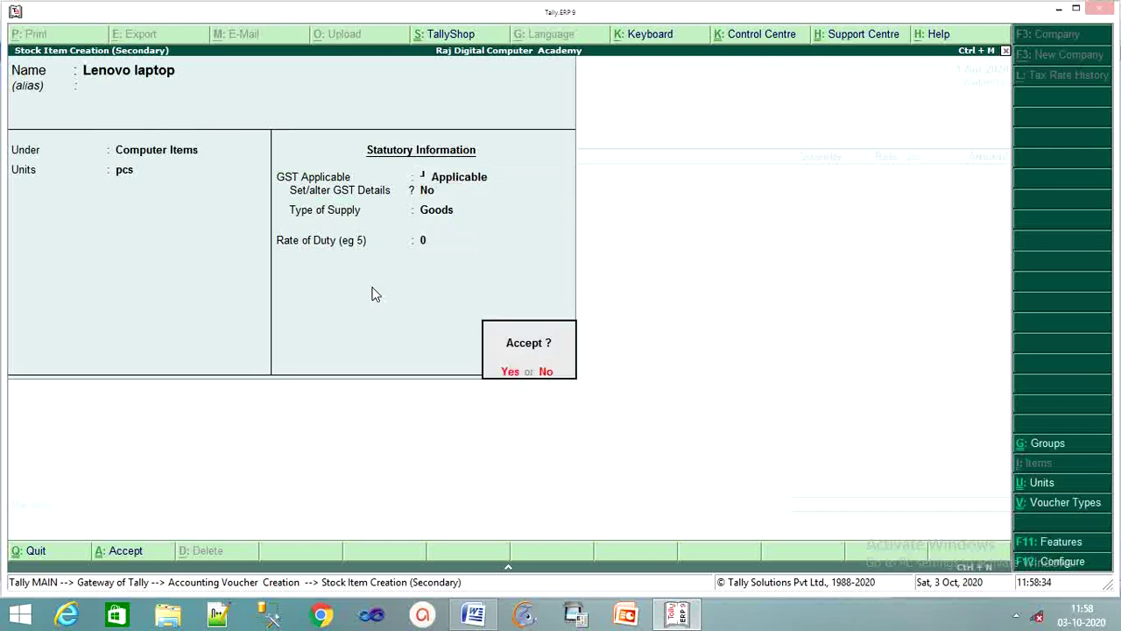
{"action": "key", "text": "Return"}
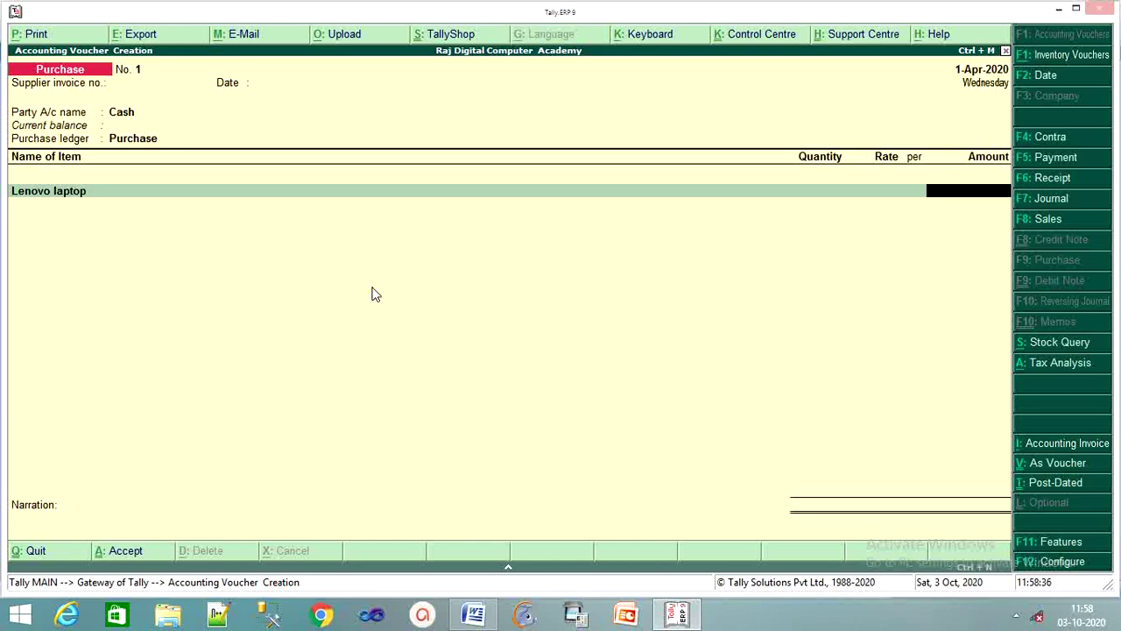
Enter quantity 5 at rate 30,000 for a 1,50,000.00 amount.
{"action": "type", "text": "5"}
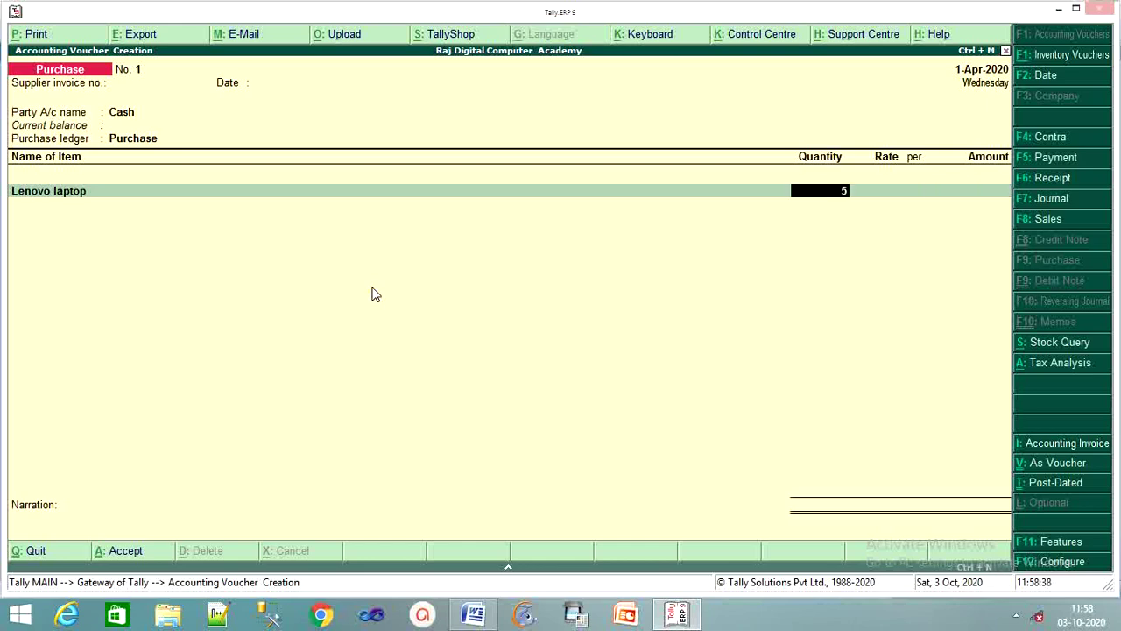
{"action": "key", "text": "Return"}
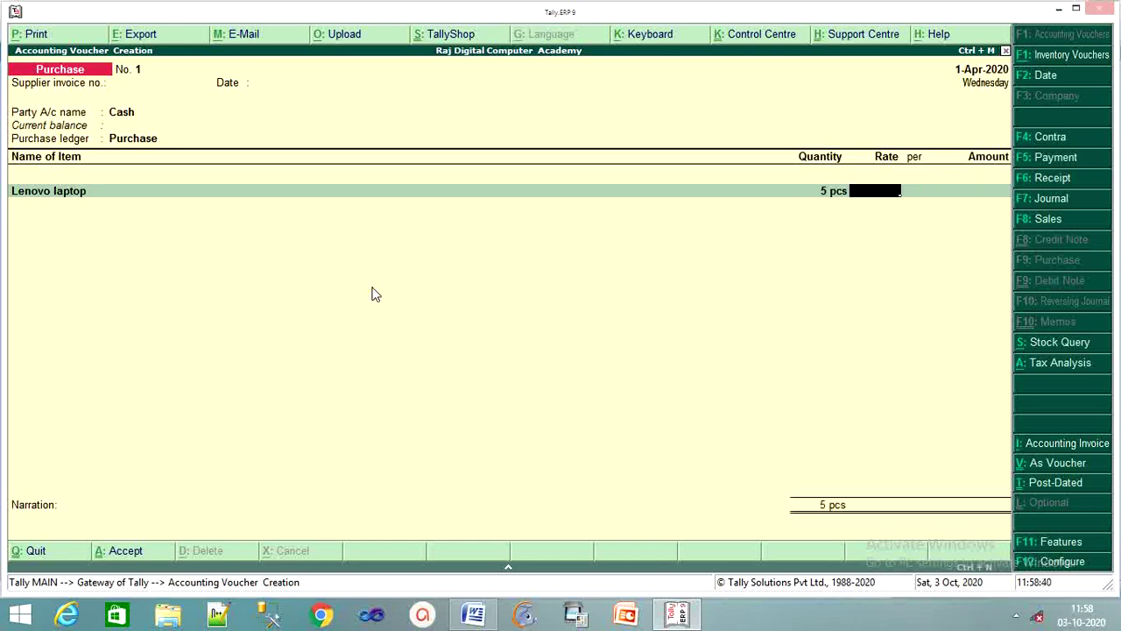
{"action": "type", "text": "30,000"}
{"action": "key", "text": "Return"}
{"action": "key", "text": "Return"}
{"action": "key", "text": "Return"}
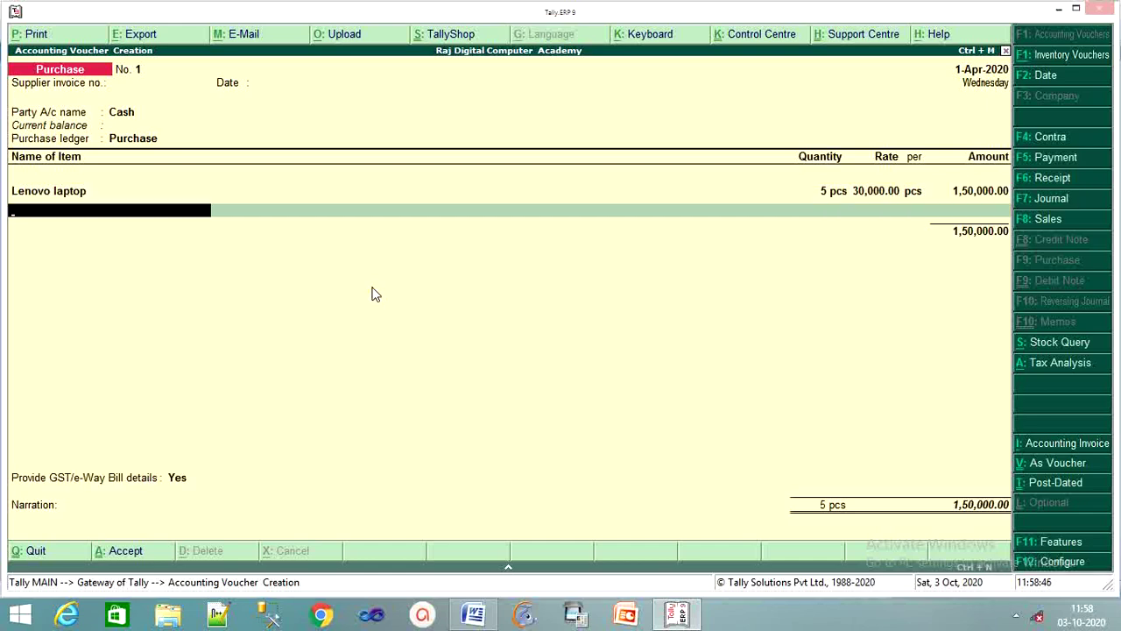
{"action": "key", "text": "Return"}
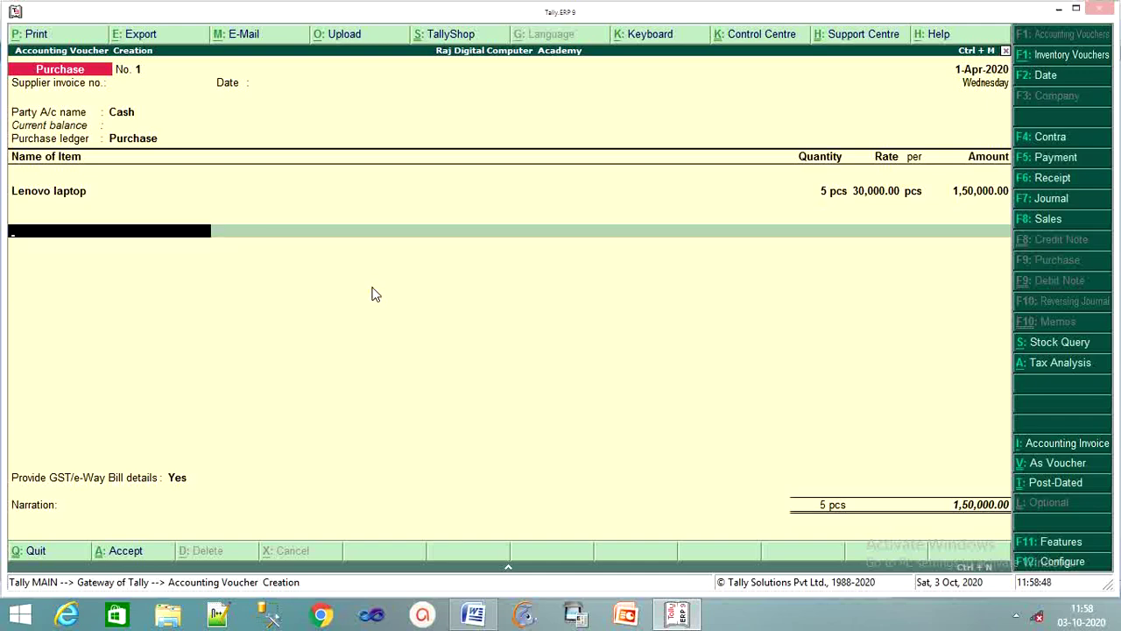
{"action": "key", "text": "alt+c"}
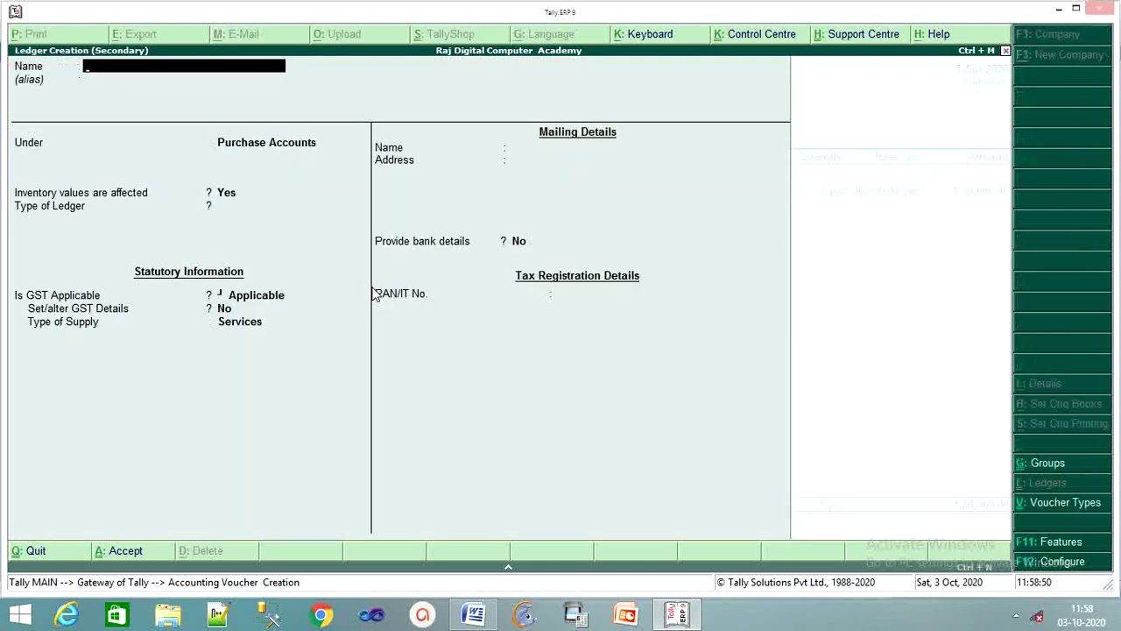
Save ledger Igst under Duties & Taxes as GST Integrated Tax at 12%, rounding Not Applicable.
{"action": "type", "text": "Igst"}
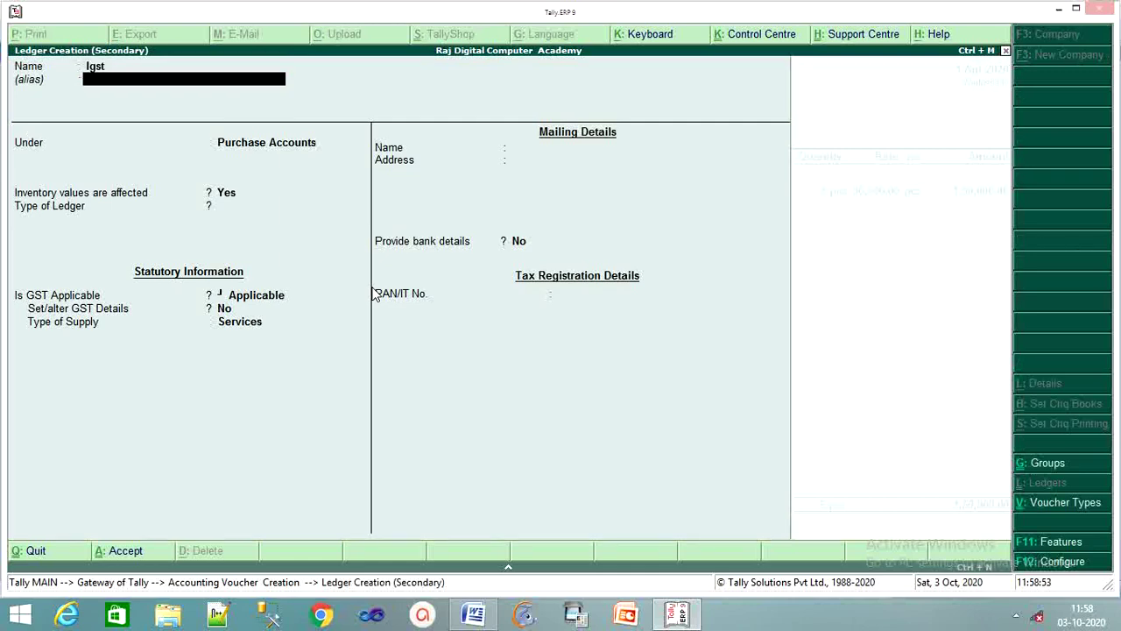
{"action": "key", "text": "Return"}
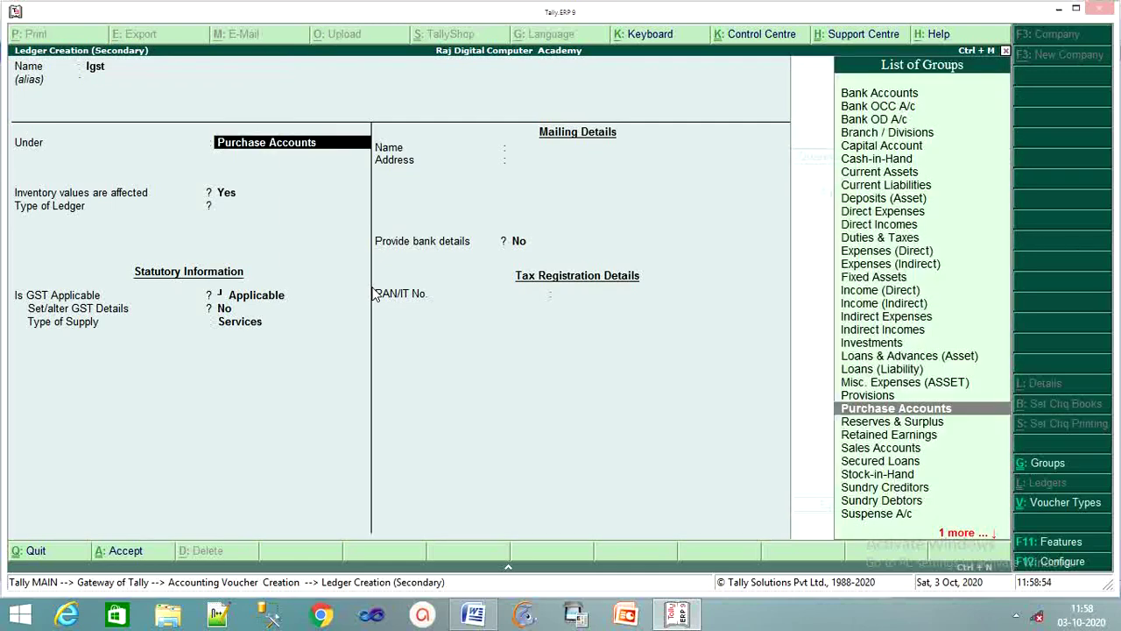
{"action": "type", "text": "Du"}
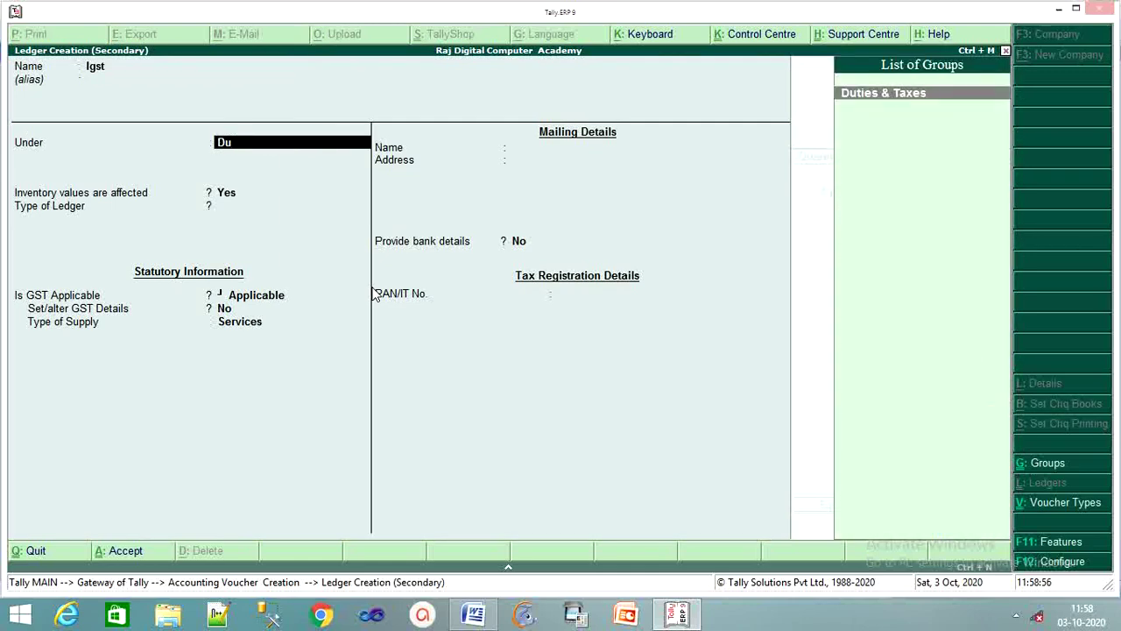
{"action": "key", "text": "Return"}
{"action": "key", "text": "Up"}
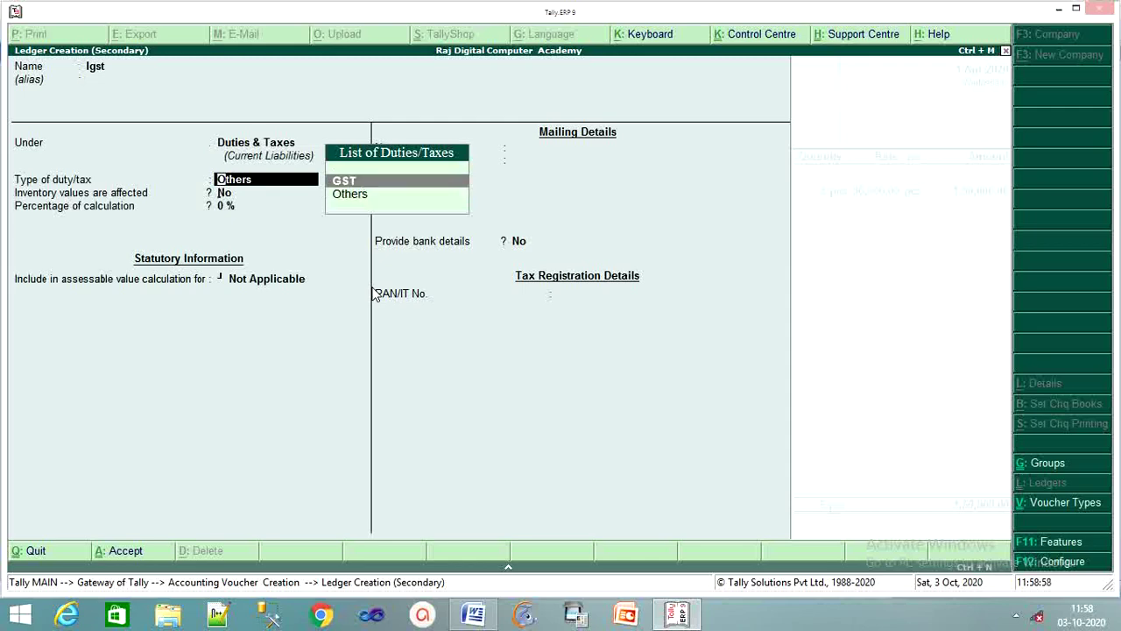
{"action": "key", "text": "Return"}
{"action": "key", "text": "Down"}
{"action": "key", "text": "Down"}
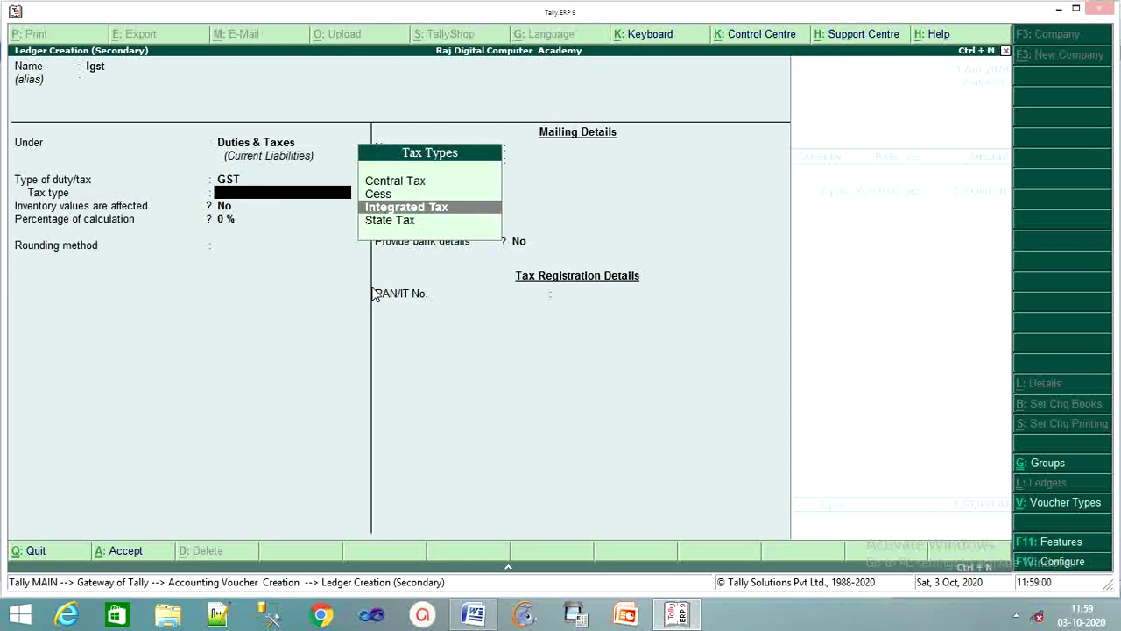
{"action": "key", "text": "Return"}
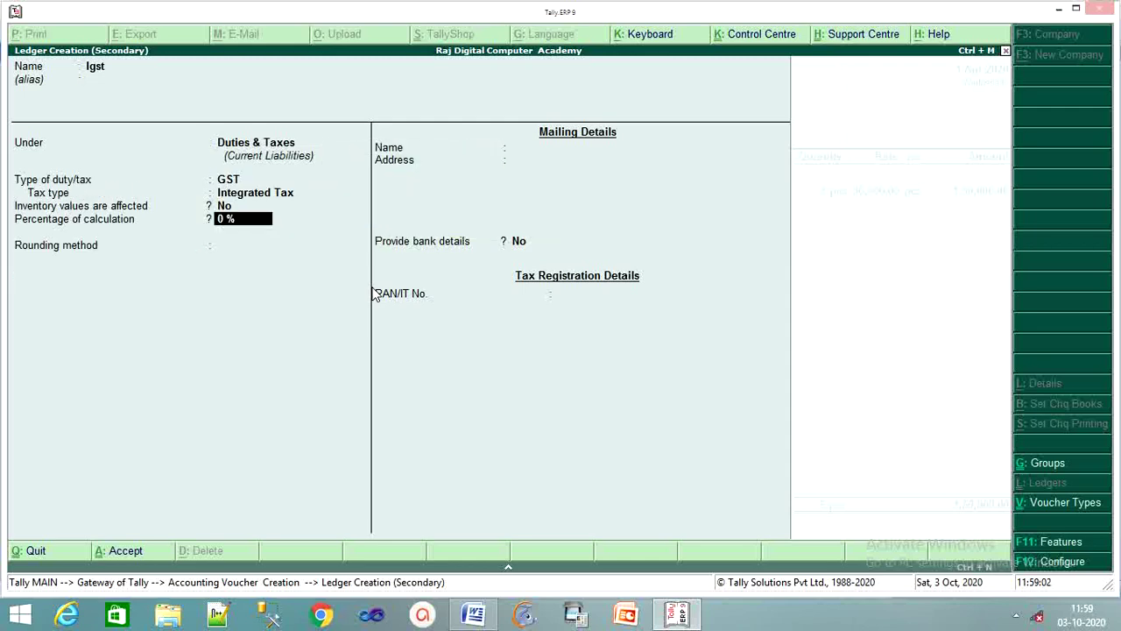
{"action": "type", "text": "12"}
{"action": "key", "text": "Return"}
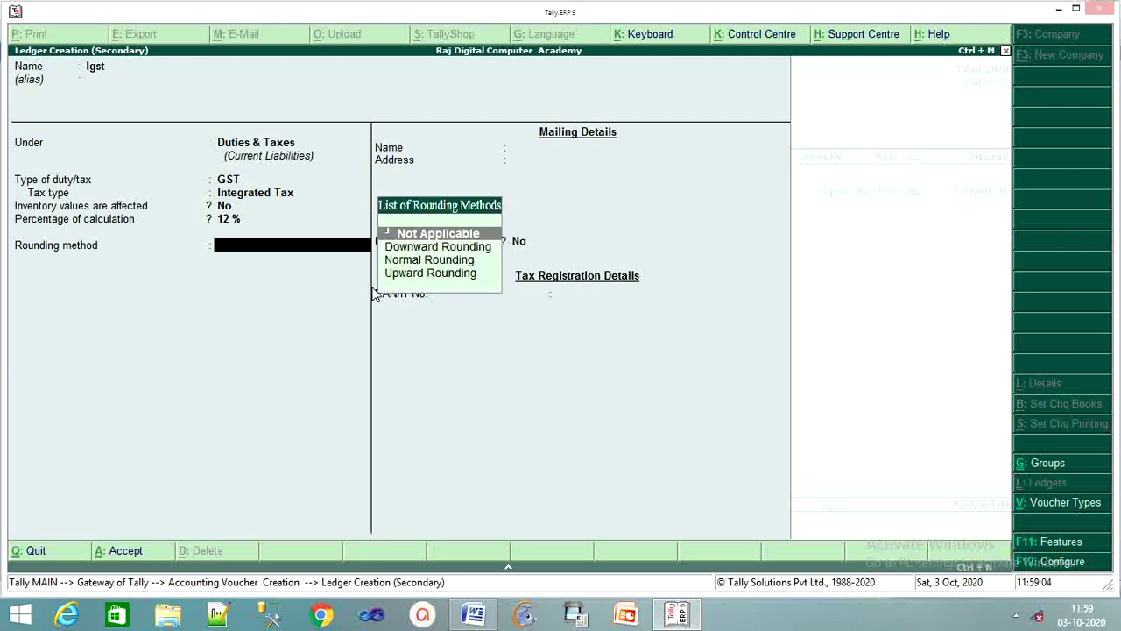
{"action": "key", "text": "Return"}
{"action": "key", "text": "Return"}
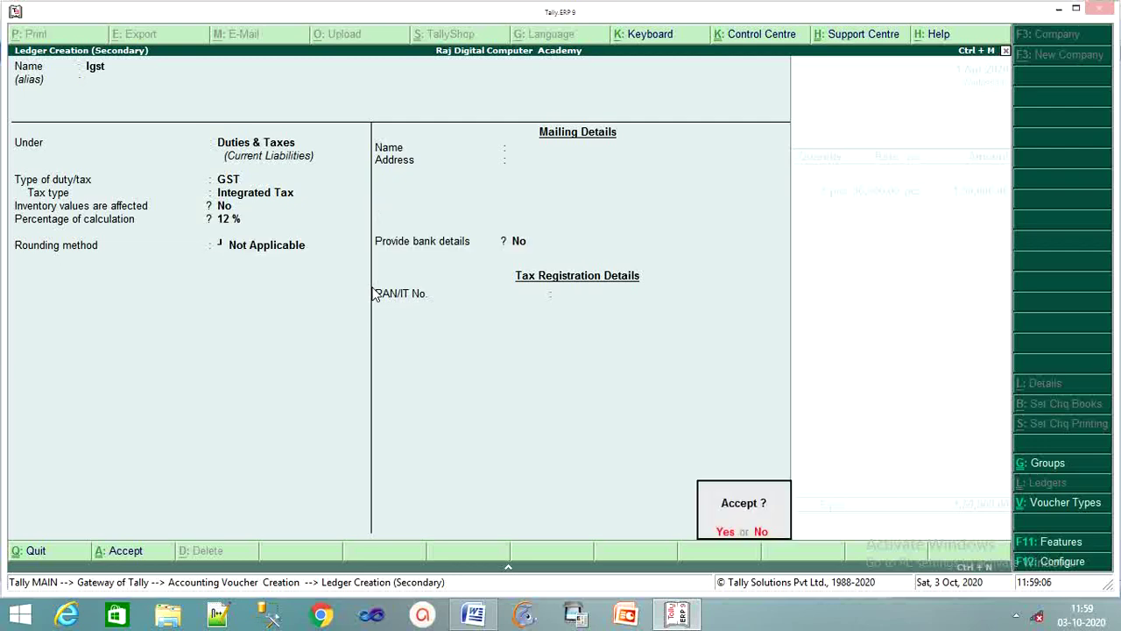
{"action": "key", "text": "Return"}
{"action": "key", "text": "Return"}
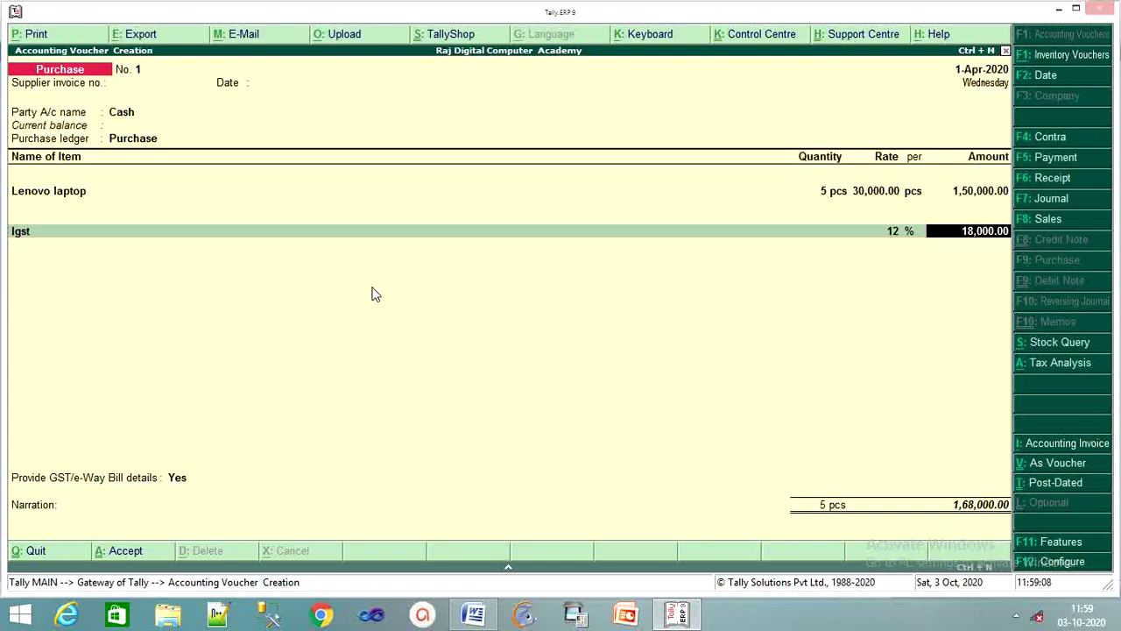
Accept the 18,000.00 Igst amount and choose Yes to provide GST/e-Way Bill details.
{"action": "key", "text": "Return"}
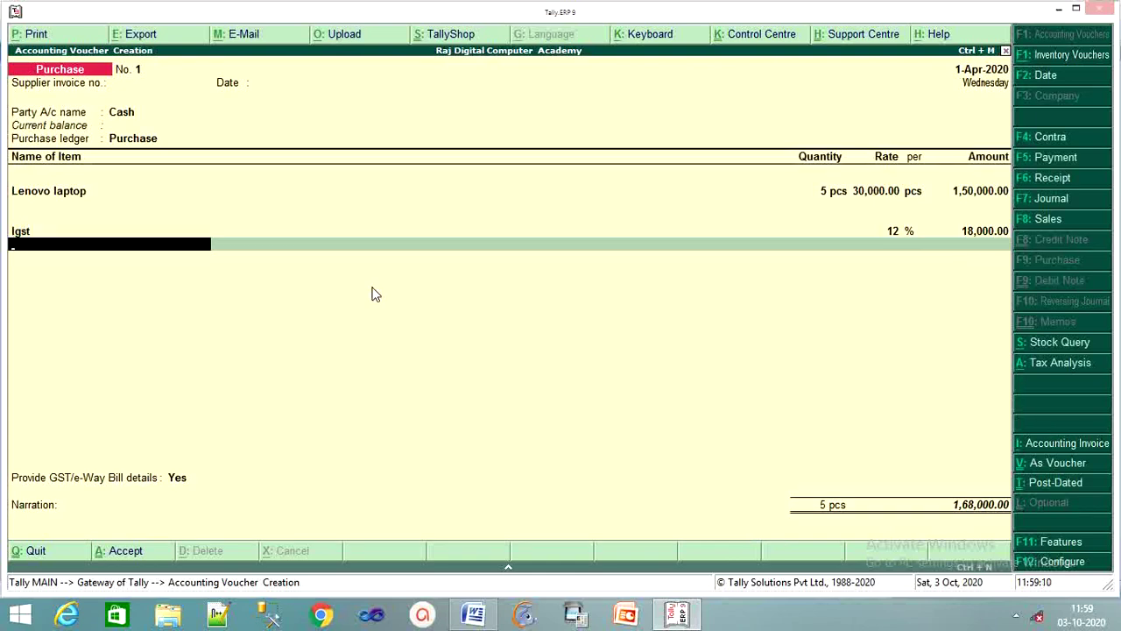
{"action": "key", "text": "Return"}
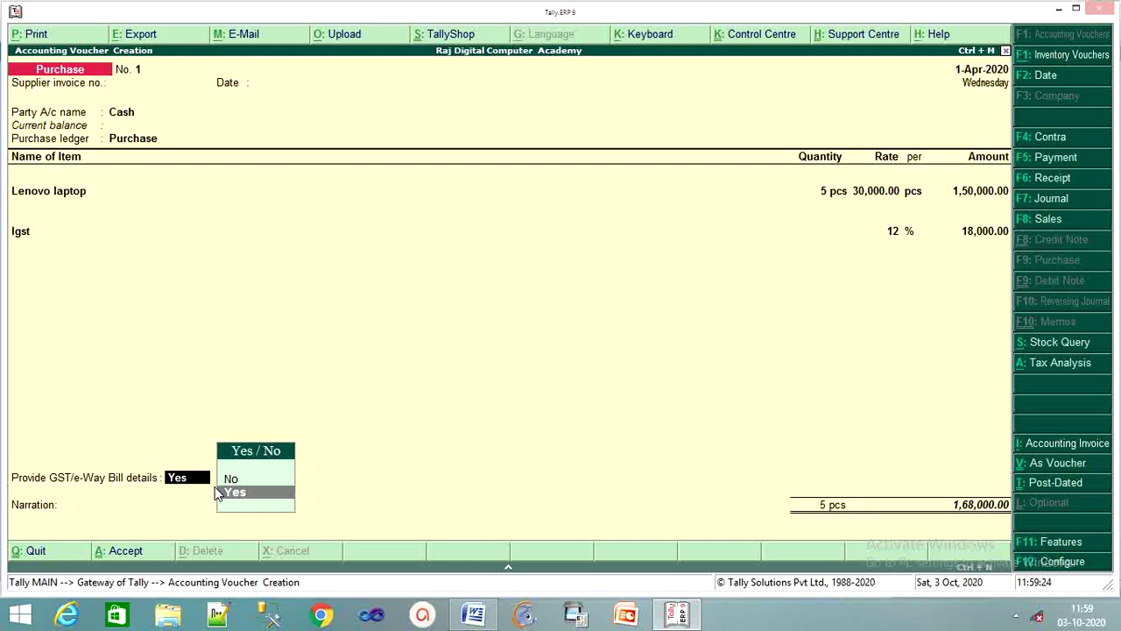
{"action": "left_click", "coordinate": [216, 489]}
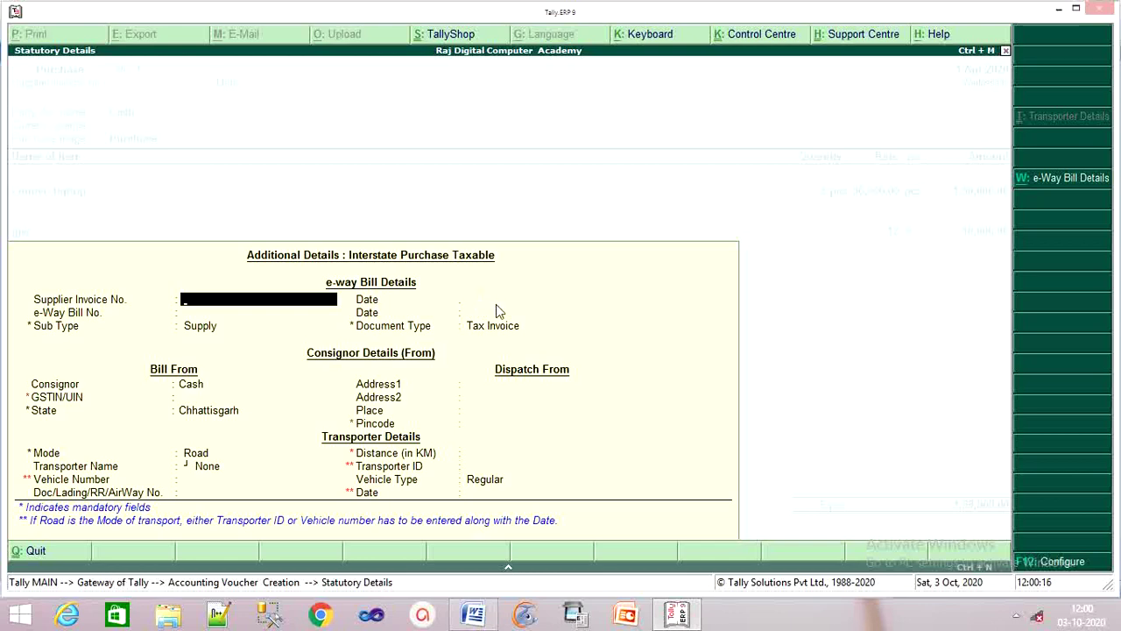
Enter supplier invoice number 101 dated 1-Apr-2020.
{"action": "key", "text": "Return"}
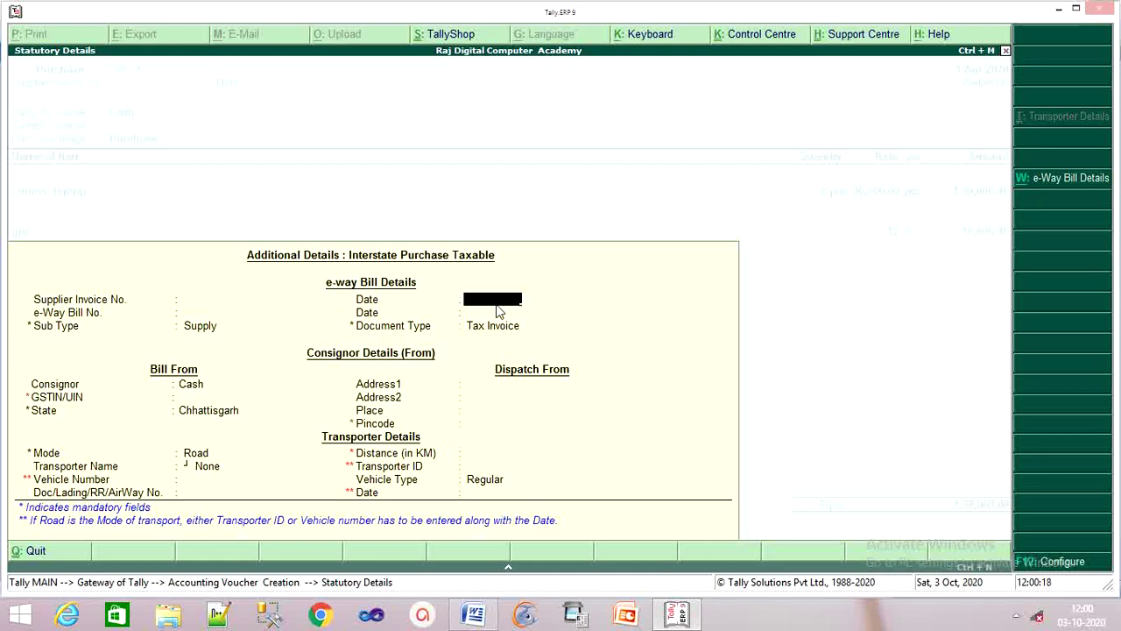
{"action": "key", "text": "BackSpace"}
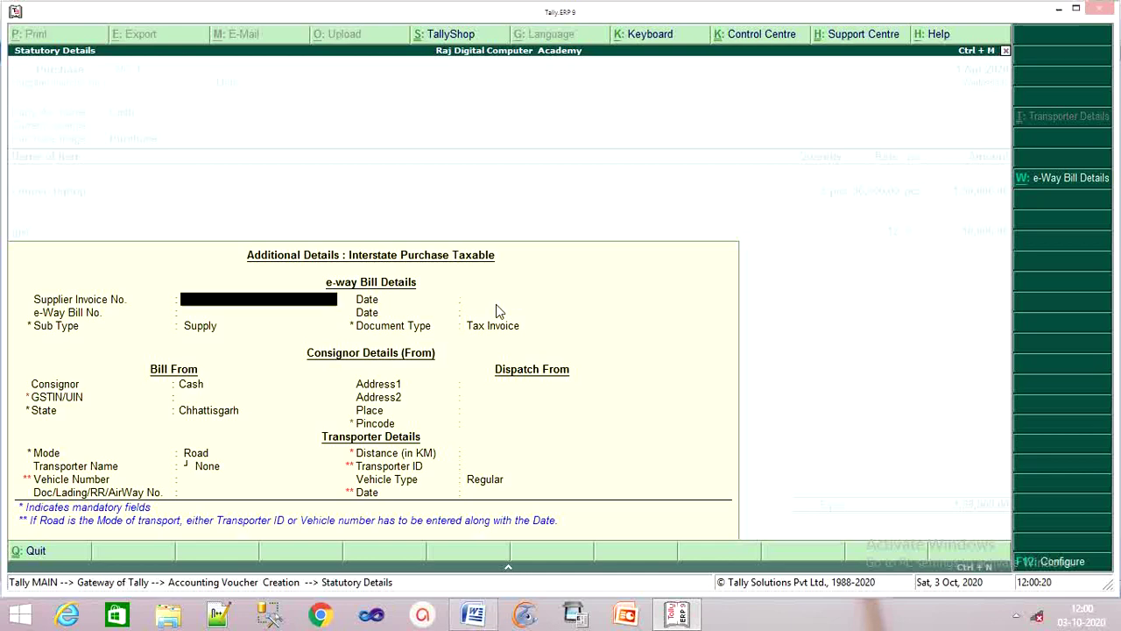
{"action": "type", "text": "101"}
{"action": "key", "text": "Return"}
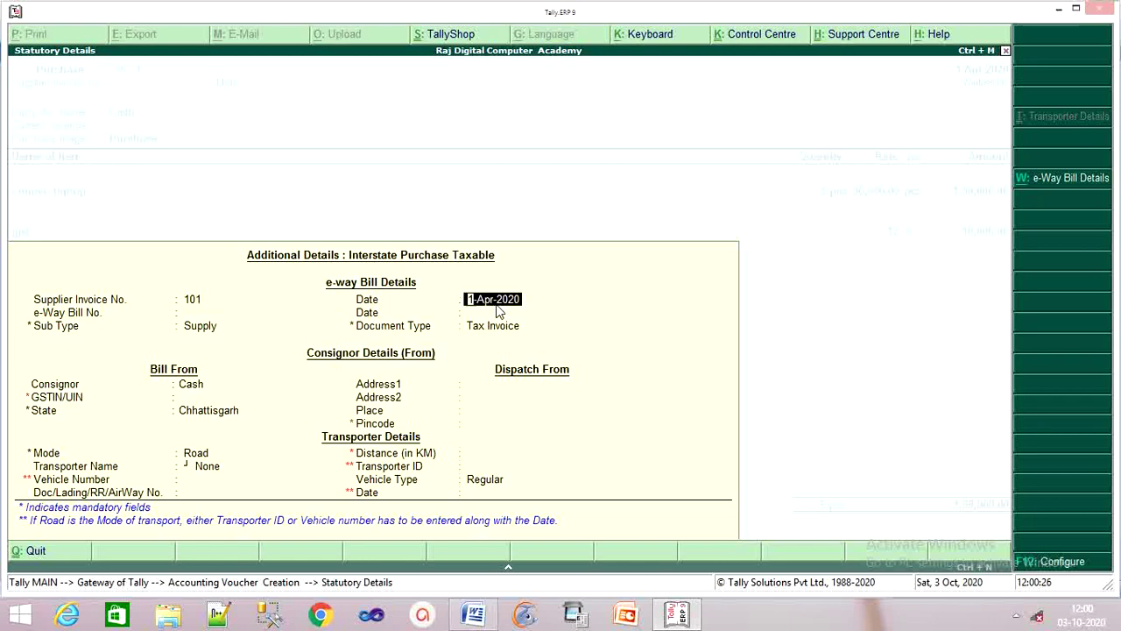
{"action": "key", "text": "Return"}
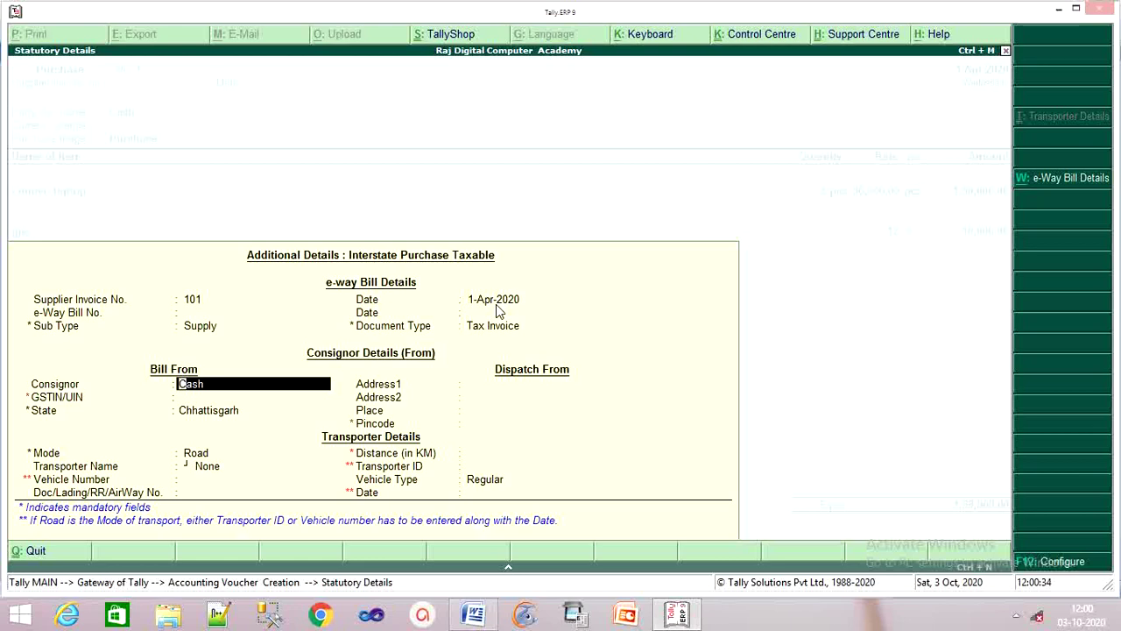
Keep Cash as consignor, enter the consignor's GSTIN, and choose Delhi as the state.
{"action": "key", "text": "Return"}
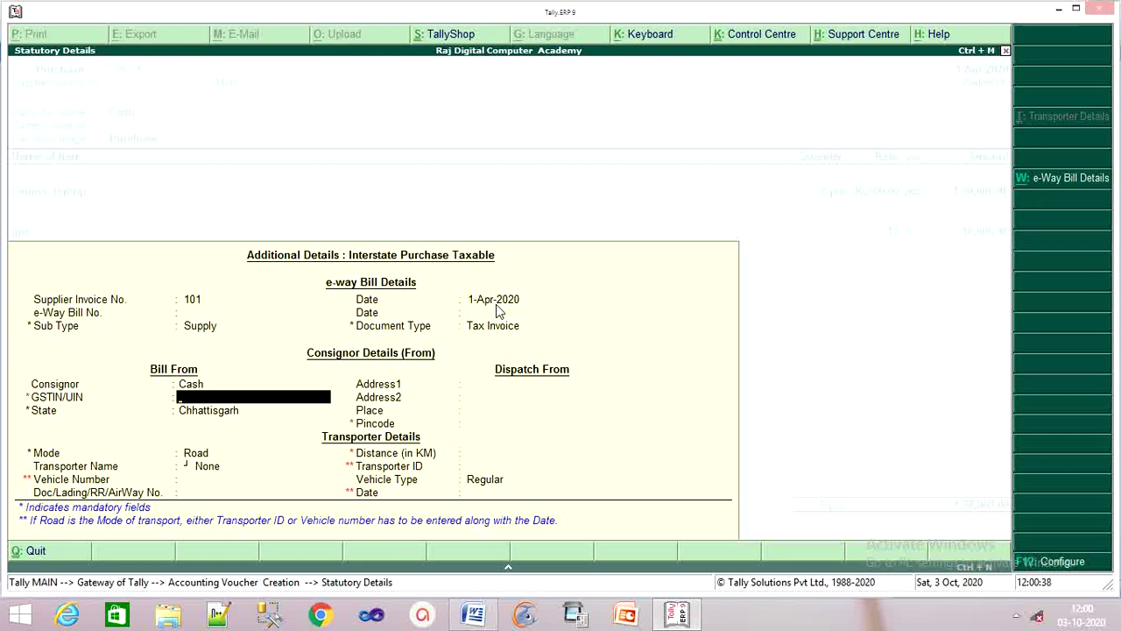
{"action": "type", "text": "07DSFSDF2547S"}
{"action": "key", "text": "Return"}
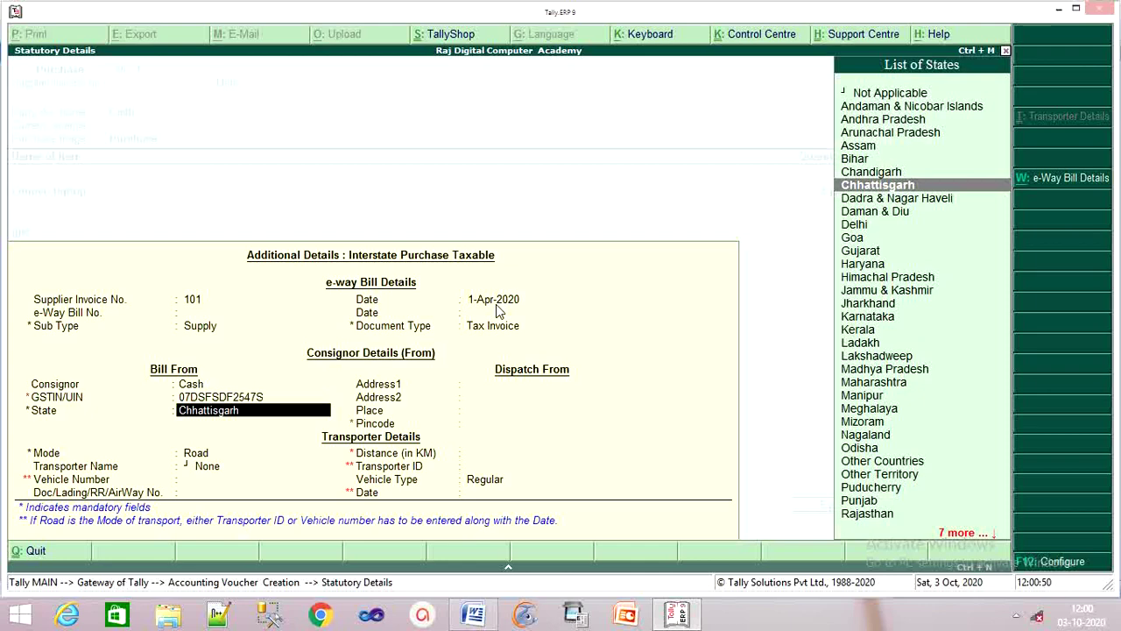
{"action": "type", "text": "H"}
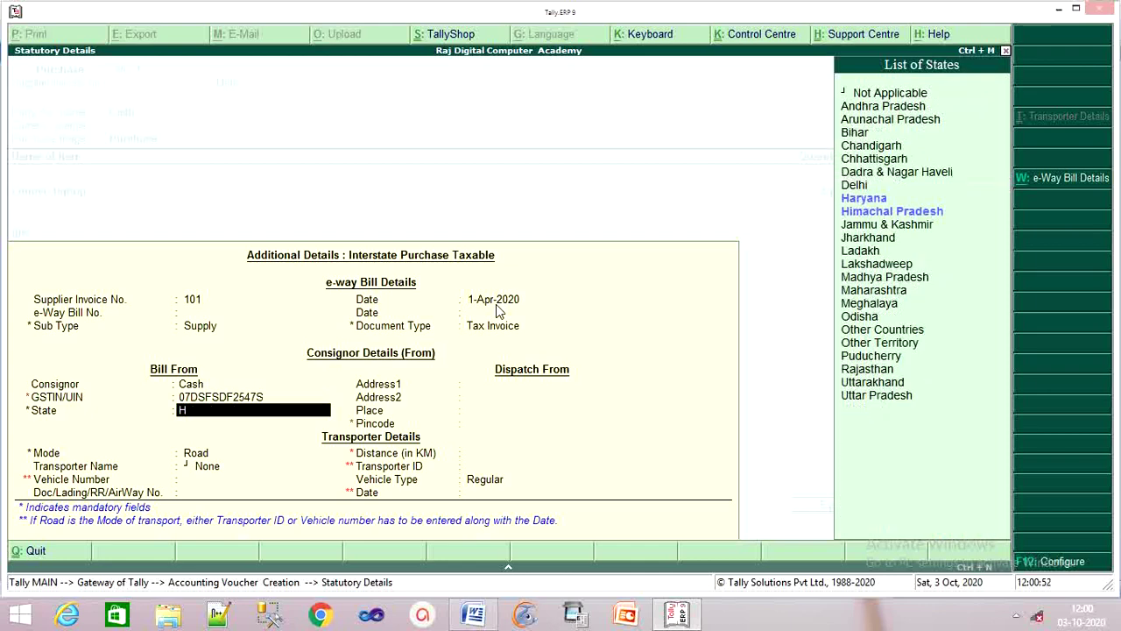
{"action": "key", "text": "BackSpace"}
{"action": "type", "text": "D"}
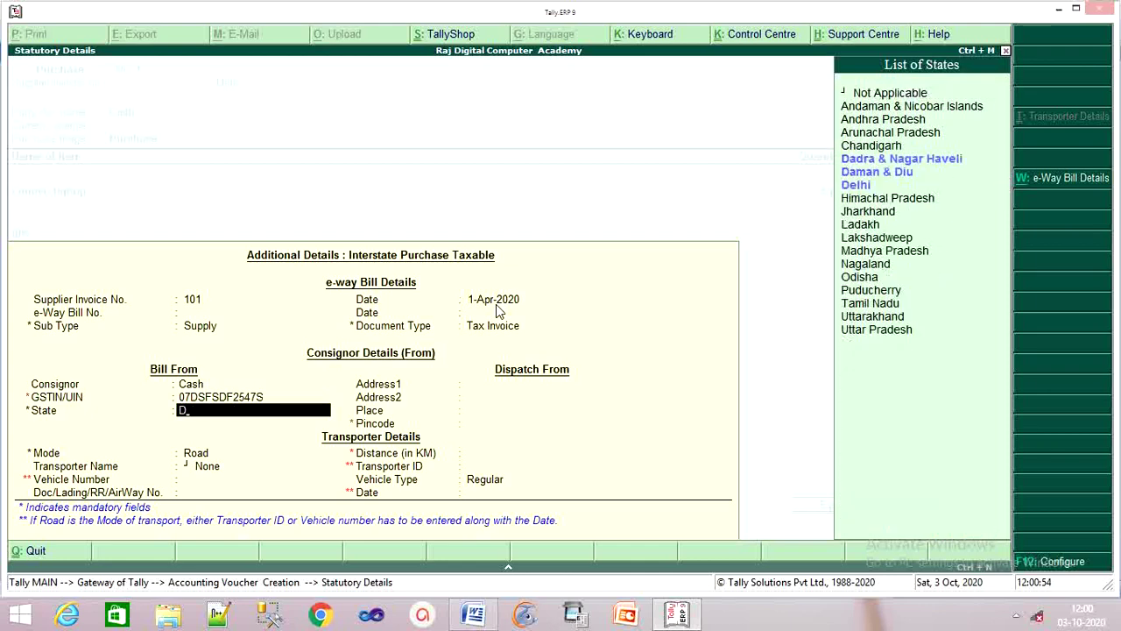
{"action": "key", "text": "Down"}
{"action": "key", "text": "Down"}
{"action": "key", "text": "Down"}
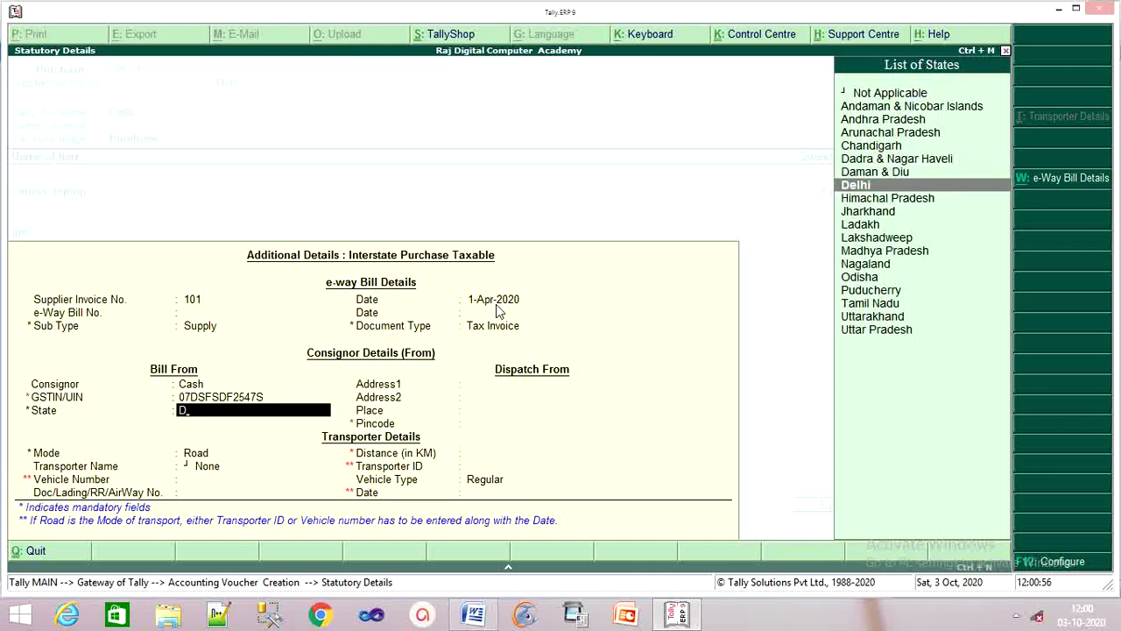
{"action": "key", "text": "Return"}
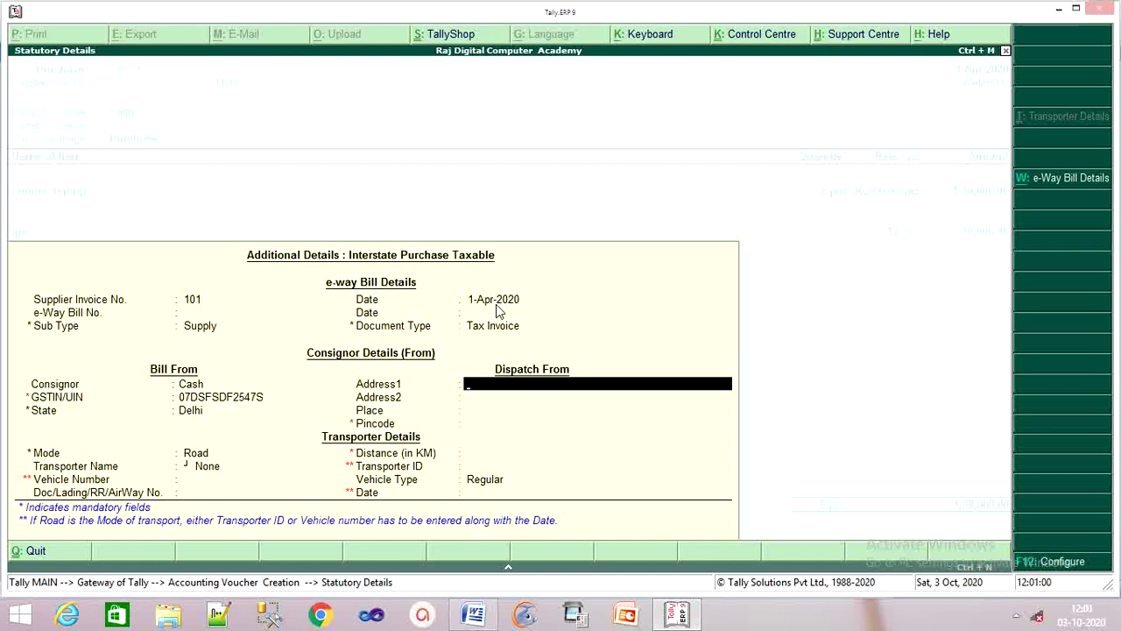
Enter dispatch address Delhi India, place Delhi, no pincode, and distance 1600 km.
{"action": "type", "text": "Delhi india"}
{"action": "key", "text": "Return"}
{"action": "key", "text": "Return"}
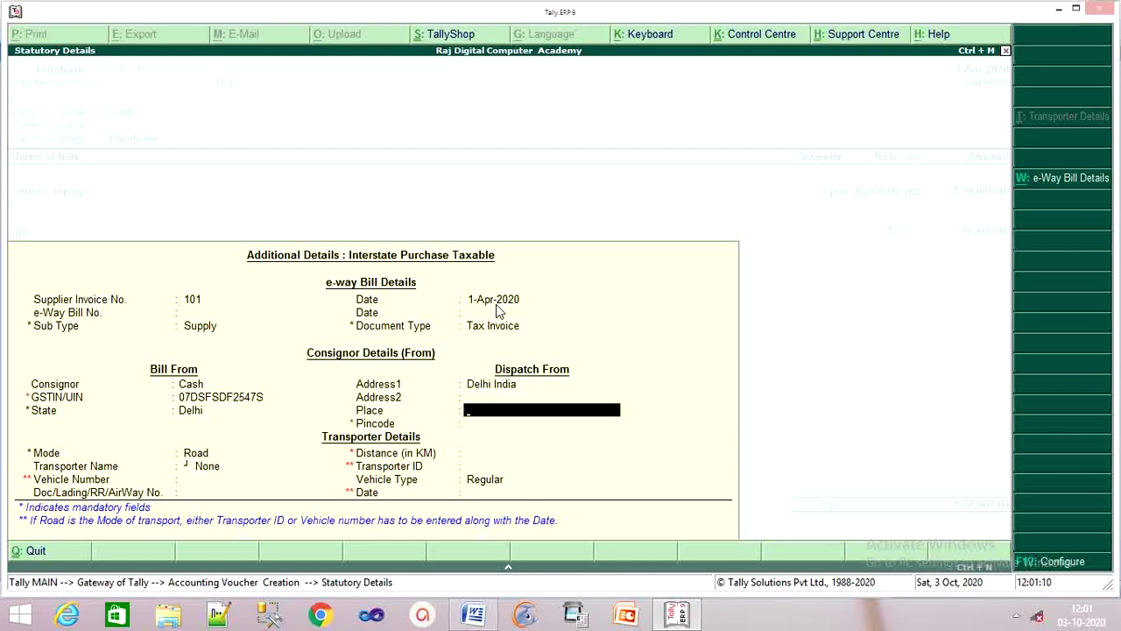
{"action": "type", "text": "Delhi"}
{"action": "key", "text": "Return"}
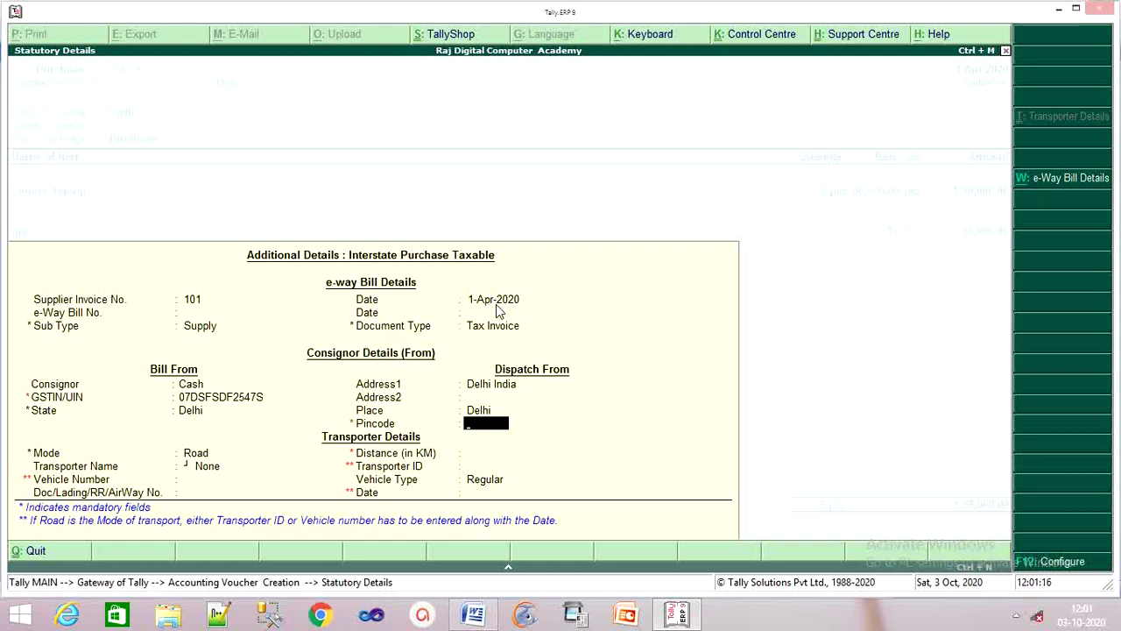
{"action": "key", "text": "Return"}
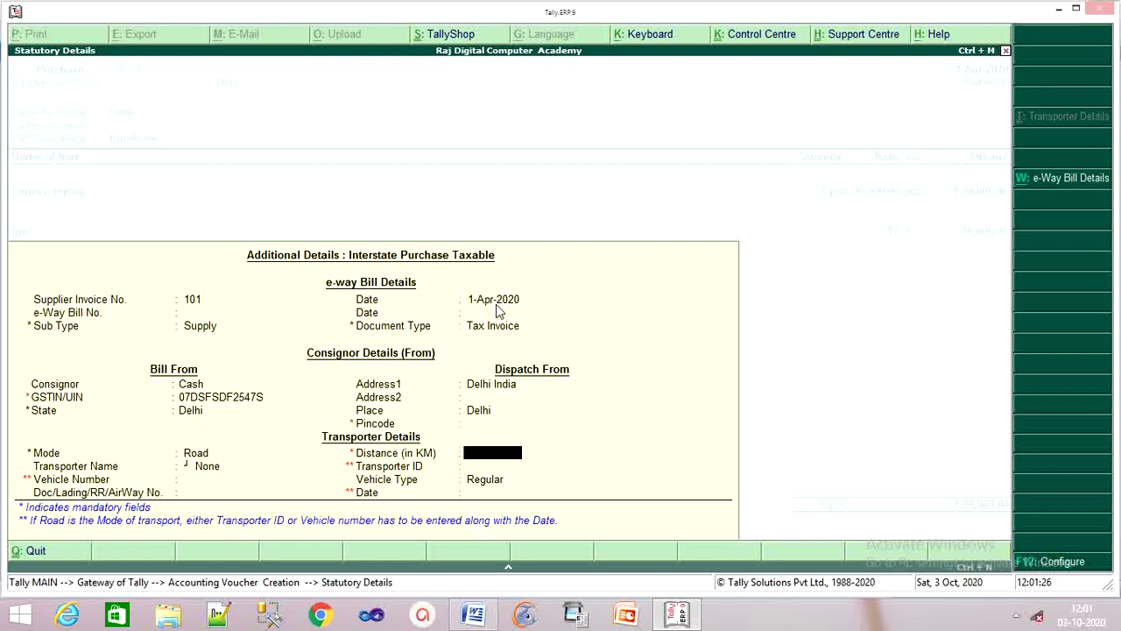
{"action": "type", "text": "1600"}
Confirm 1600 km, leave transporter blank, keep Regular vehicle type, and accept the e-Way Bill details.
{"action": "key", "text": "Return"}
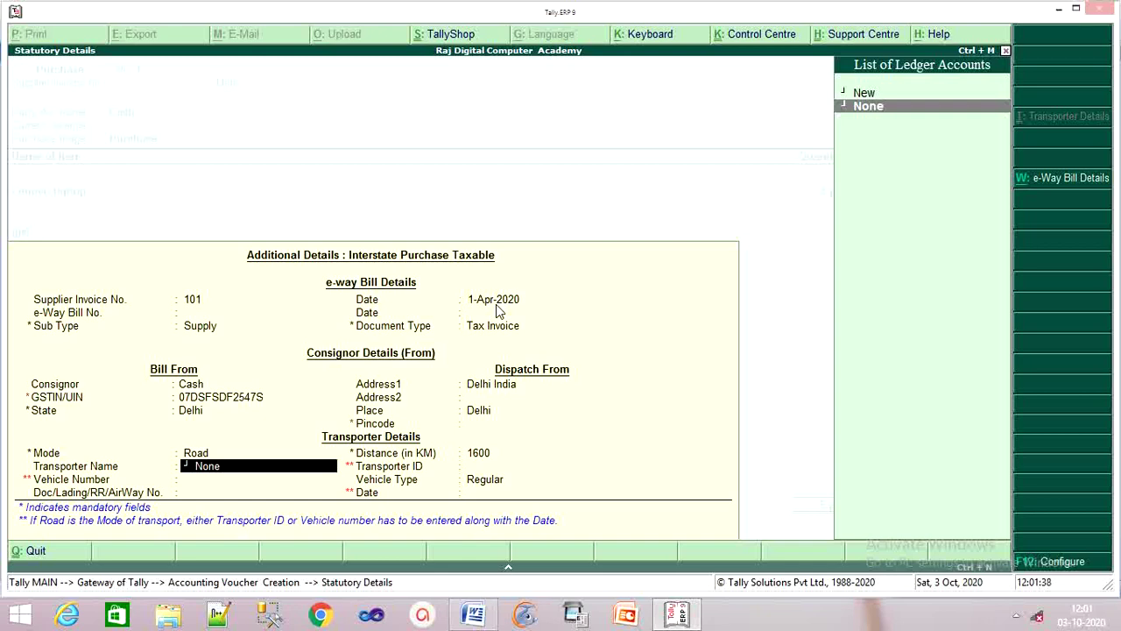
{"action": "key", "text": "Return"}
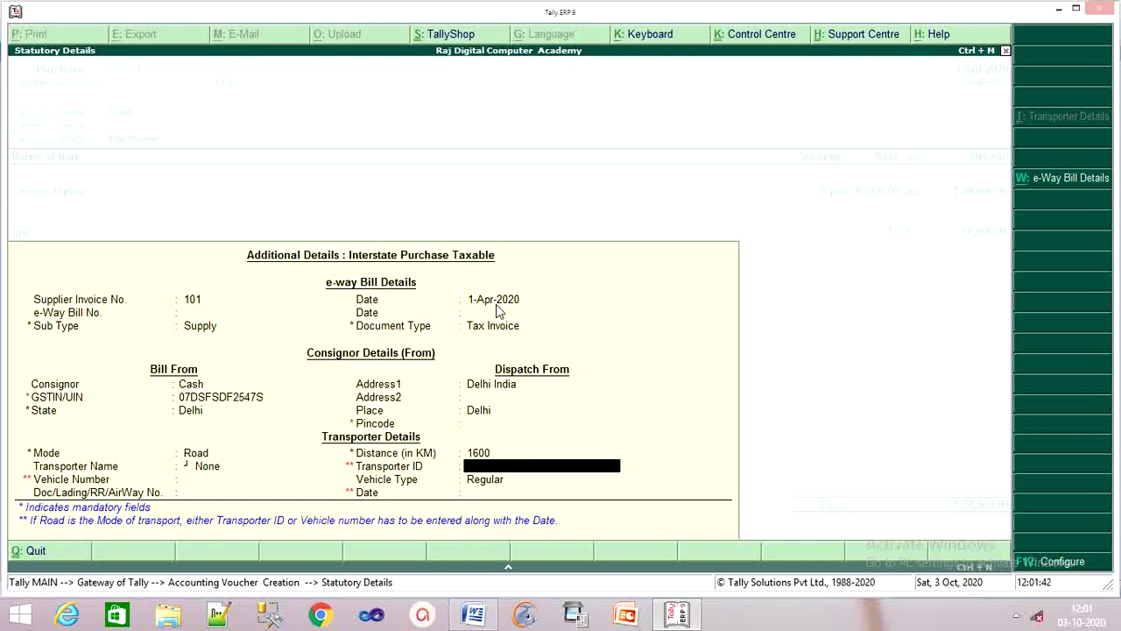
{"action": "key", "text": "Return"}
{"action": "key", "text": "Return"}
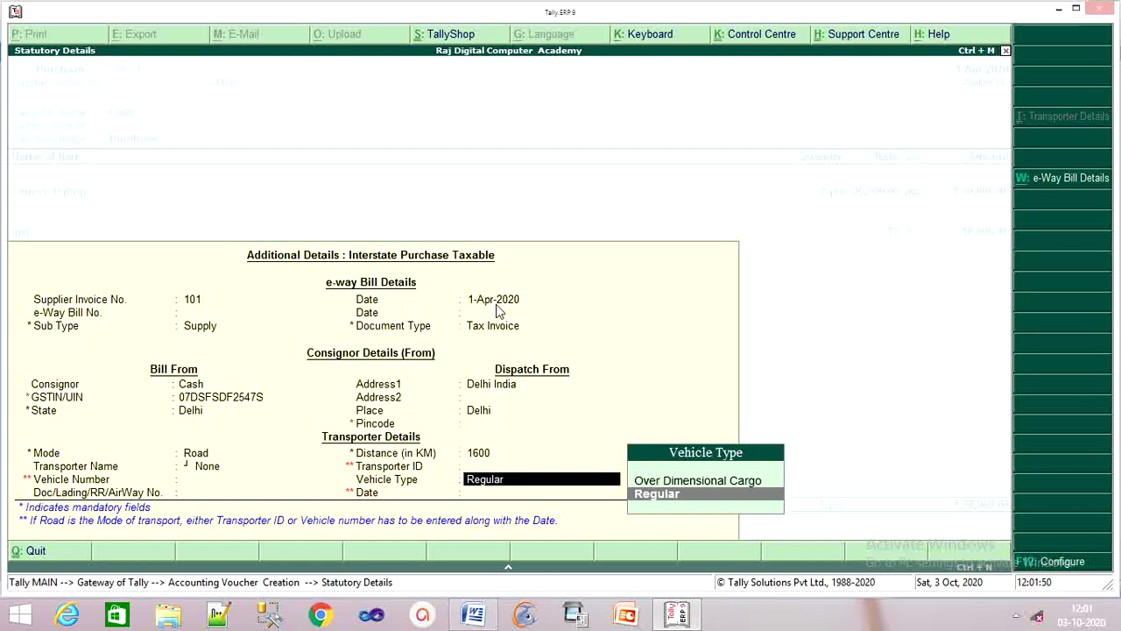
{"action": "key", "text": "Return"}
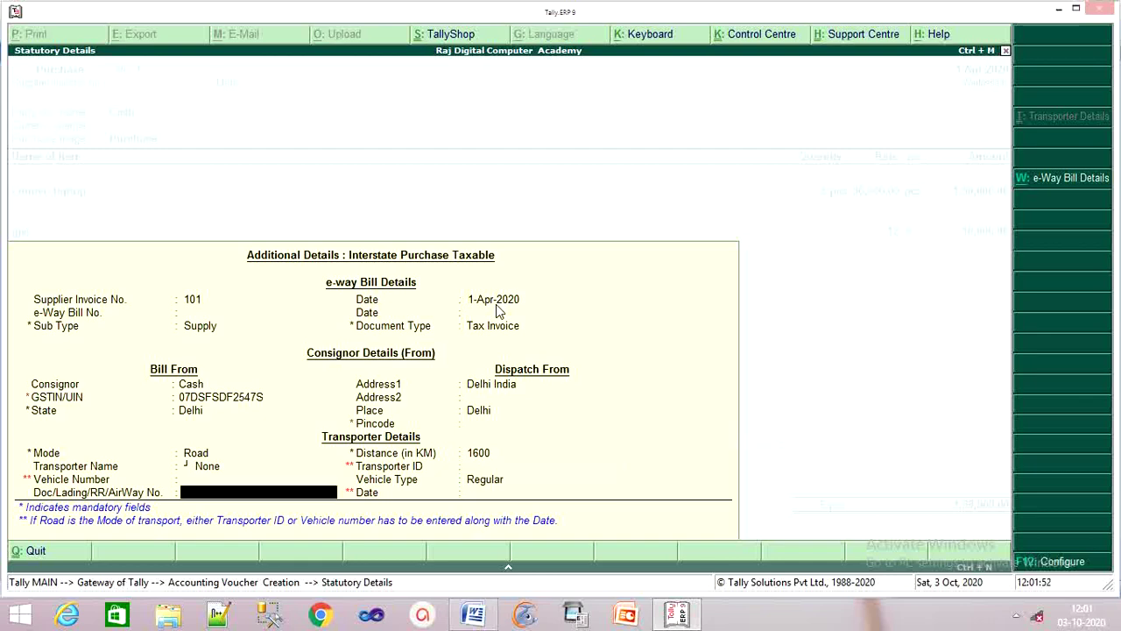
{"action": "key", "text": "Return"}
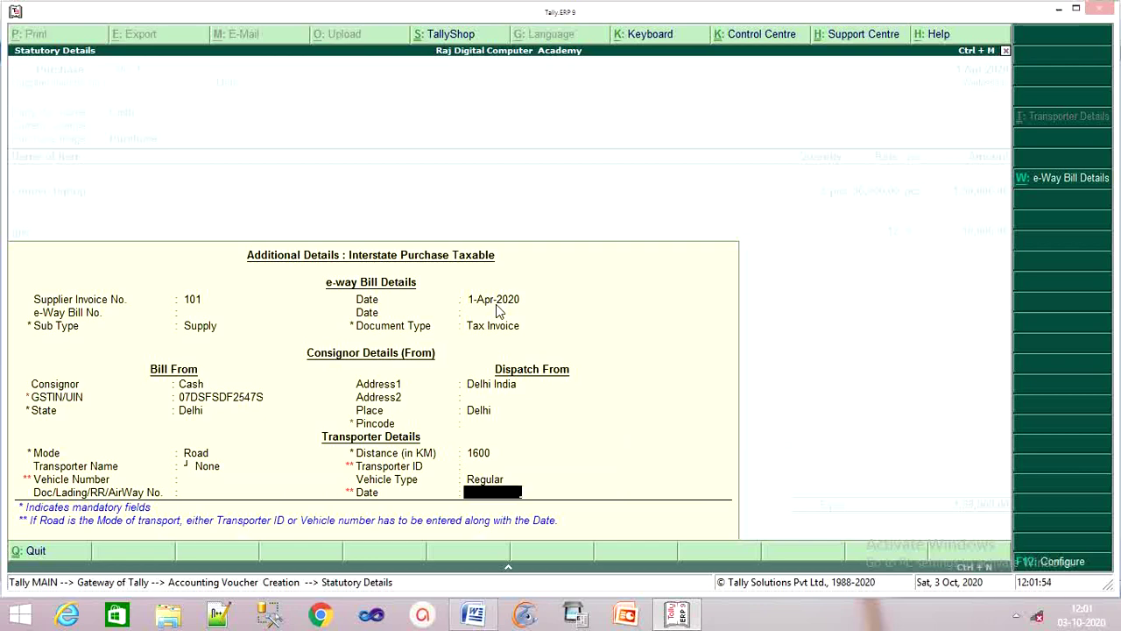
{"action": "key", "text": "Return"}
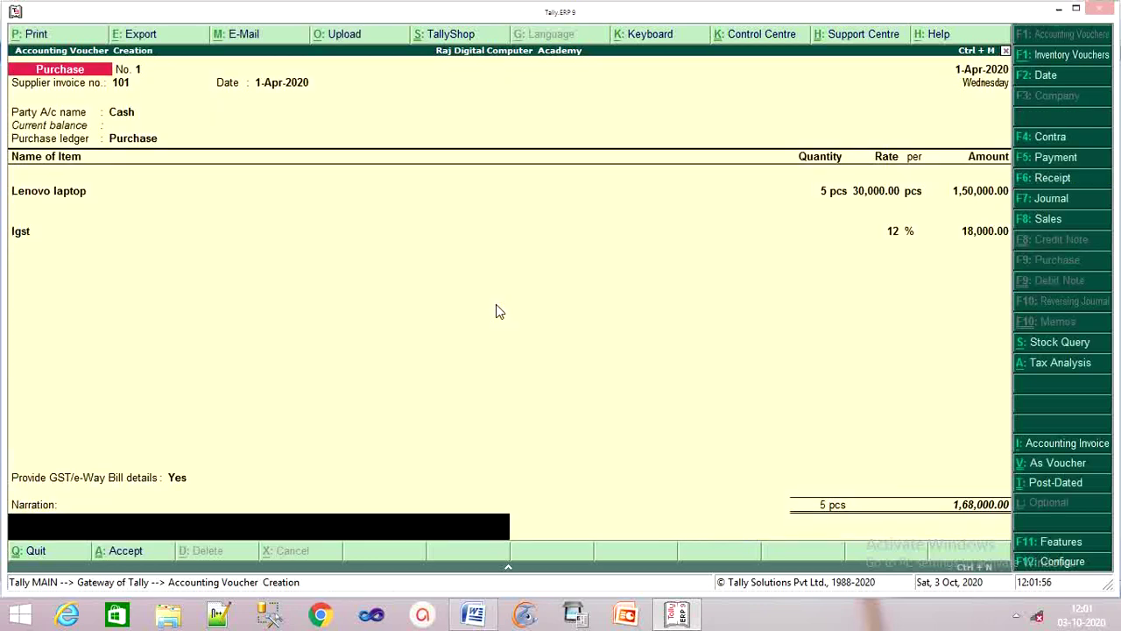
Save purchase voucher No. 1 past the place-of-supply warning and quit to Gateway of Tally.
{"action": "key", "text": "Return"}
{"action": "key", "text": "Return"}
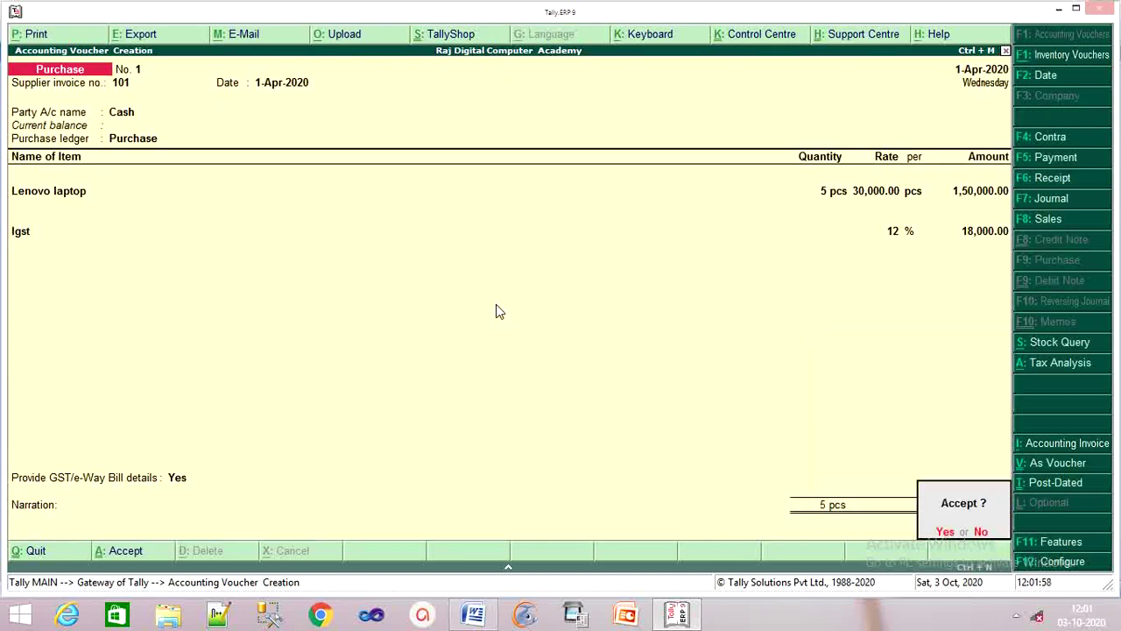
{"action": "key", "text": "Return"}
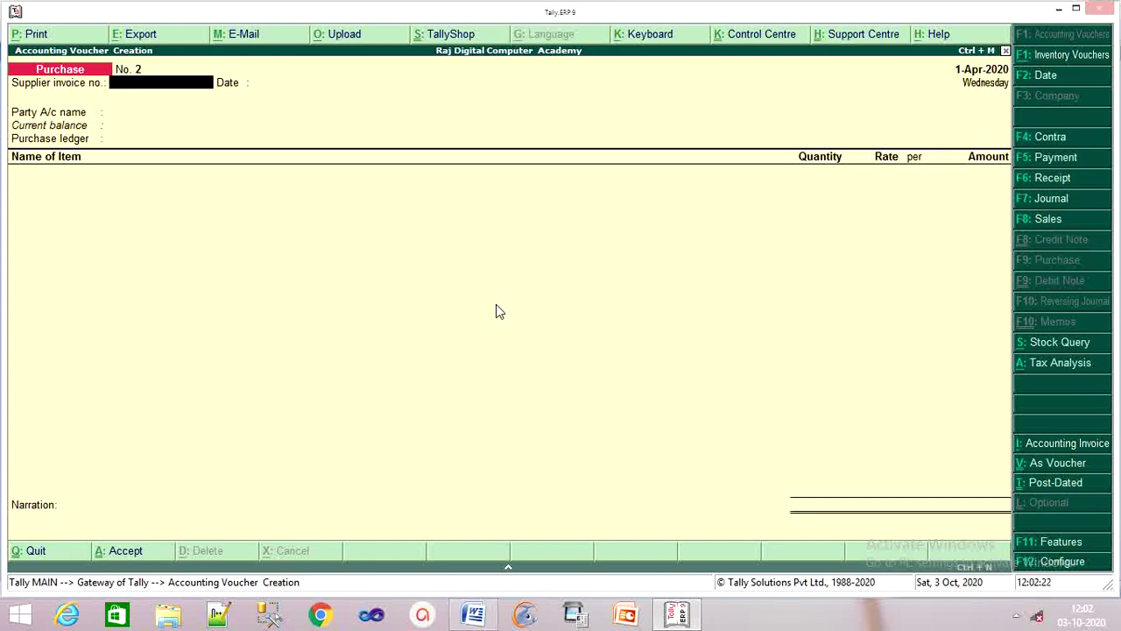
{"action": "key", "text": "Escape"}
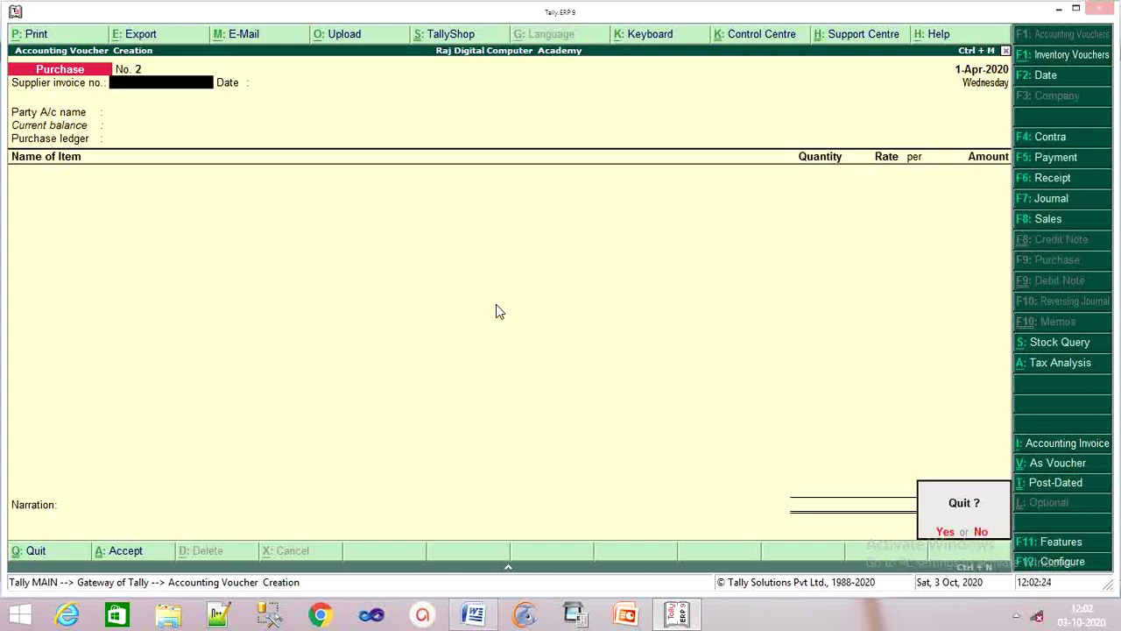
{"action": "key", "text": "y"}
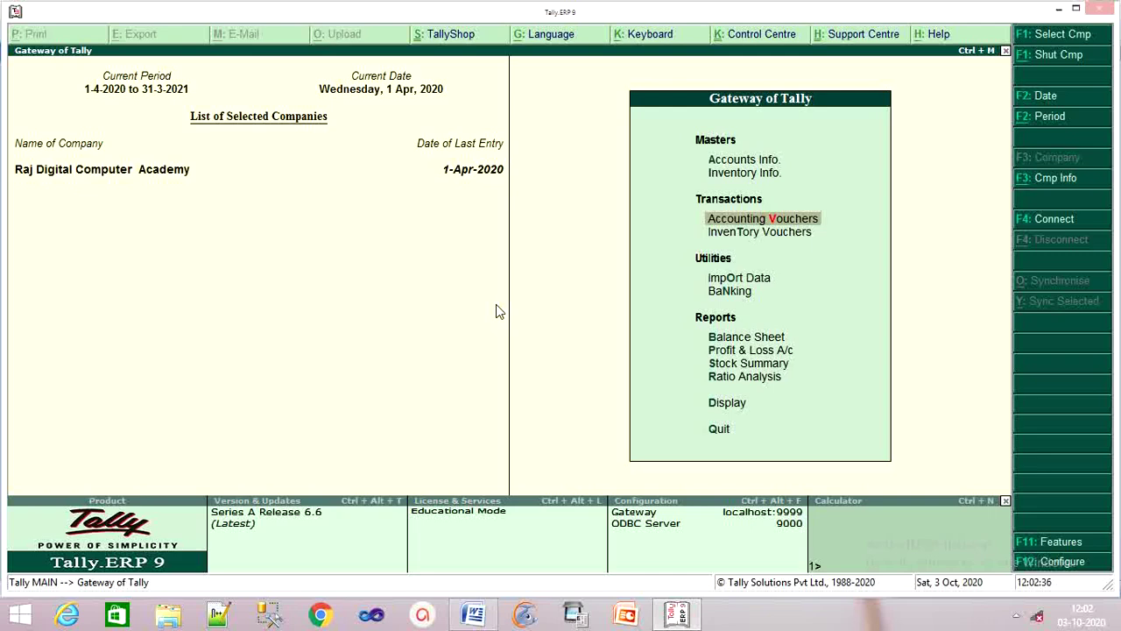
Open Display > Day Book and bring up purchase voucher No. 1 (1,68,000.00) for alteration.
{"action": "key", "text": "Down"}
{"action": "key", "text": "Down"}
{"action": "key", "text": "Down"}
{"action": "key", "text": "Down"}
{"action": "key", "text": "Down"}
{"action": "key", "text": "Down"}
{"action": "key", "text": "Down"}
{"action": "key", "text": "Down"}
{"action": "key", "text": "Down"}
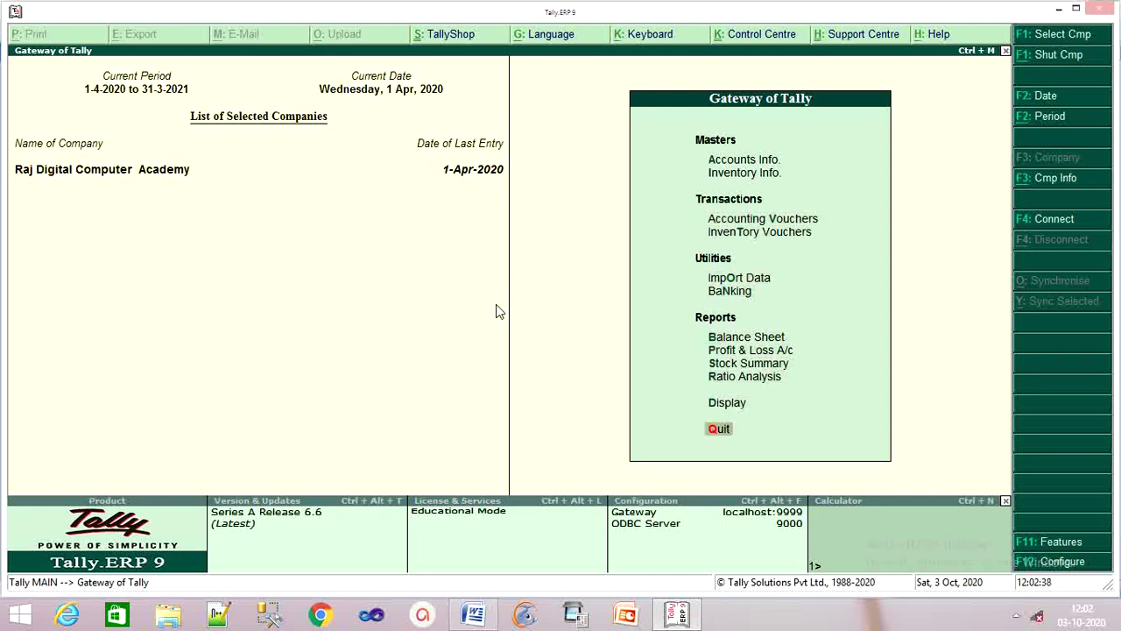
{"action": "key", "text": "Up"}
{"action": "key", "text": "Return"}
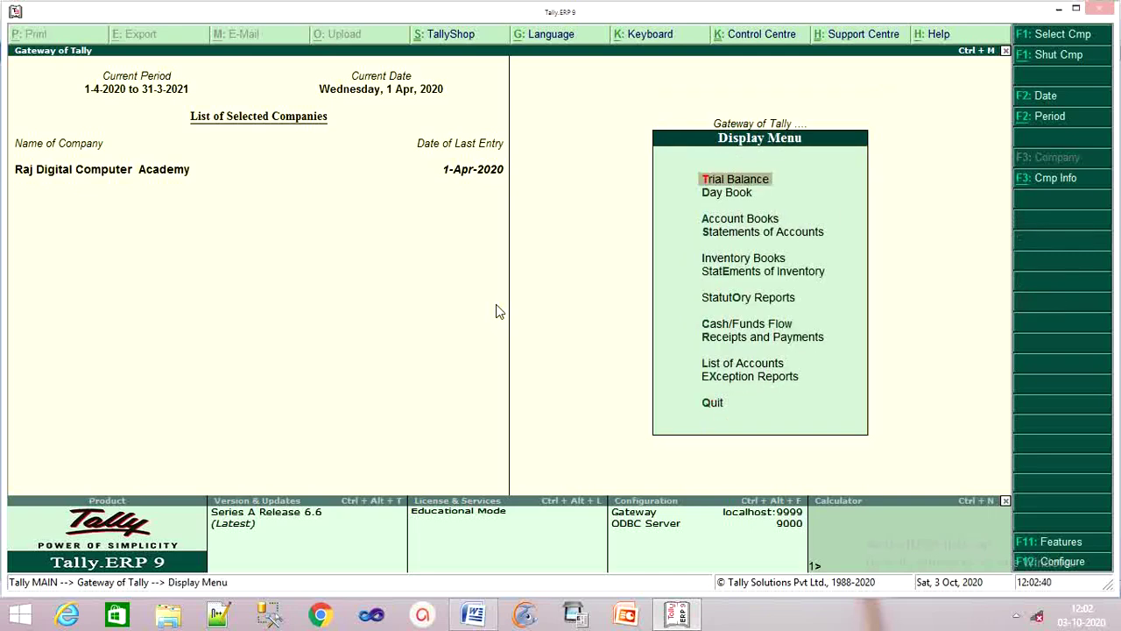
{"action": "key", "text": "Down"}
{"action": "key", "text": "Return"}
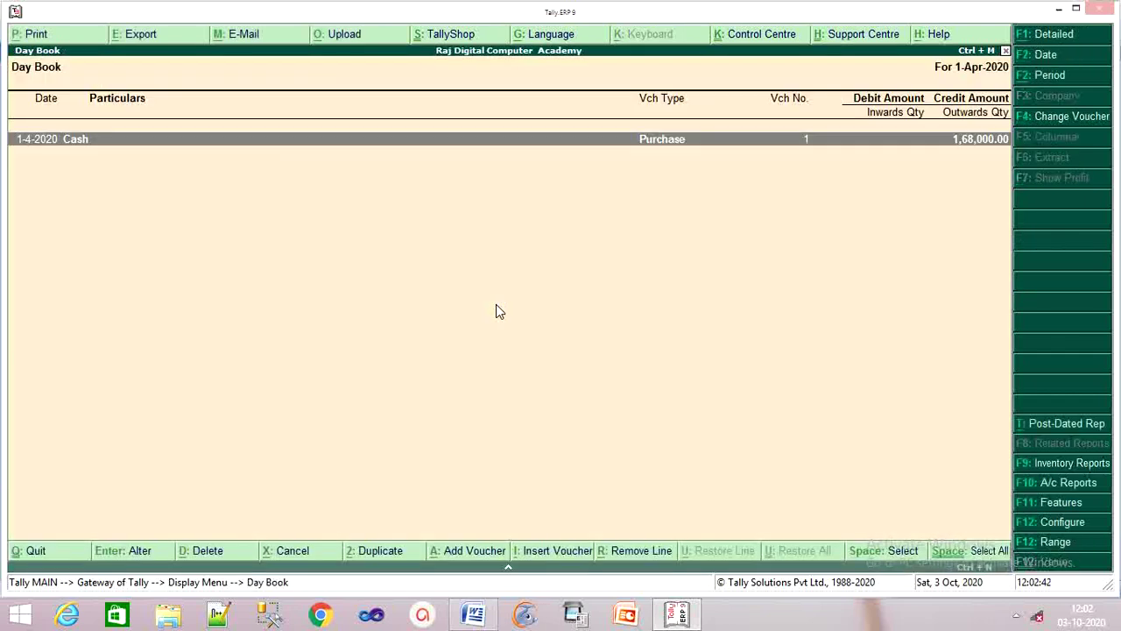
{"action": "key", "text": "Return"}
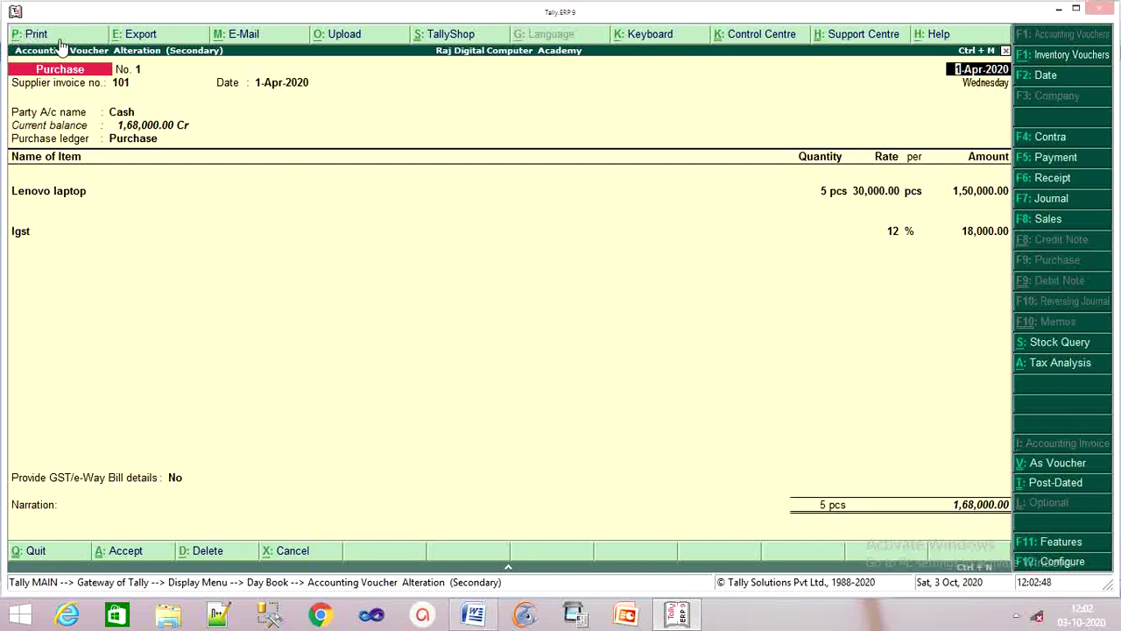
Print the voucher past the mismatch warning to preview the 1,68,000.00 Lenovo laptop invoice.
{"action": "left_click", "coordinate": [36, 35]}
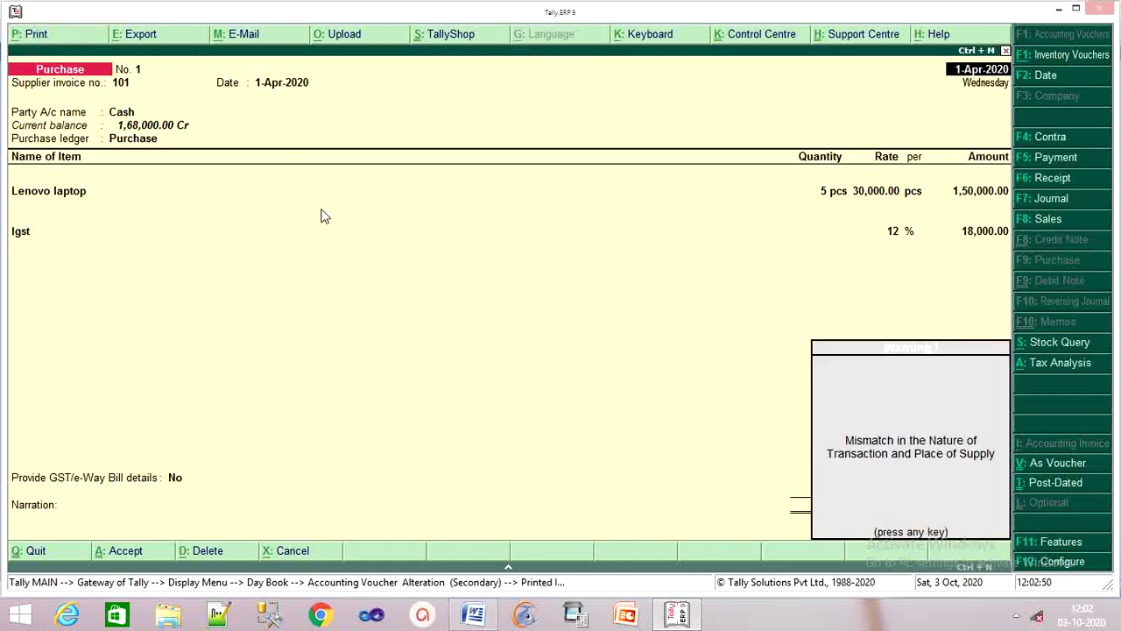
{"action": "left_click", "coordinate": [39, 35]}
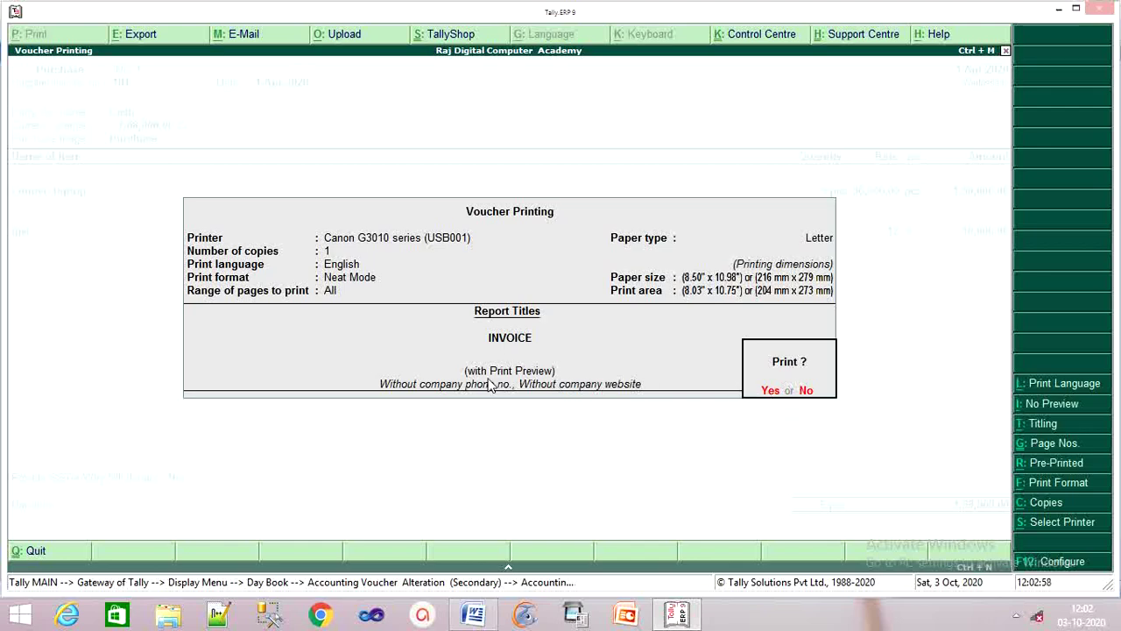
{"action": "left_click", "coordinate": [764, 394]}
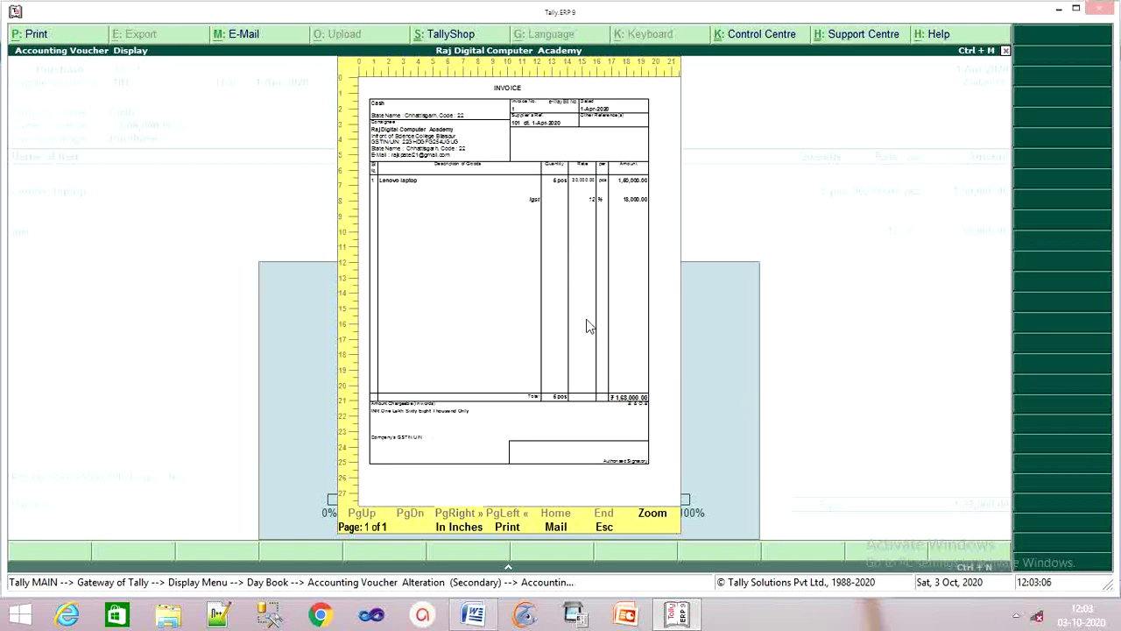
{"action": "left_click", "coordinate": [660, 519]}
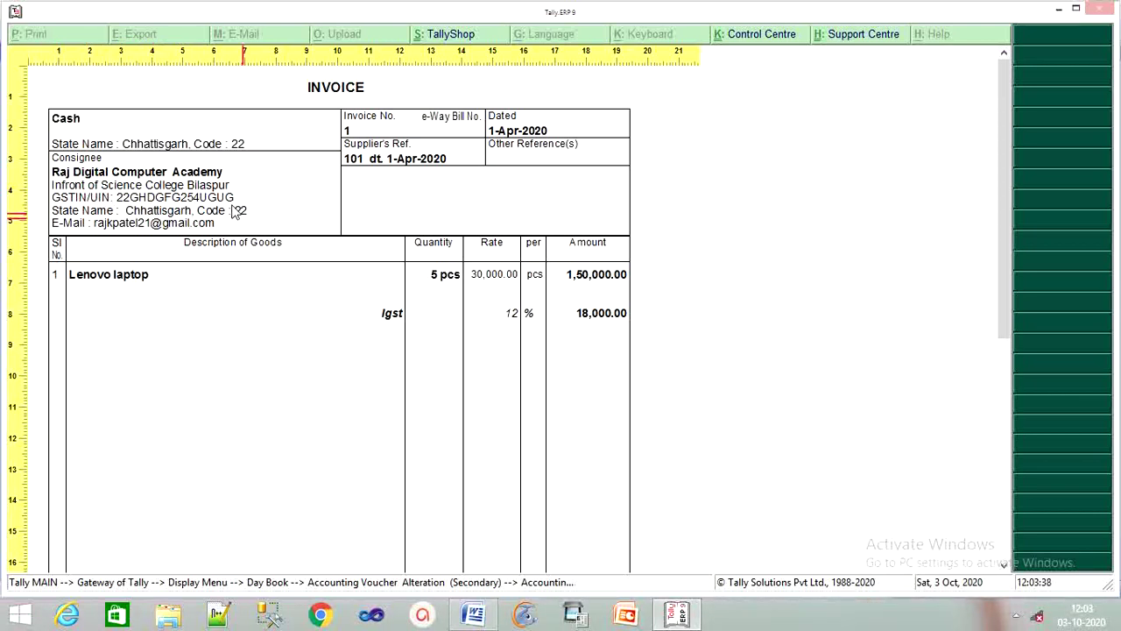
{"action": "scroll", "coordinate": [495, 326], "scroll_direction": "down", "scroll_amount": 1}
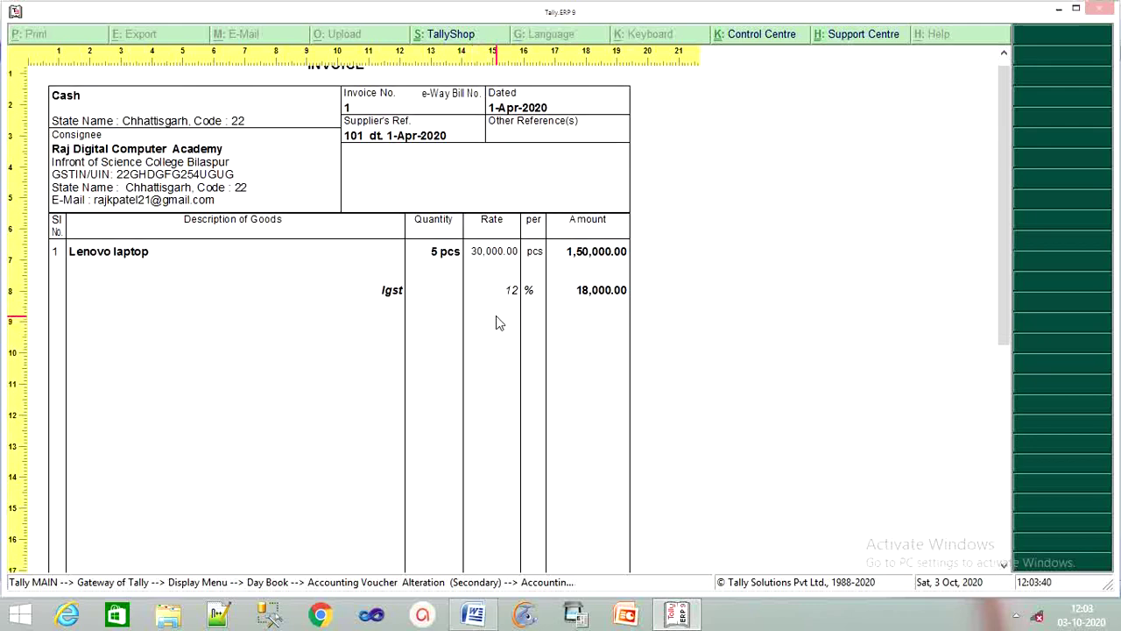
{"action": "scroll", "coordinate": [496, 324], "scroll_direction": "down", "scroll_amount": 4}
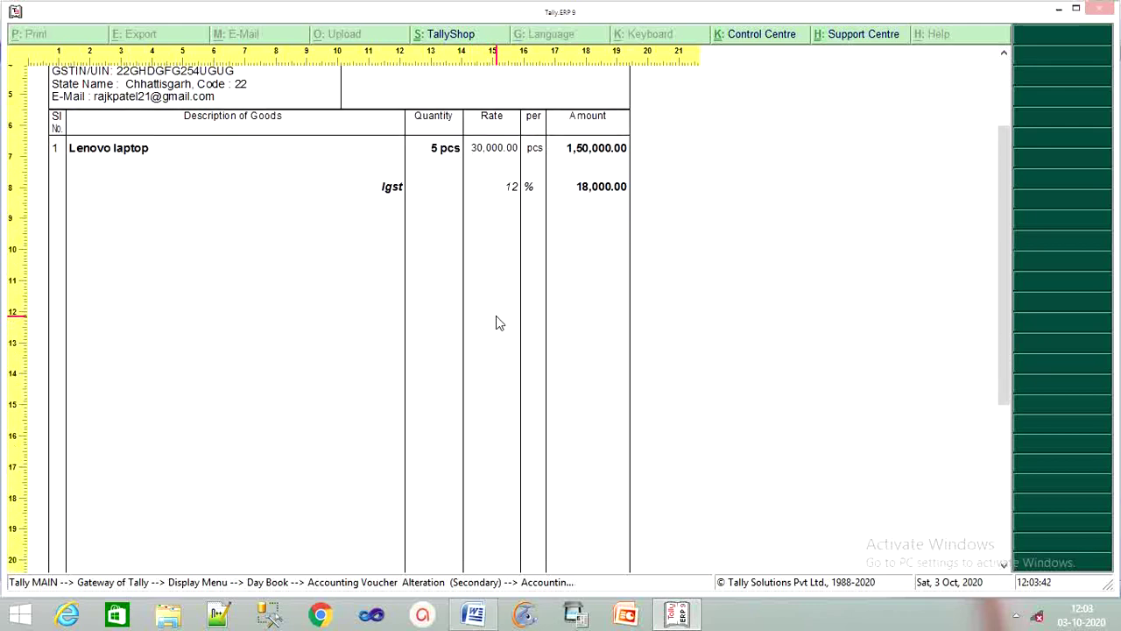
{"action": "scroll", "coordinate": [540, 224], "scroll_direction": "down", "scroll_amount": 2}
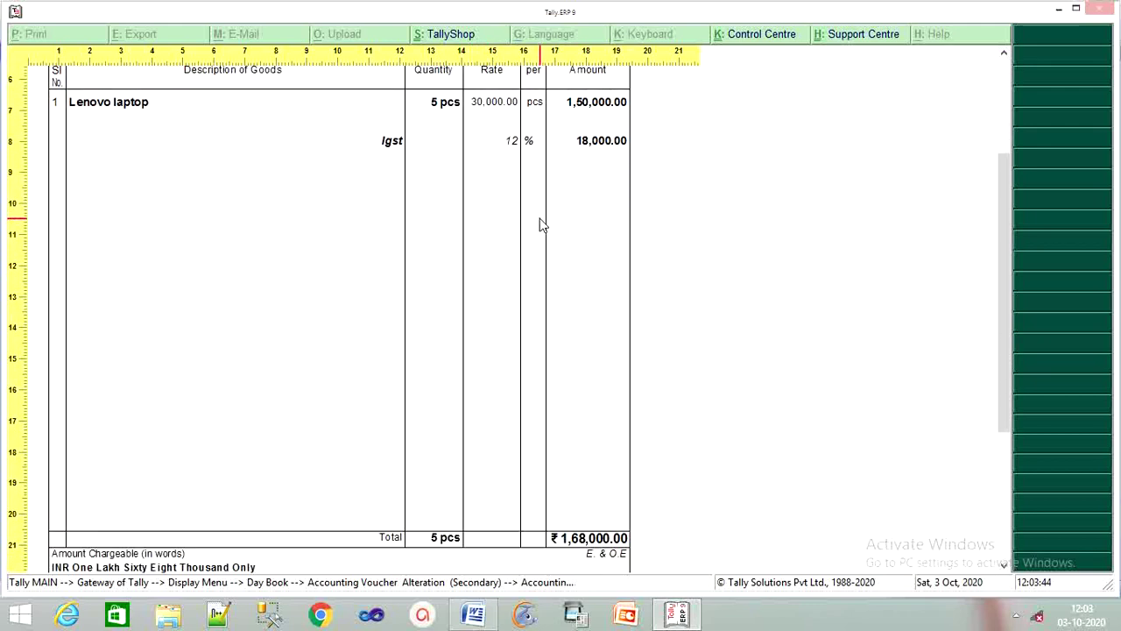
{"action": "scroll", "coordinate": [541, 224], "scroll_direction": "down", "scroll_amount": 2}
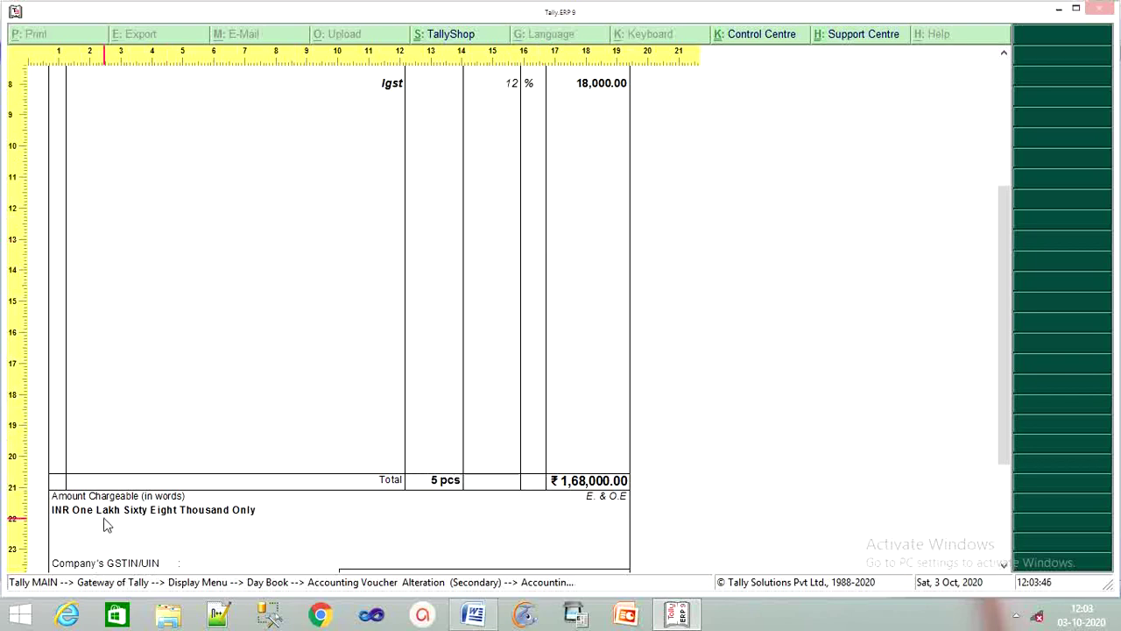
{"action": "scroll", "coordinate": [620, 495], "scroll_direction": "down", "scroll_amount": 2}
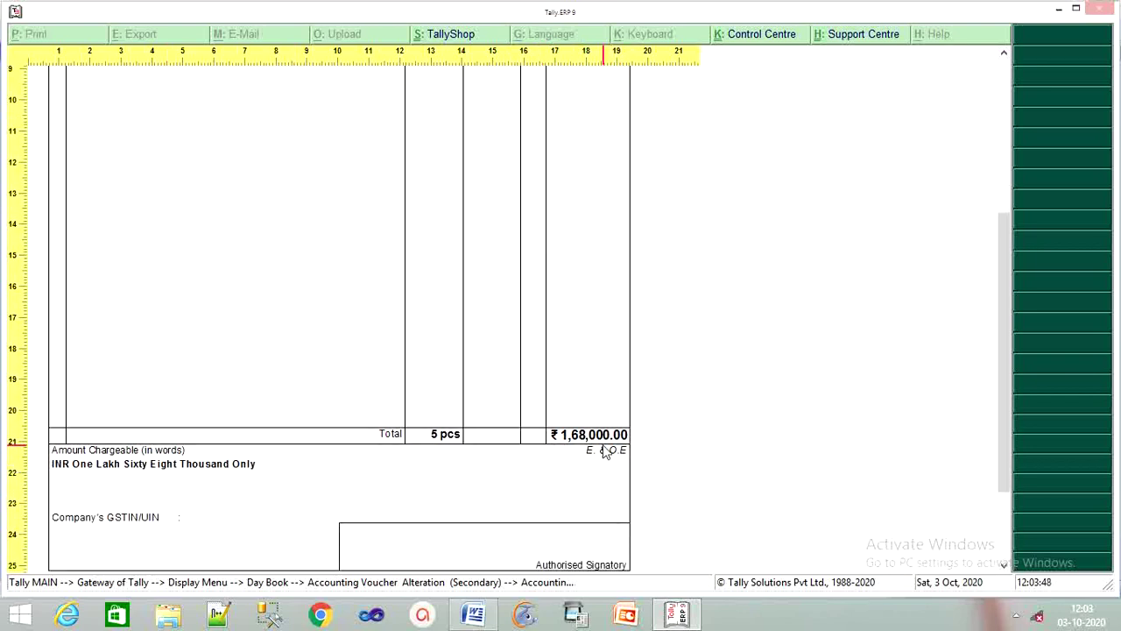
{"action": "scroll", "coordinate": [602, 451], "scroll_direction": "down", "scroll_amount": 4}
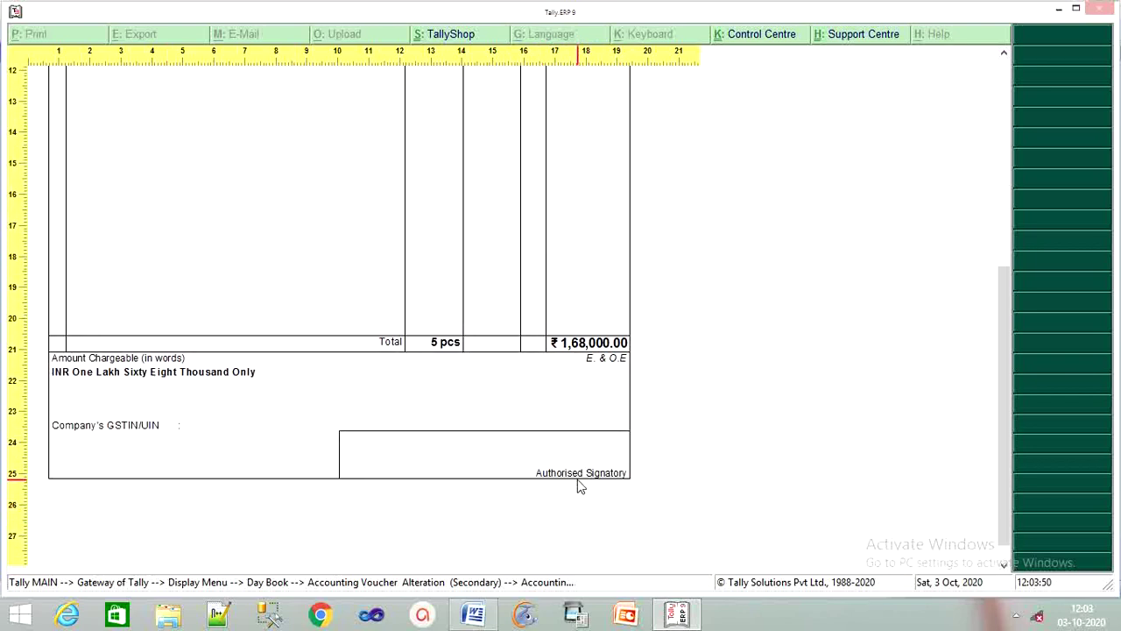
{"action": "scroll", "coordinate": [300, 454], "scroll_direction": "up", "scroll_amount": 1}
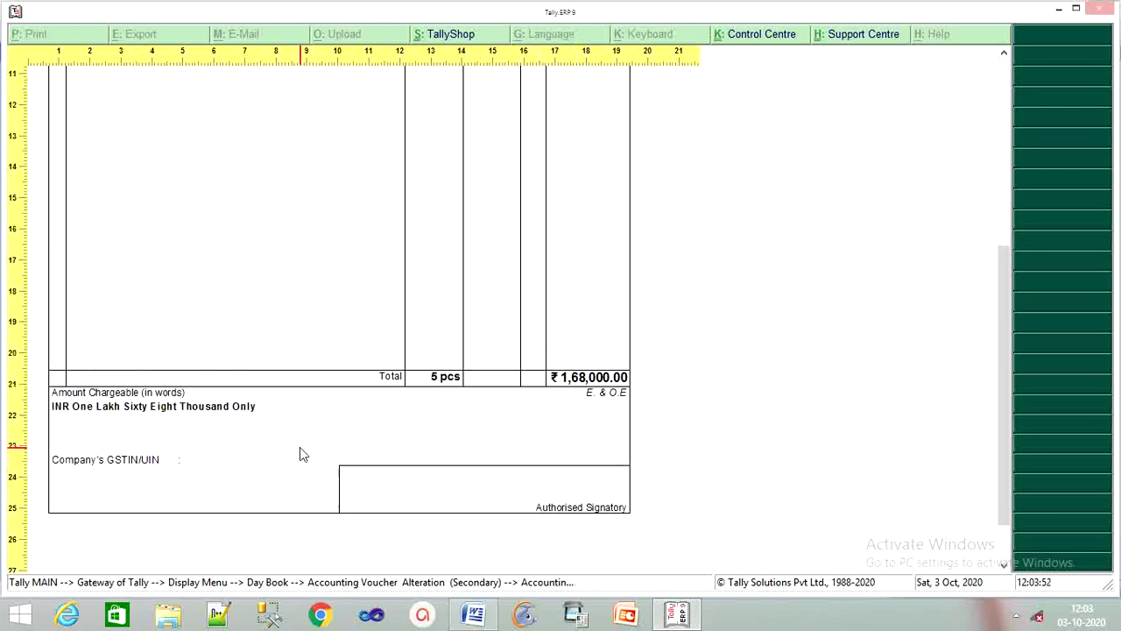
{"action": "scroll", "coordinate": [303, 449], "scroll_direction": "up", "scroll_amount": 12}
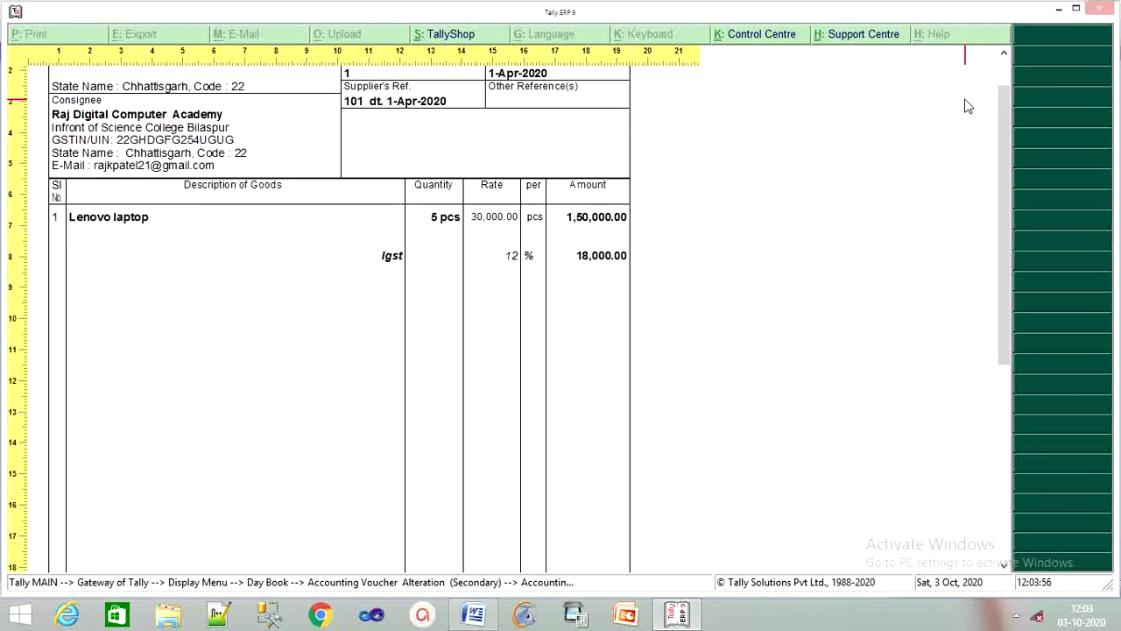
{"action": "key", "text": "alt+z"}
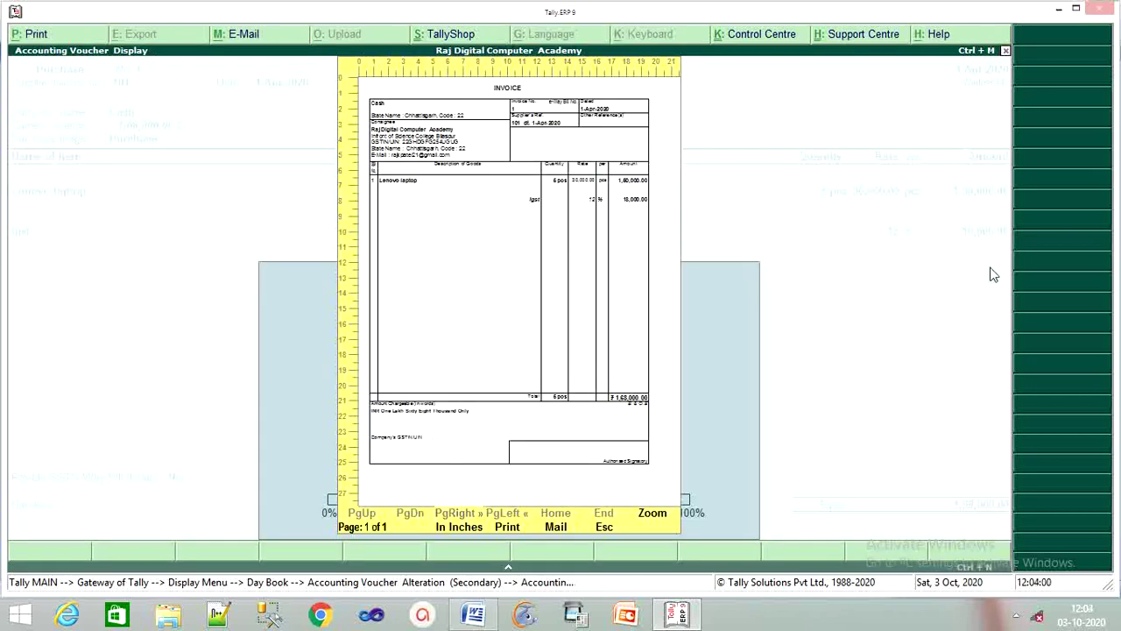
Reprint the purchase voucher past the place-of-supply warning, view the invoice zoomed, then close the preview.
{"action": "key", "text": "Escape"}
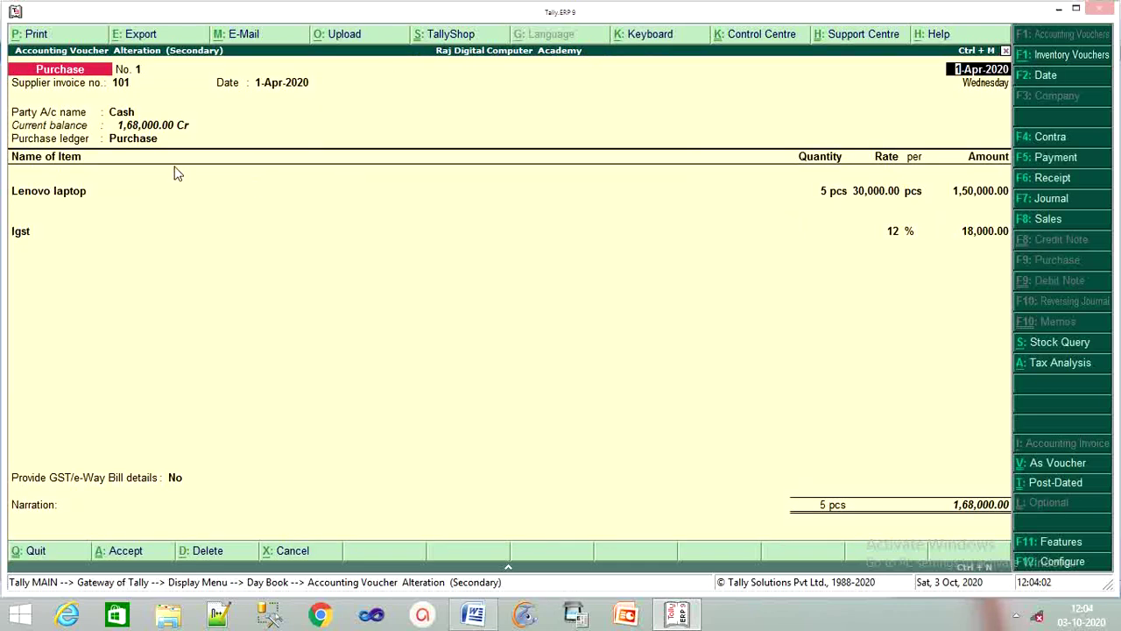
{"action": "left_click", "coordinate": [32, 35]}
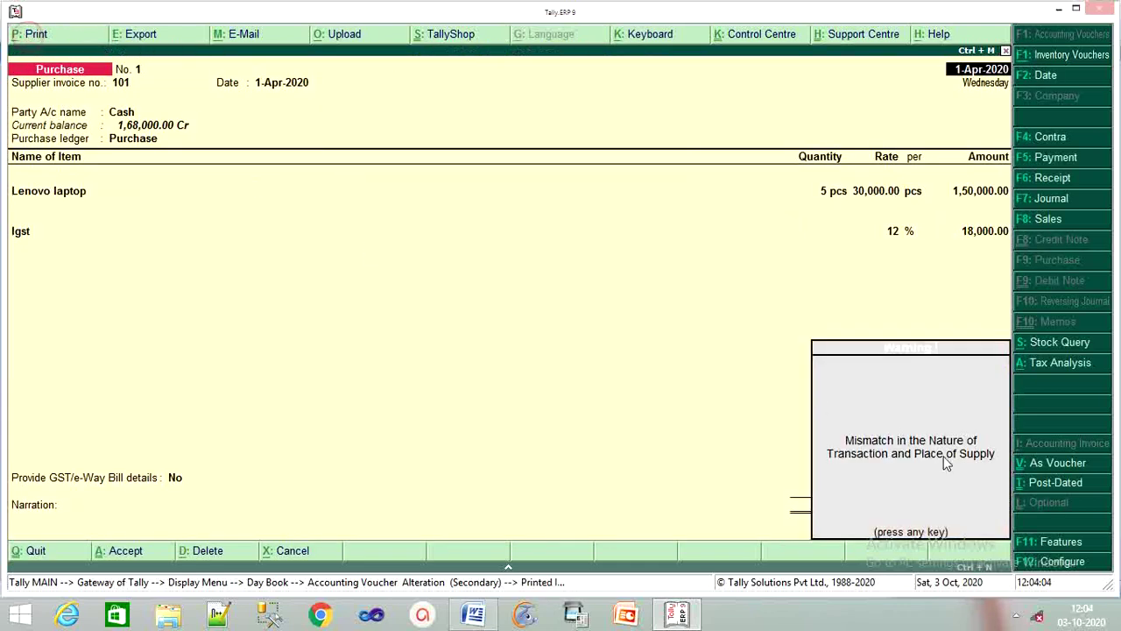
{"action": "key", "text": "Return"}
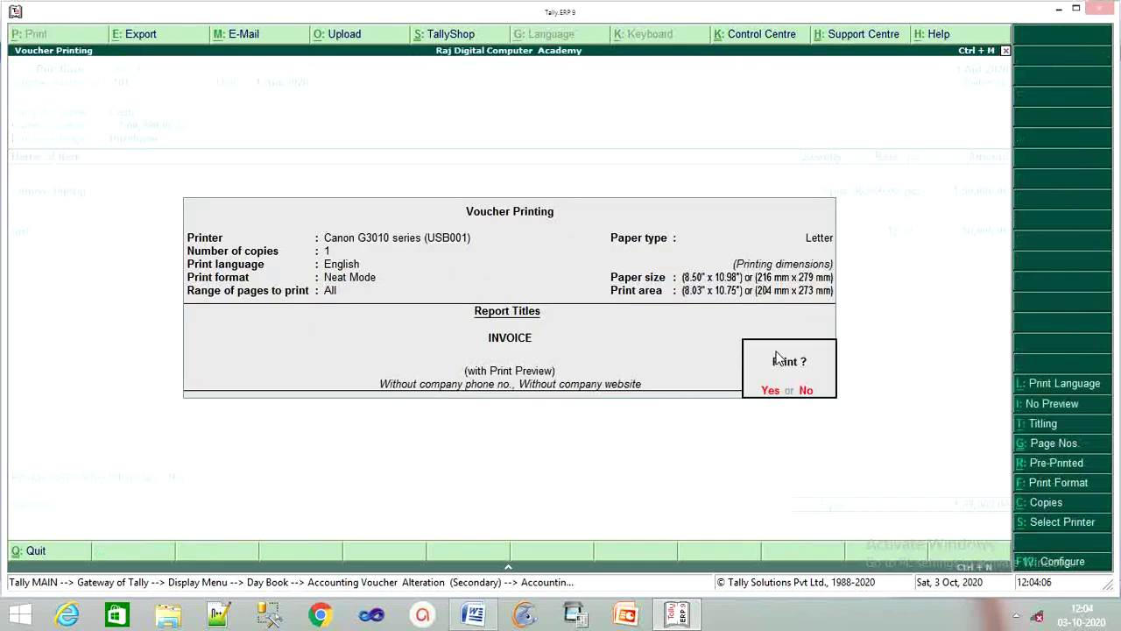
{"action": "left_click", "coordinate": [773, 388]}
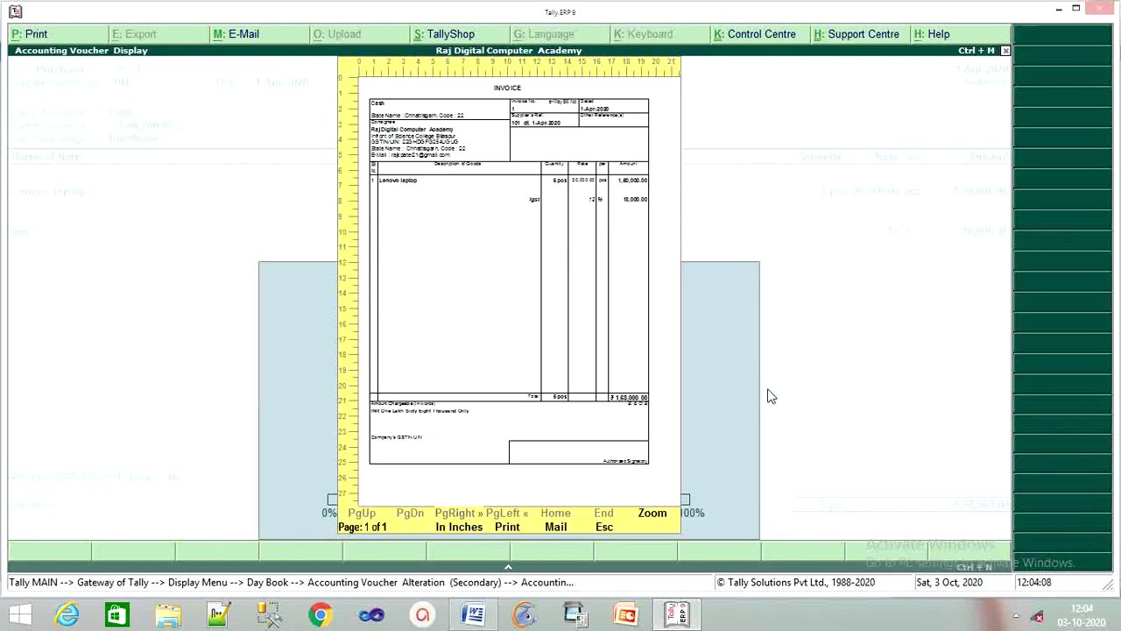
{"action": "left_click", "coordinate": [652, 515]}
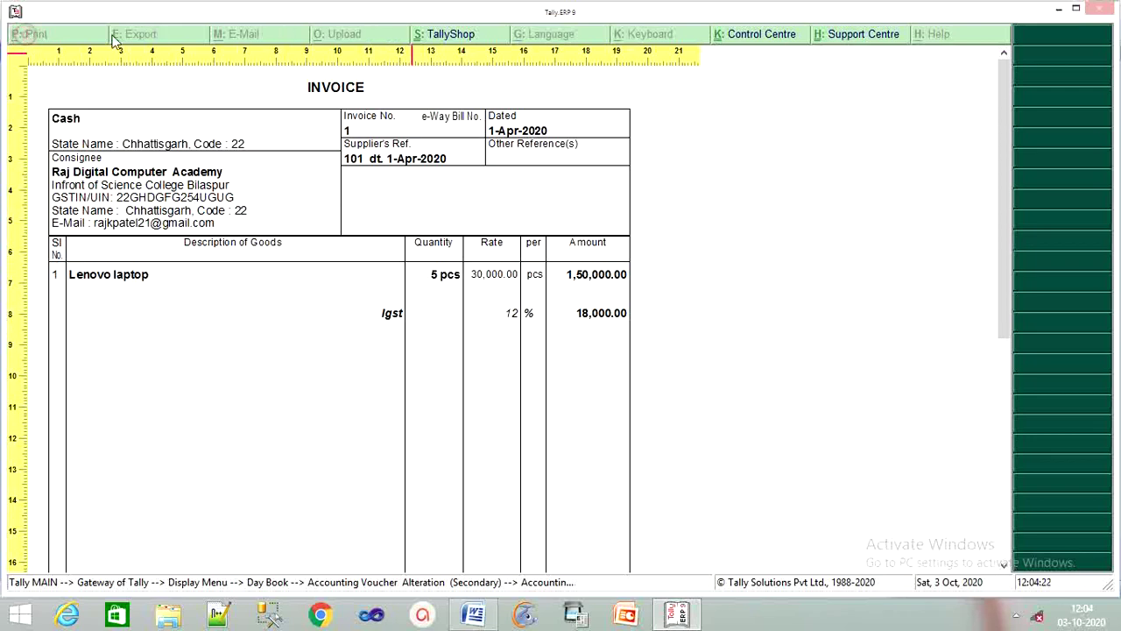
{"action": "key", "text": "Escape"}
{"action": "key", "text": "Escape"}
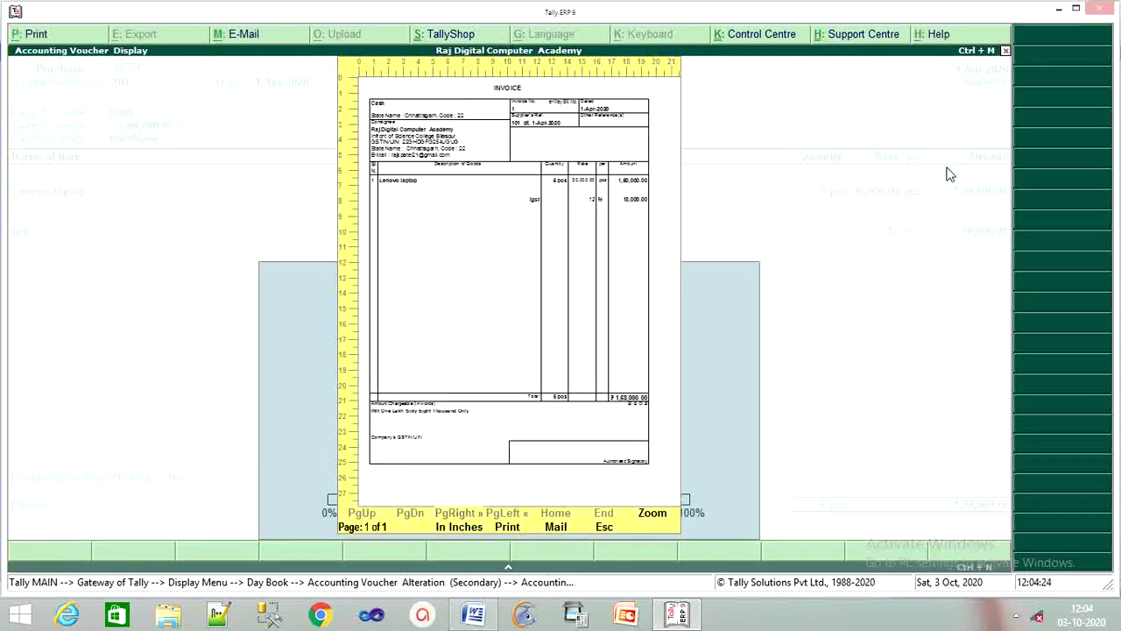